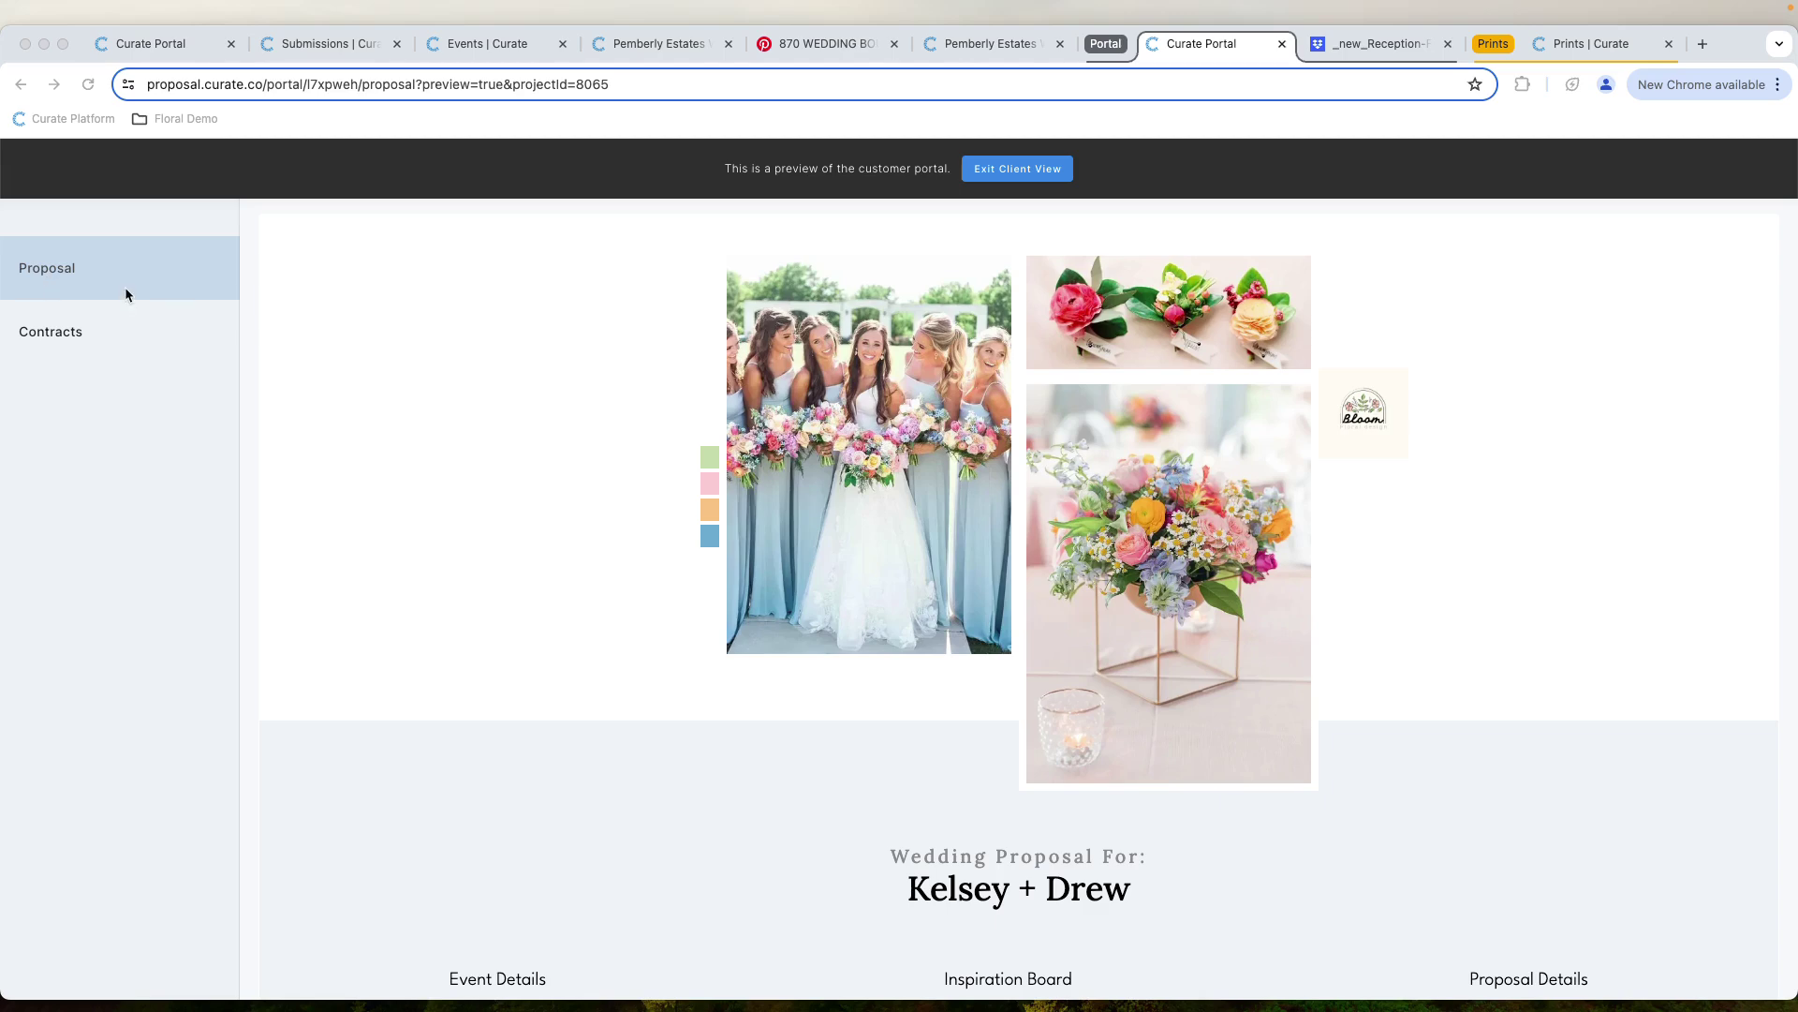
Look through the blank Bloom wedding inquiry form, then bring up the Inquiries submissions list
click(169, 49)
scroll(470, 300, down, 2)
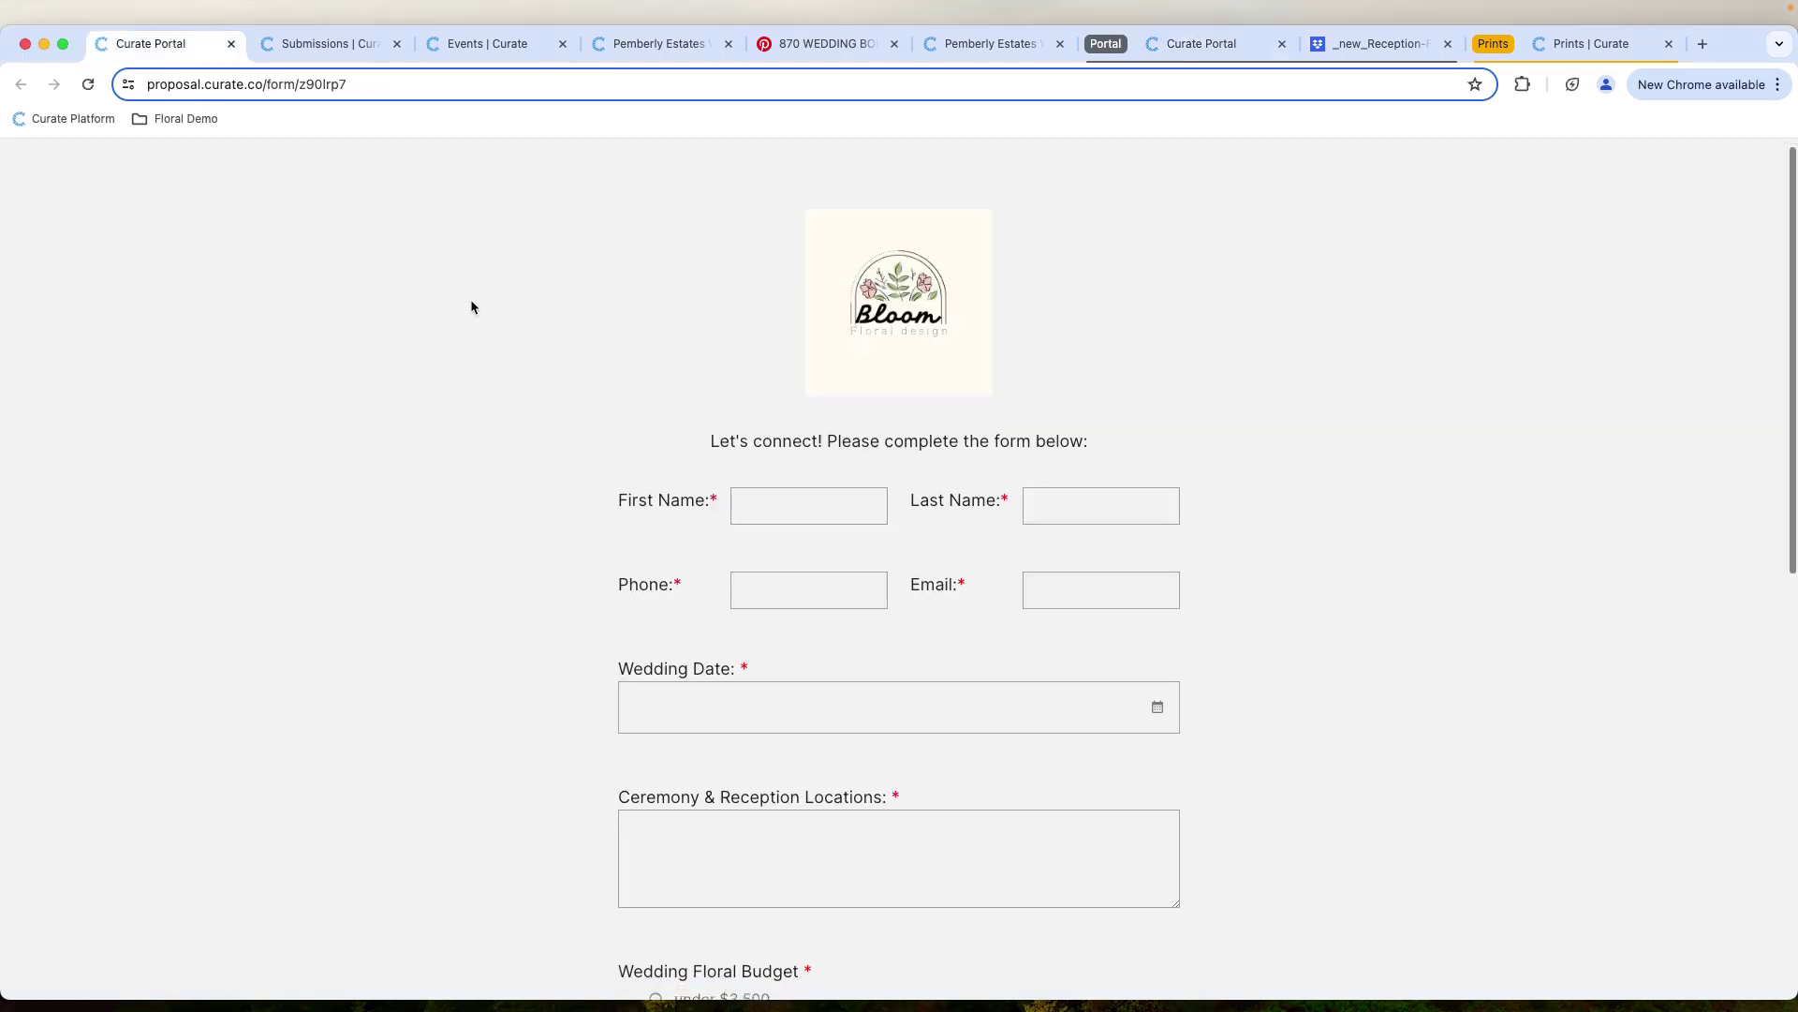
scroll(476, 300, up, 2)
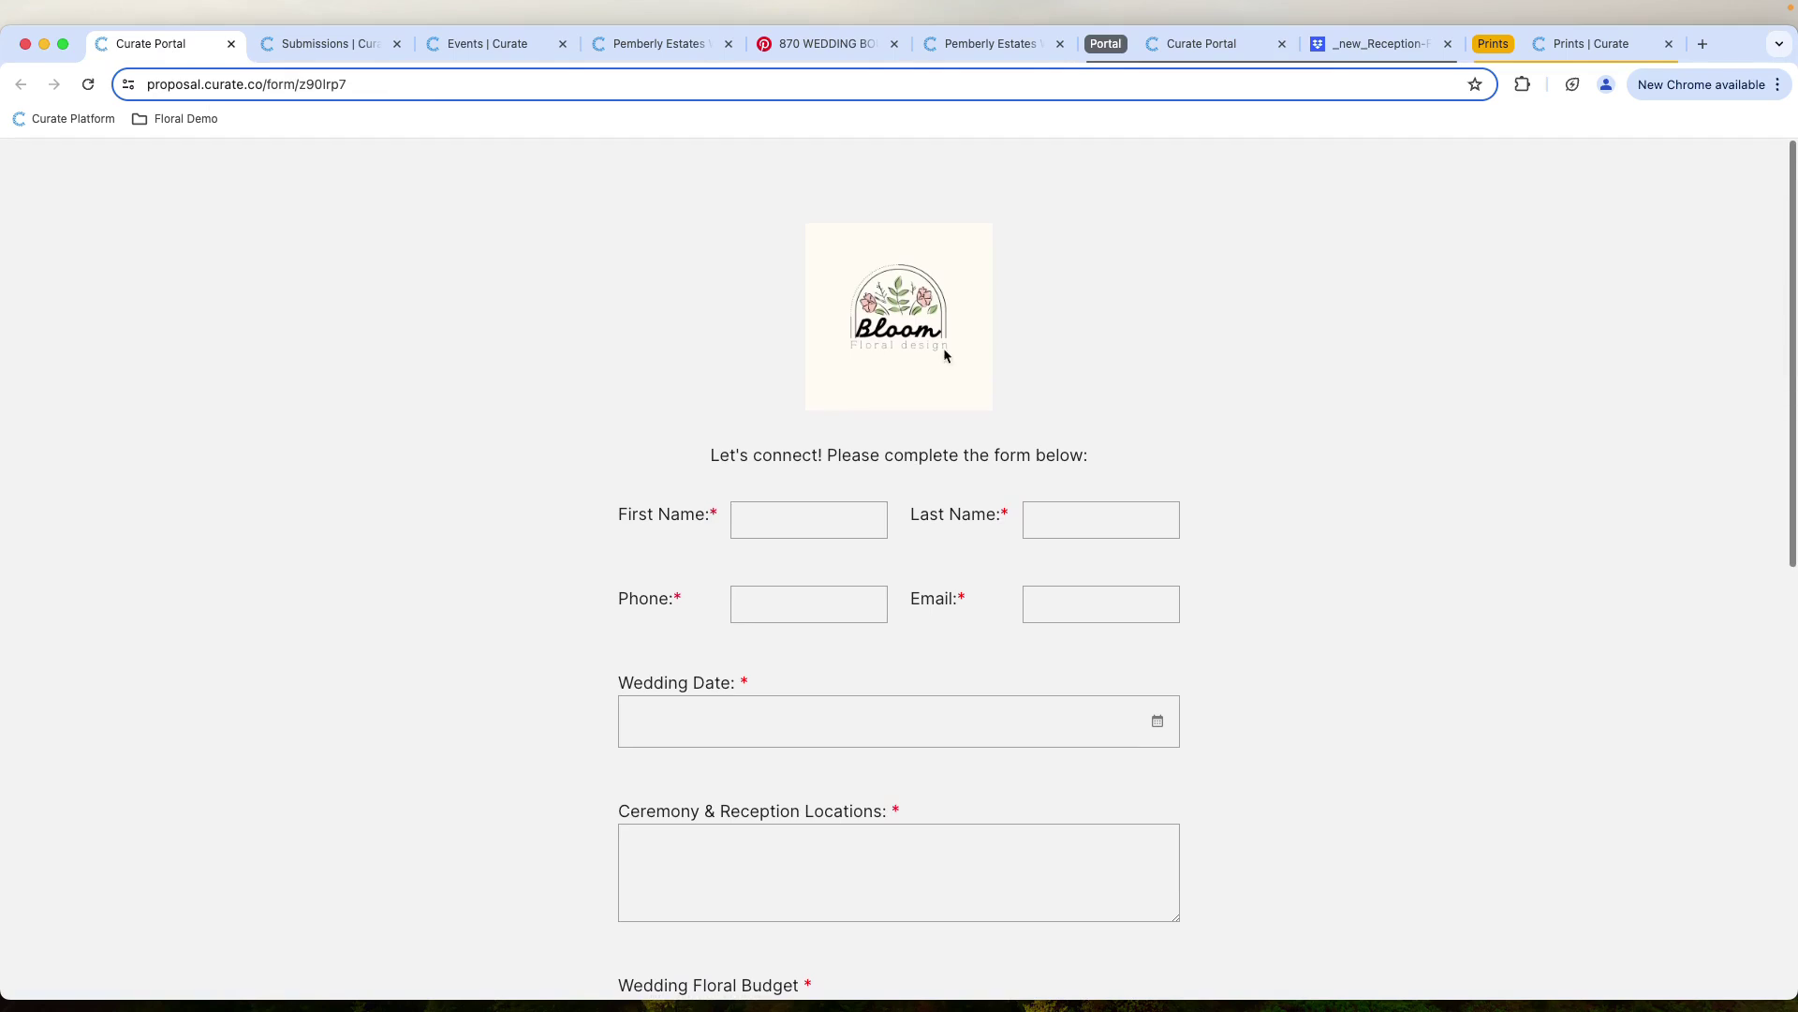
scroll(608, 525, down, 3)
scroll(609, 524, down, 10)
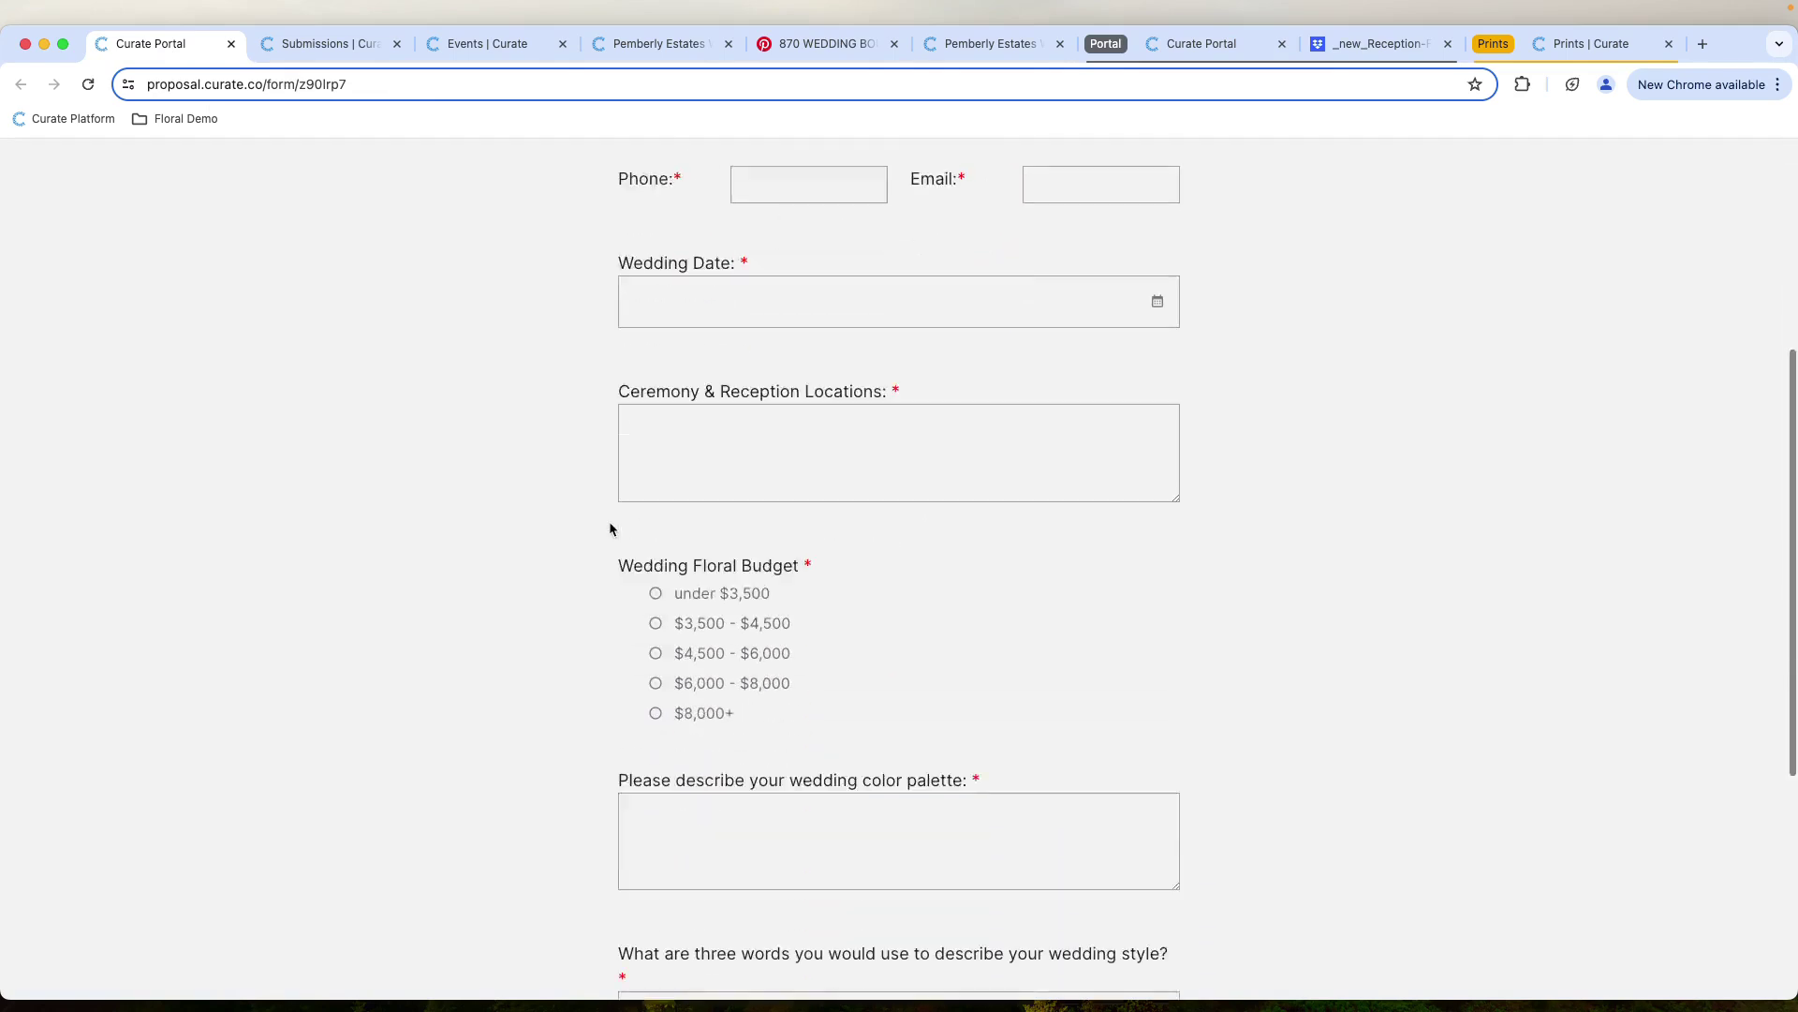
scroll(901, 187, up, 12)
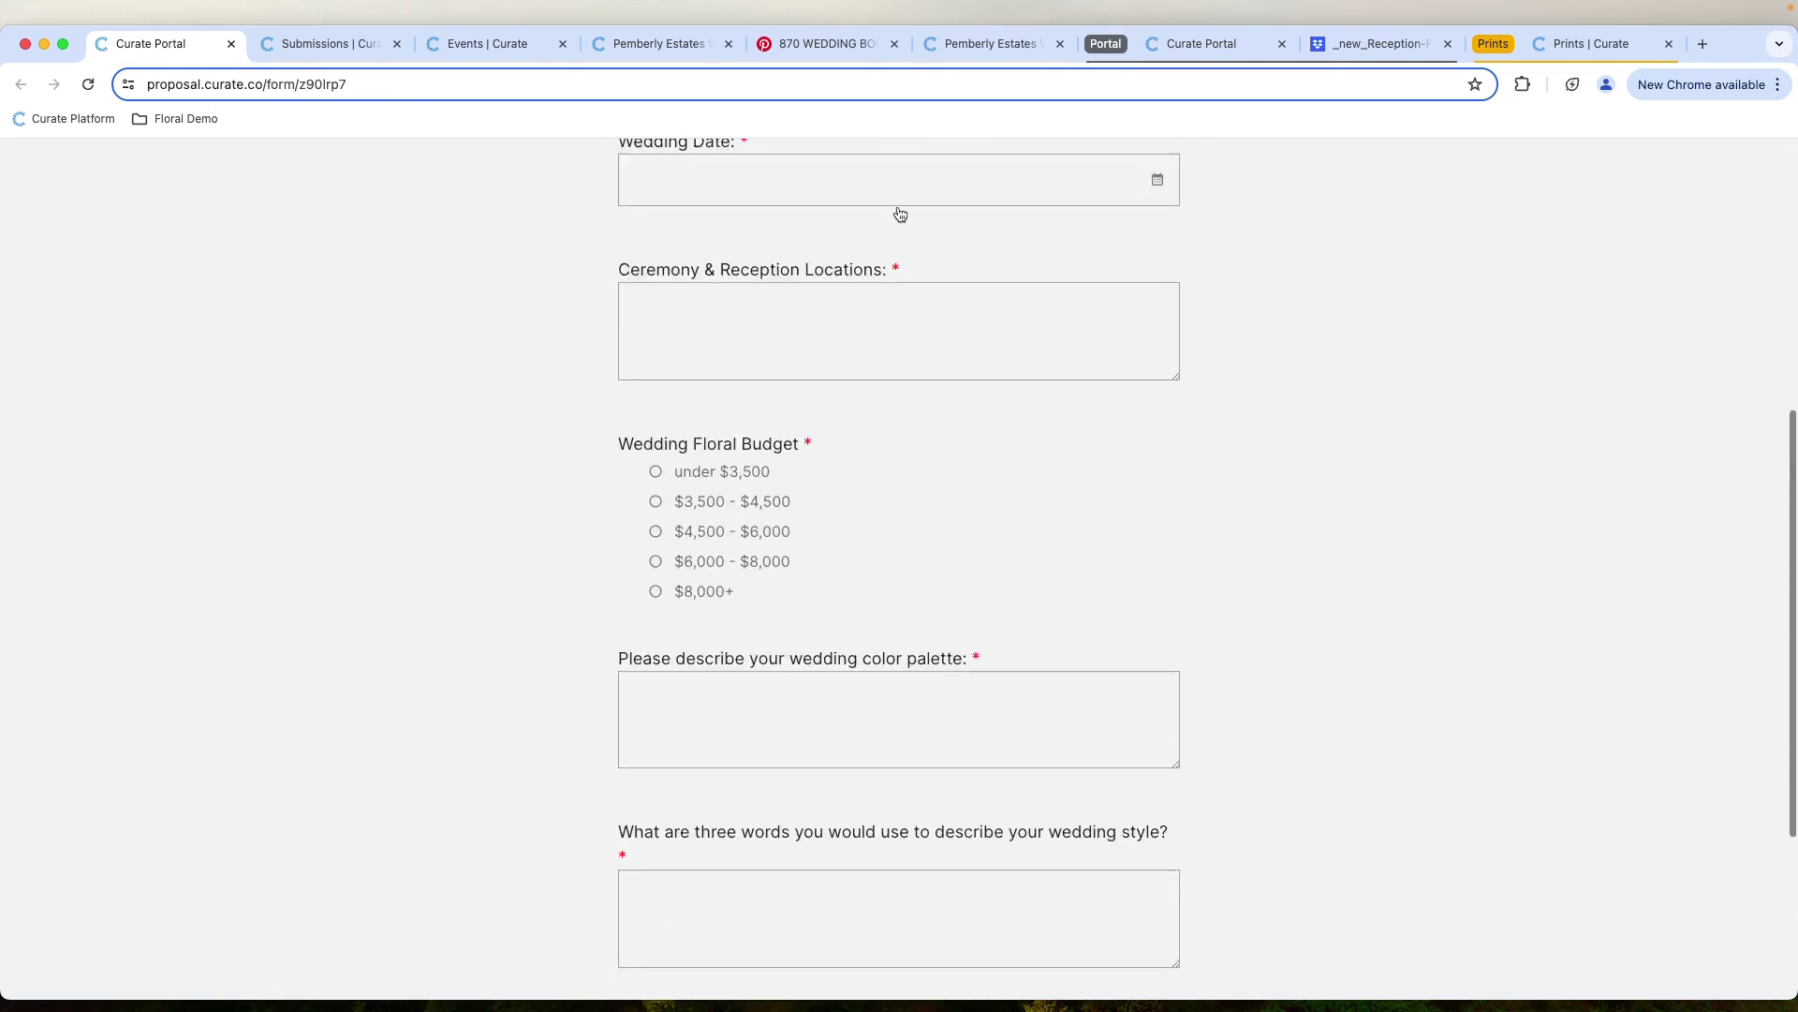
click(328, 43)
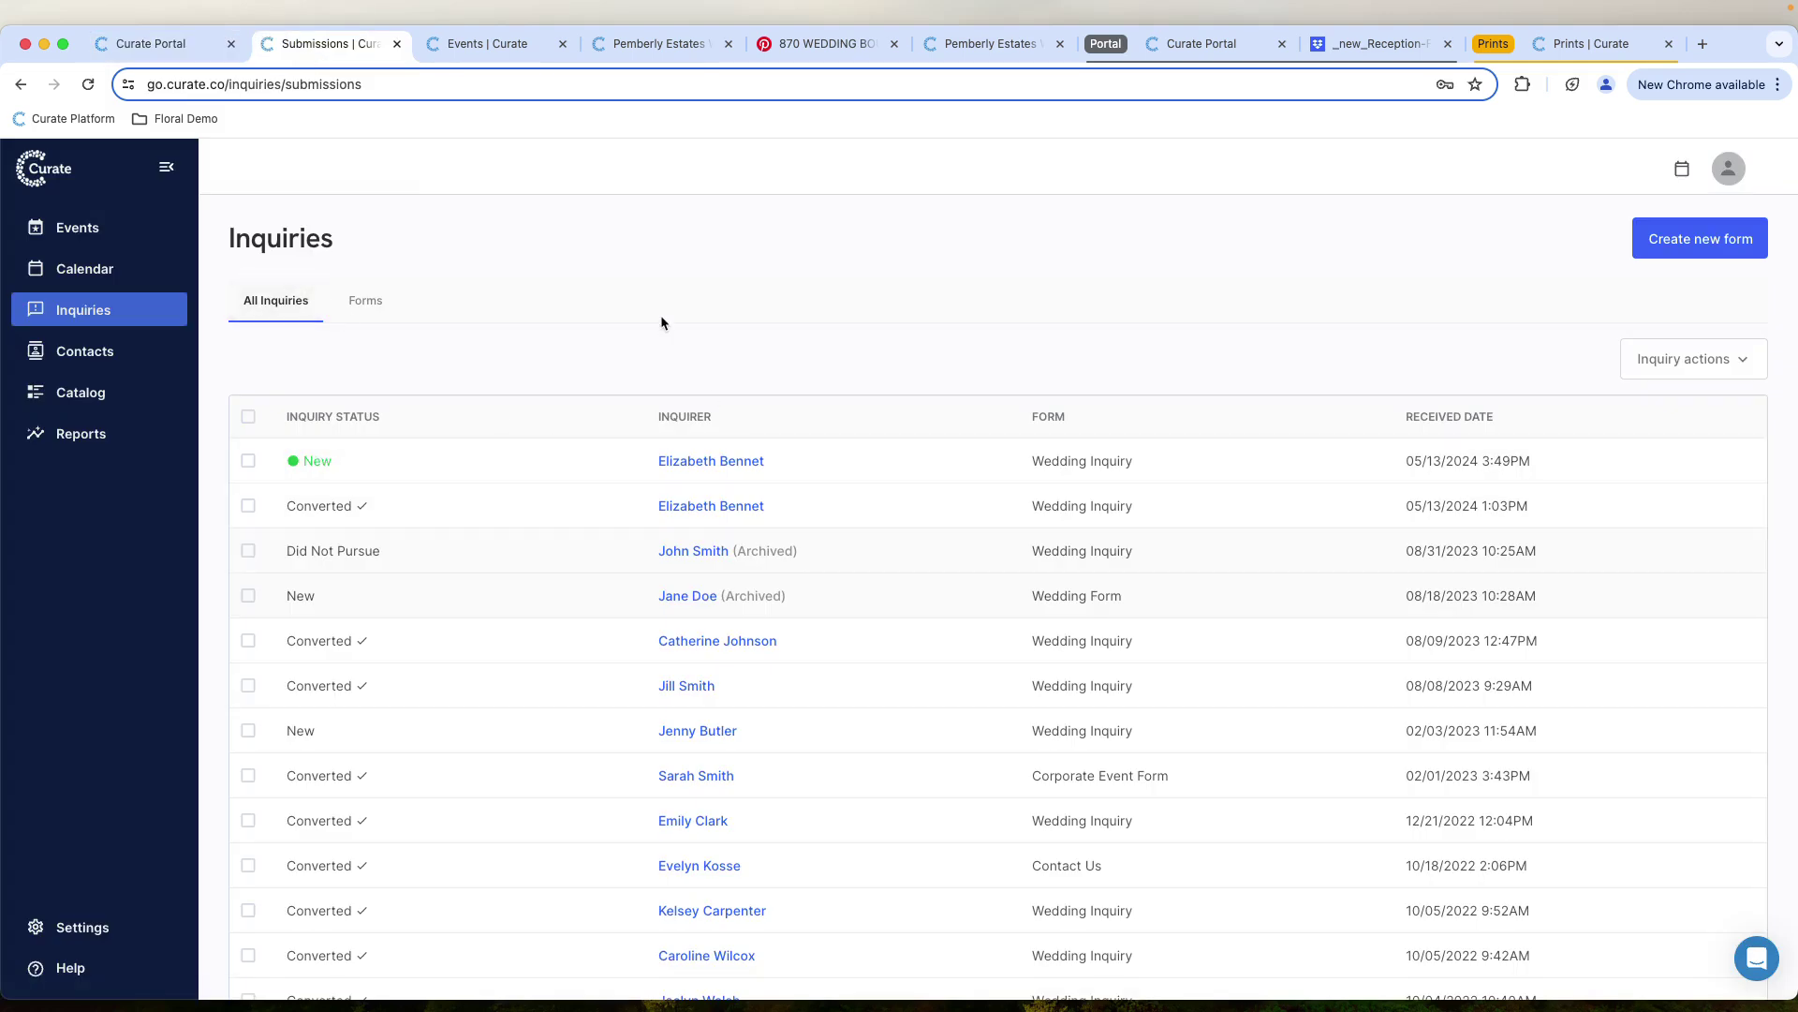
Open the newest wedding inquiry and review its details
click(740, 464)
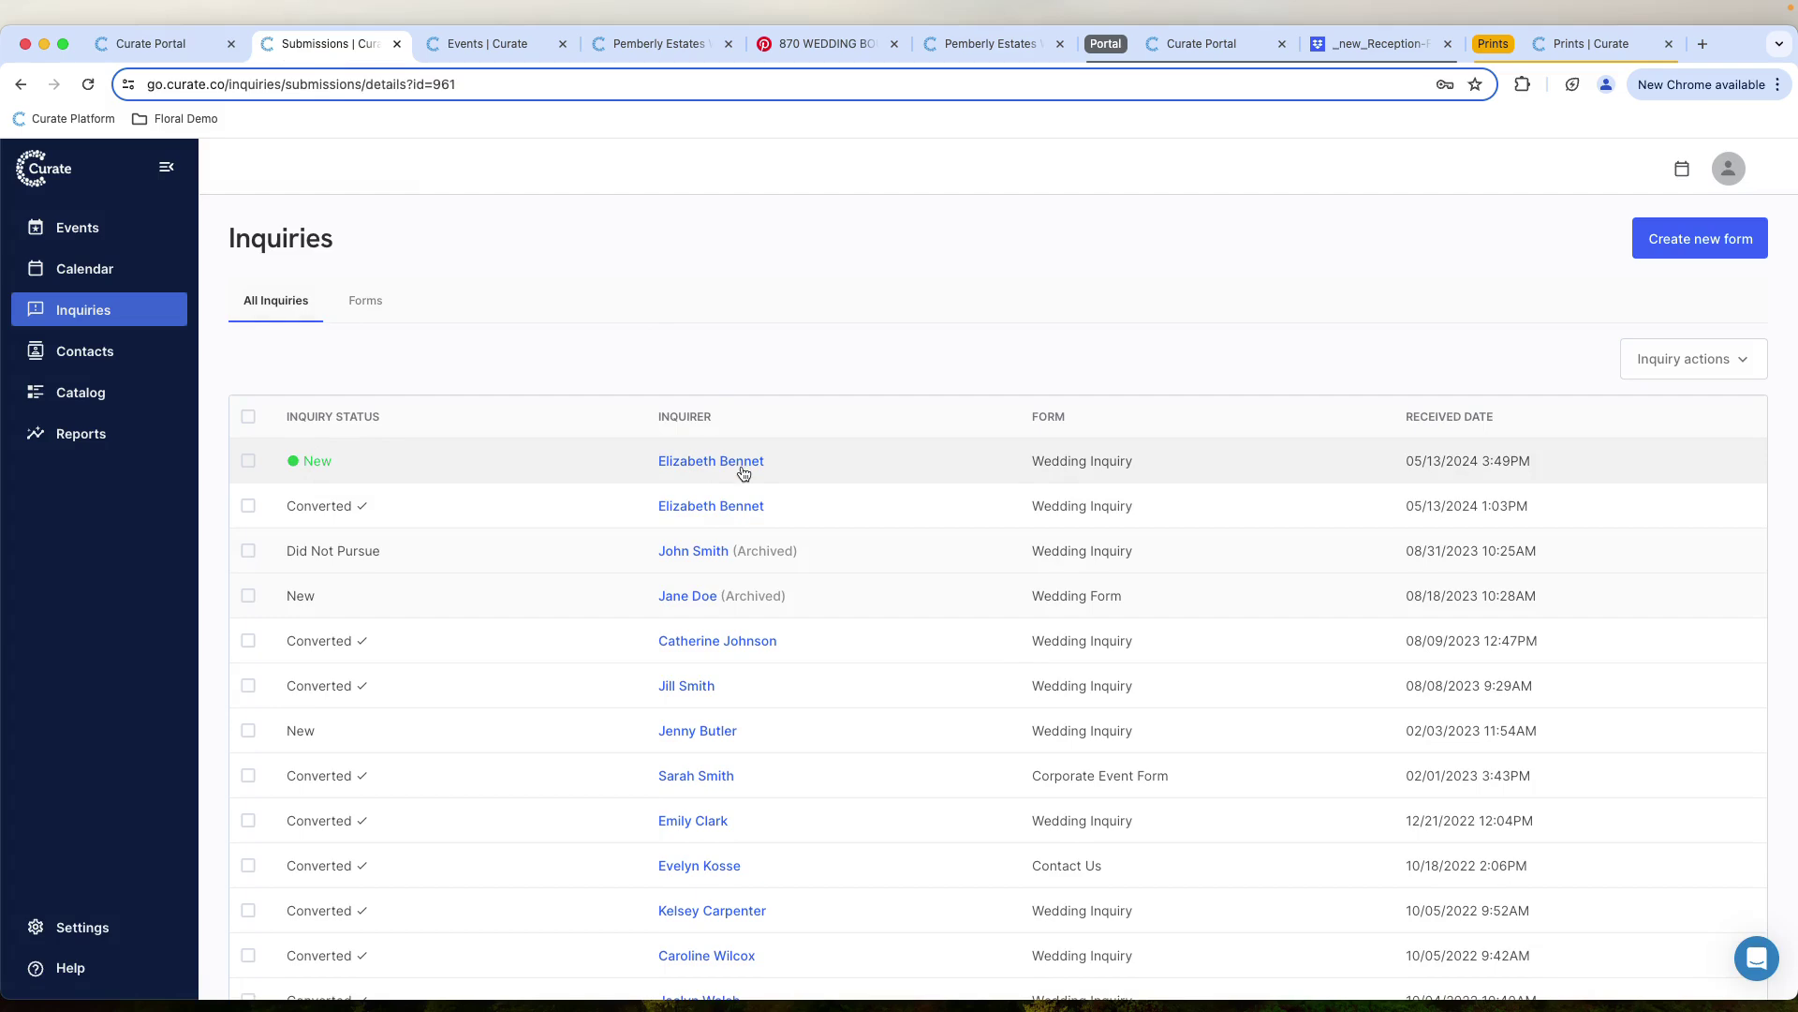
scroll(594, 557, down, 4)
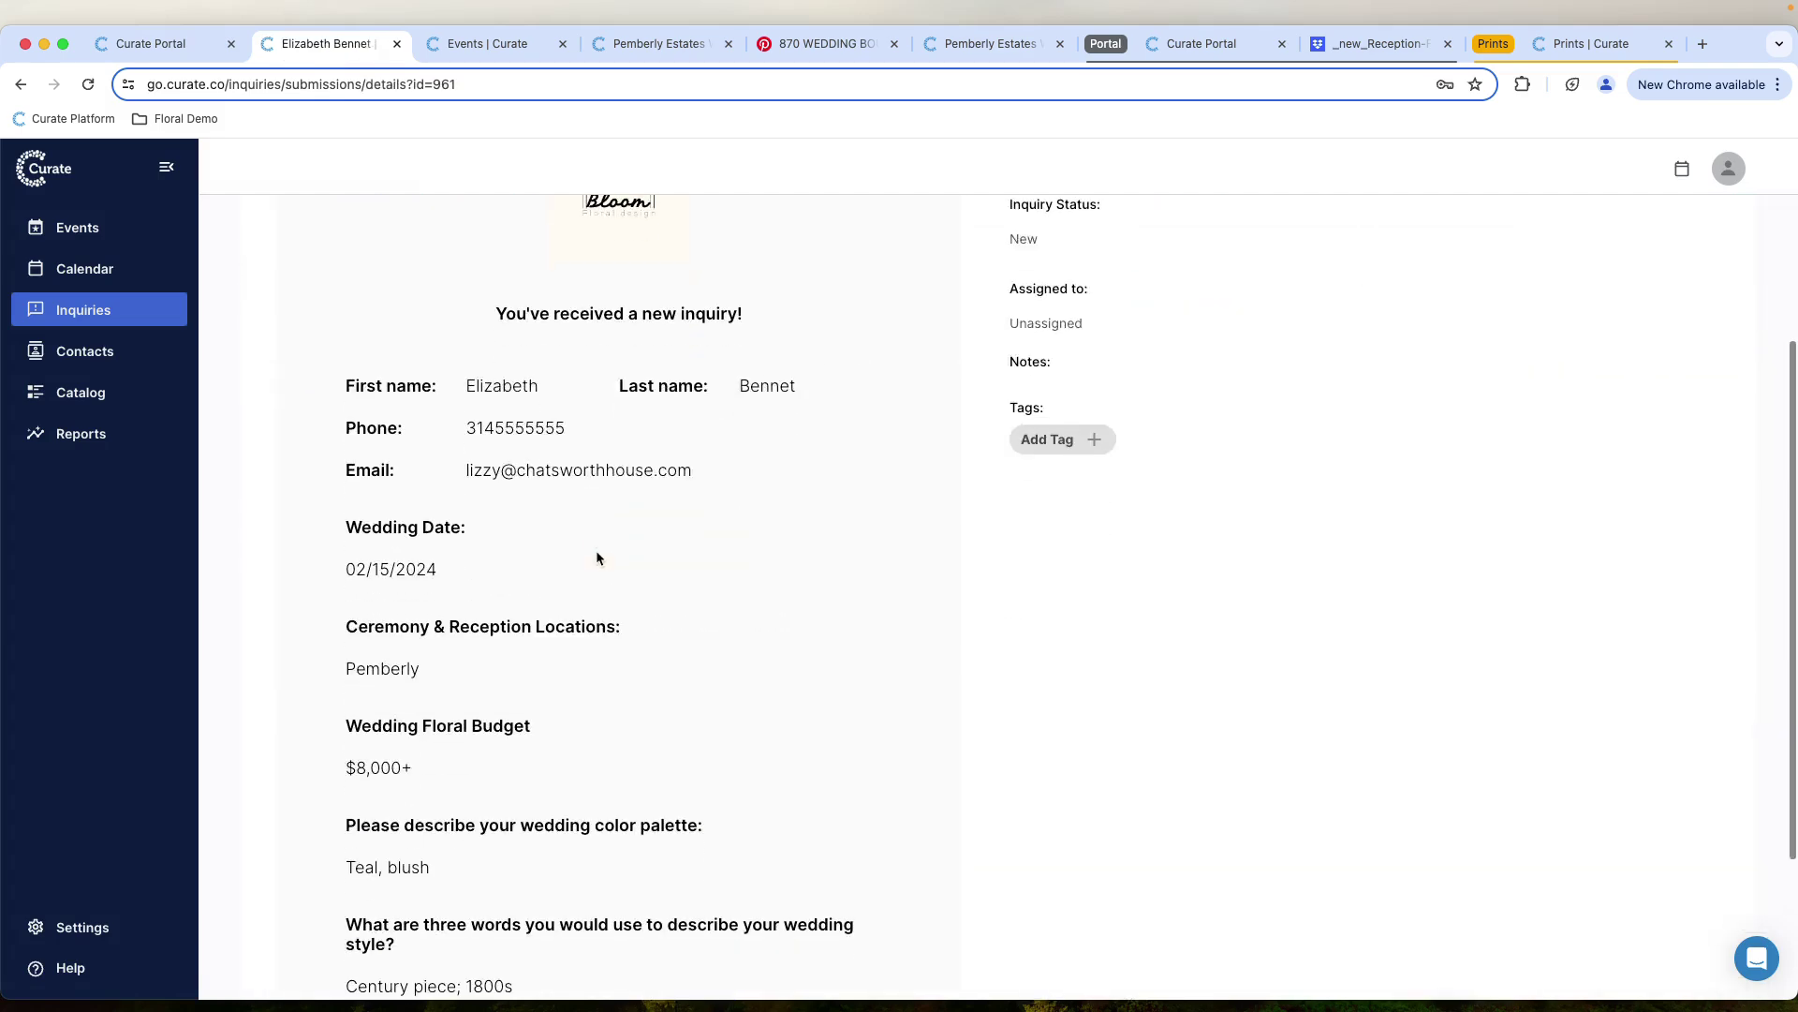
scroll(594, 557, up, 4)
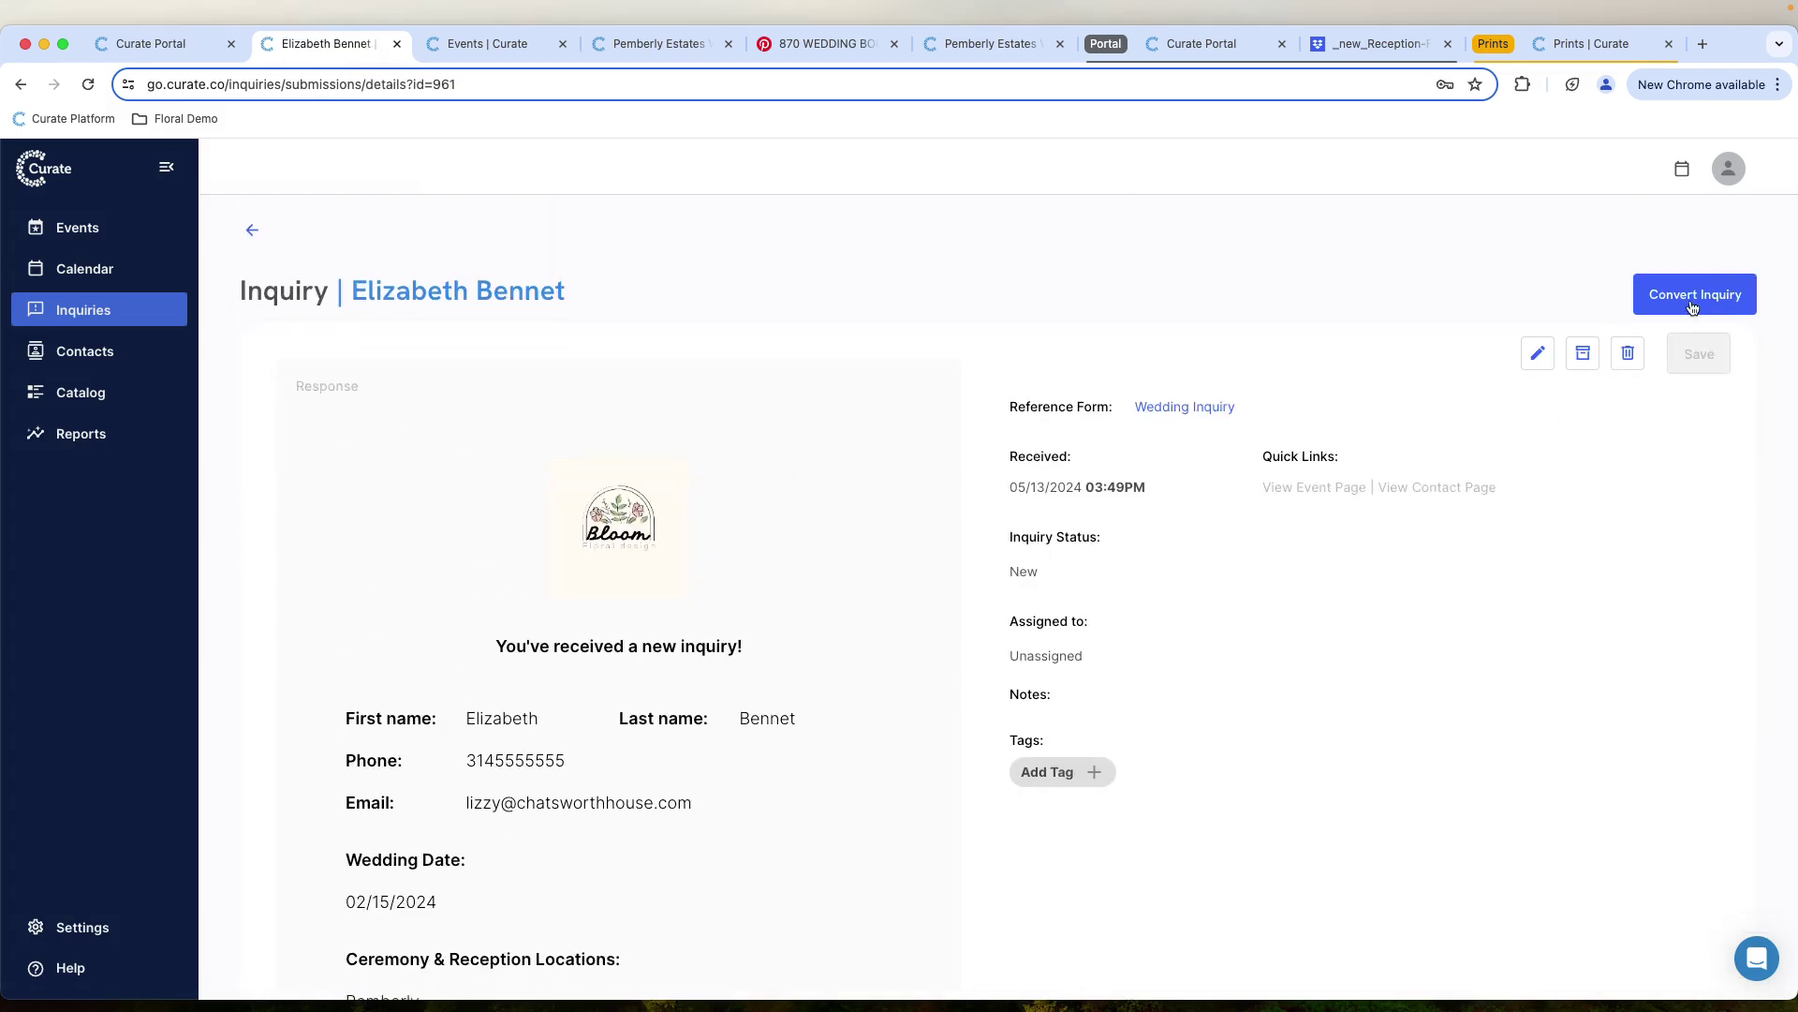
Convert the inquiry into event 'Pemberly Estates Wedding', duplicated from Wedding Template, coloured Purple
click(1696, 295)
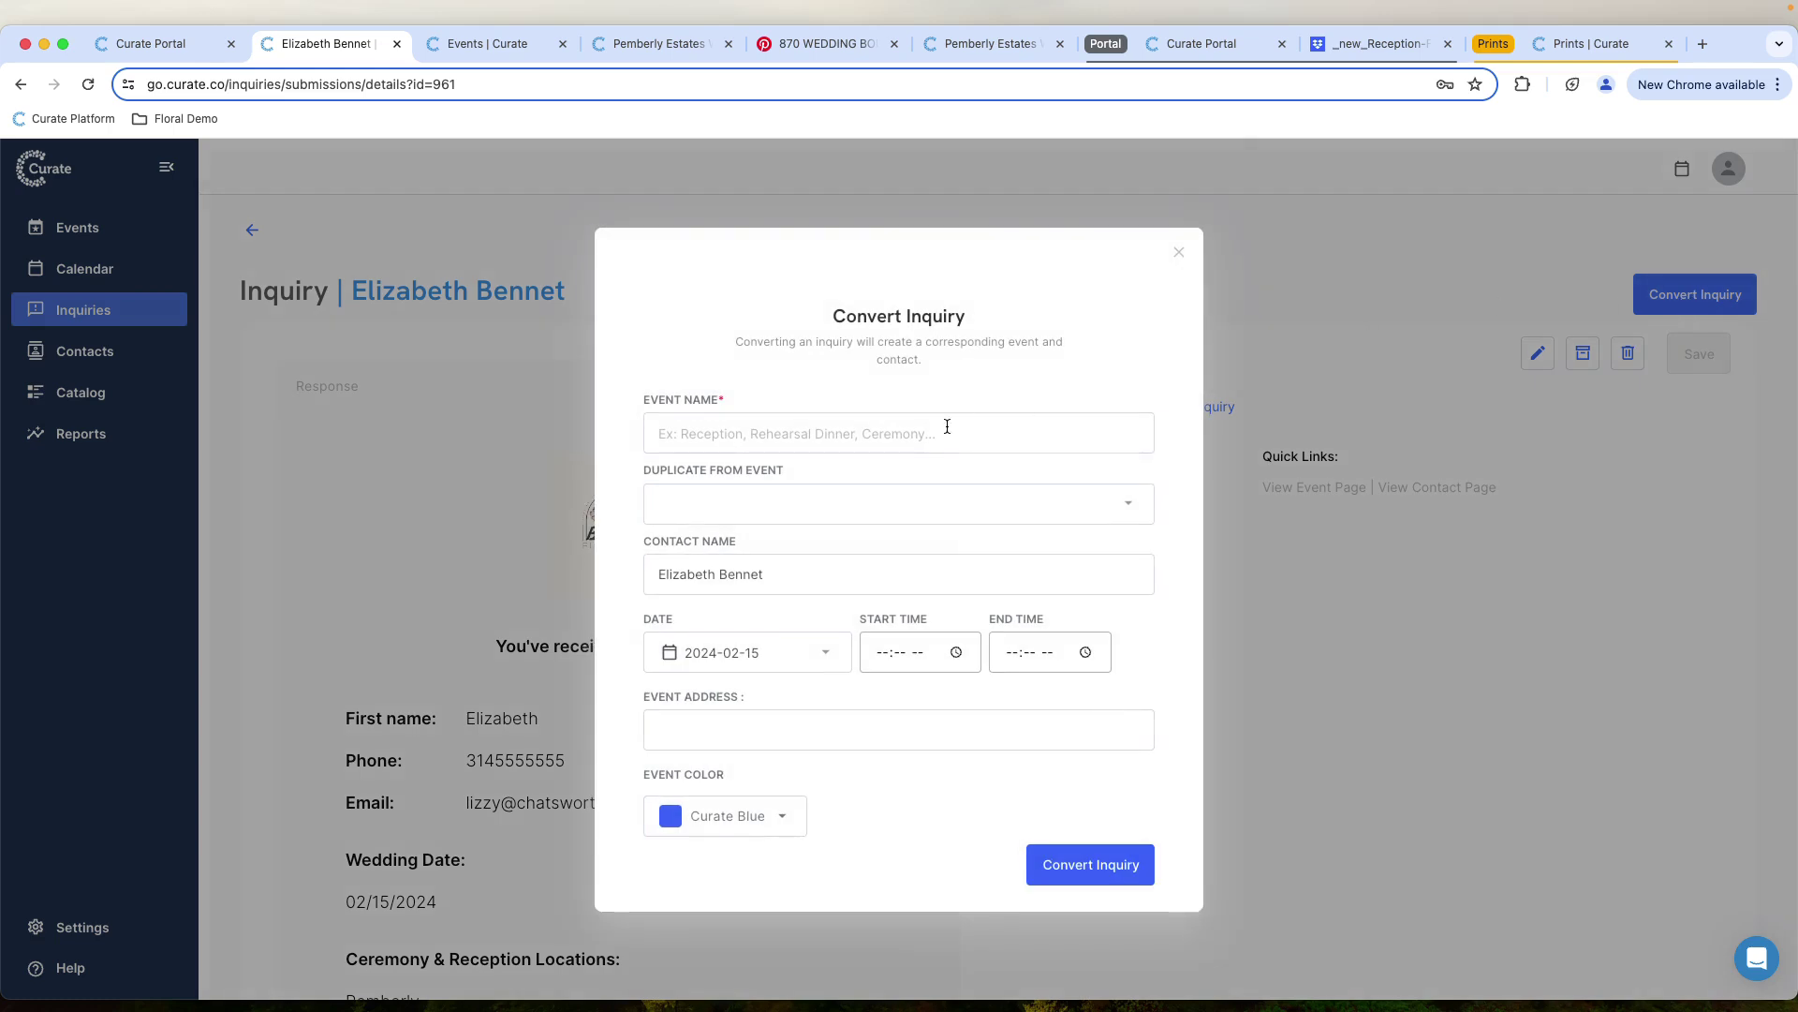
click(888, 432)
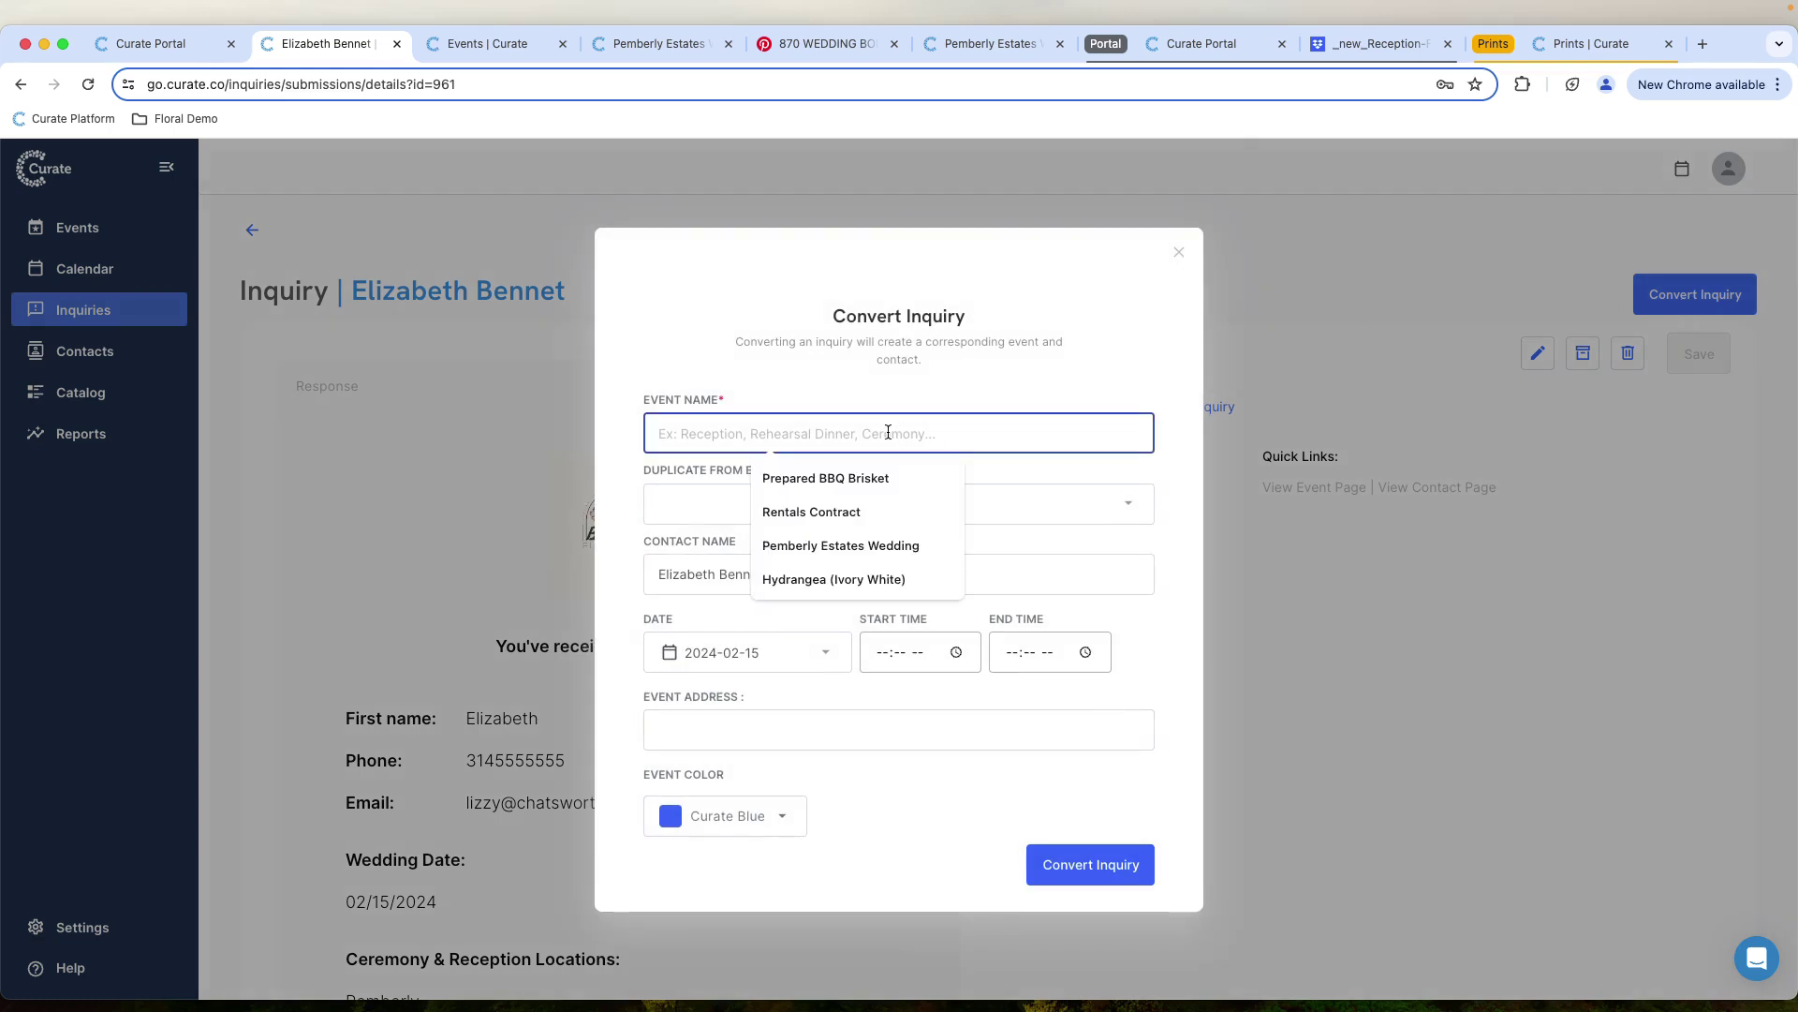
click(867, 548)
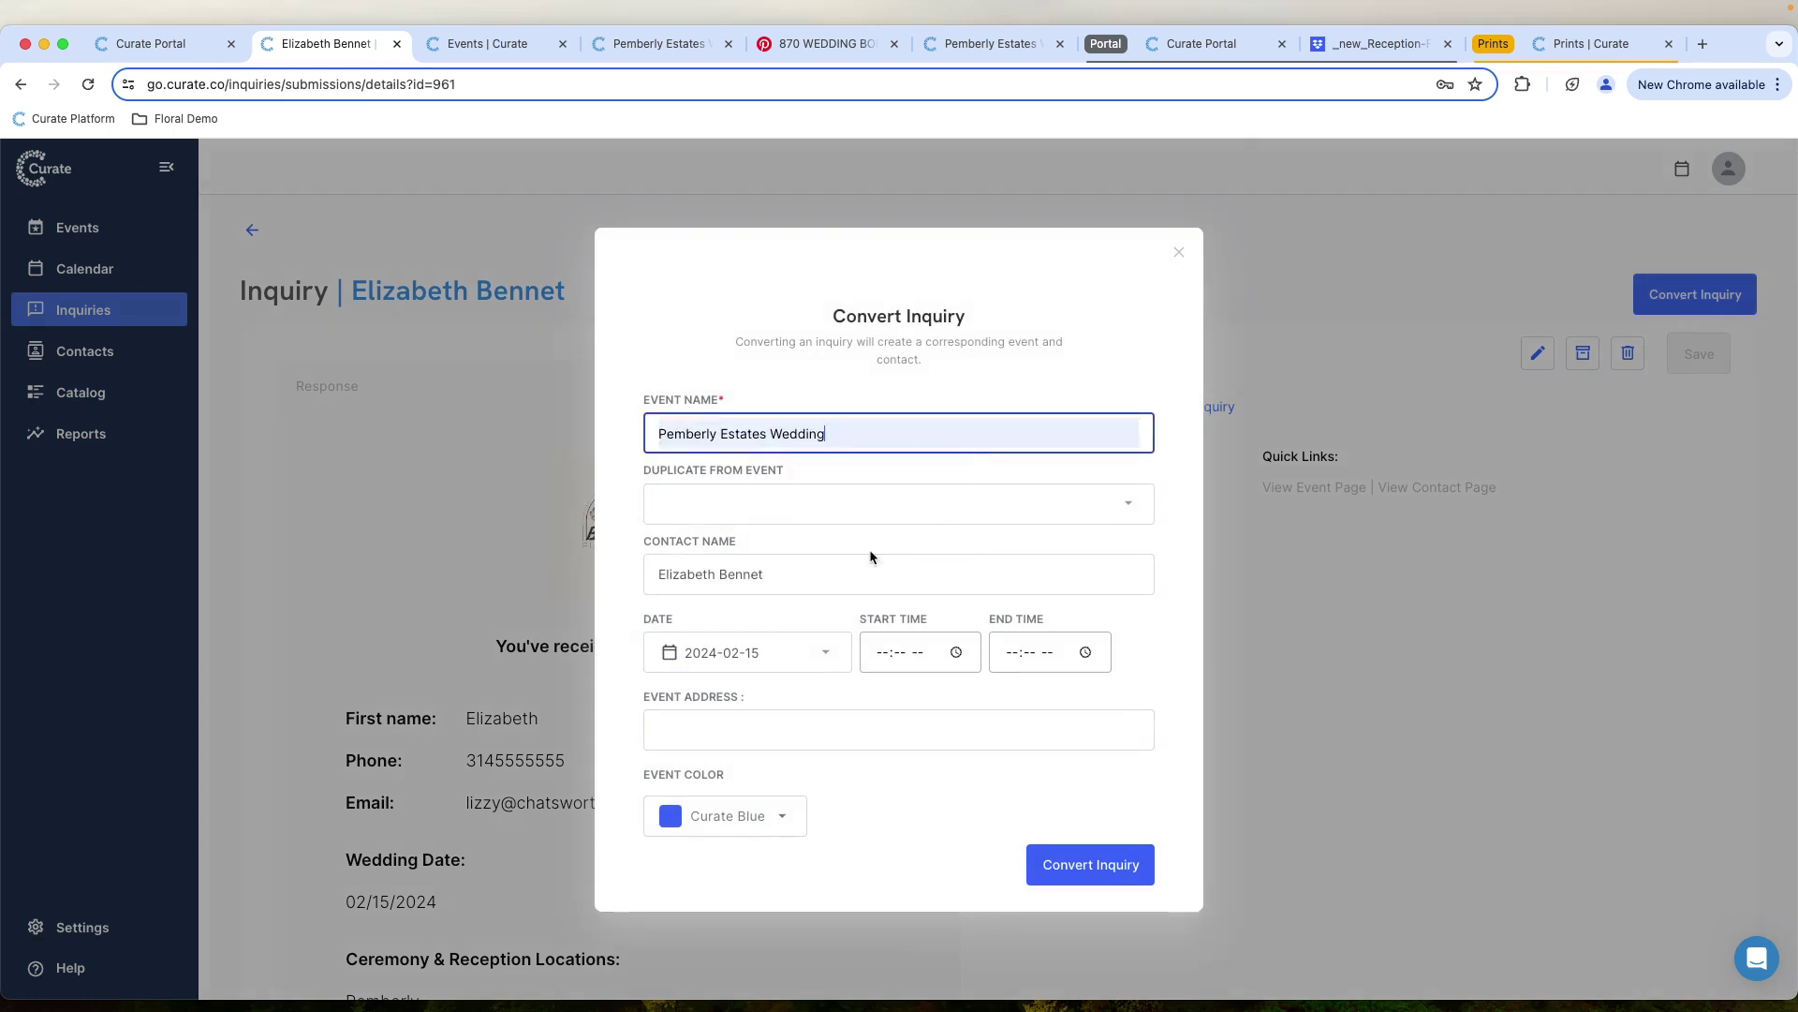
click(848, 502)
text(templ)
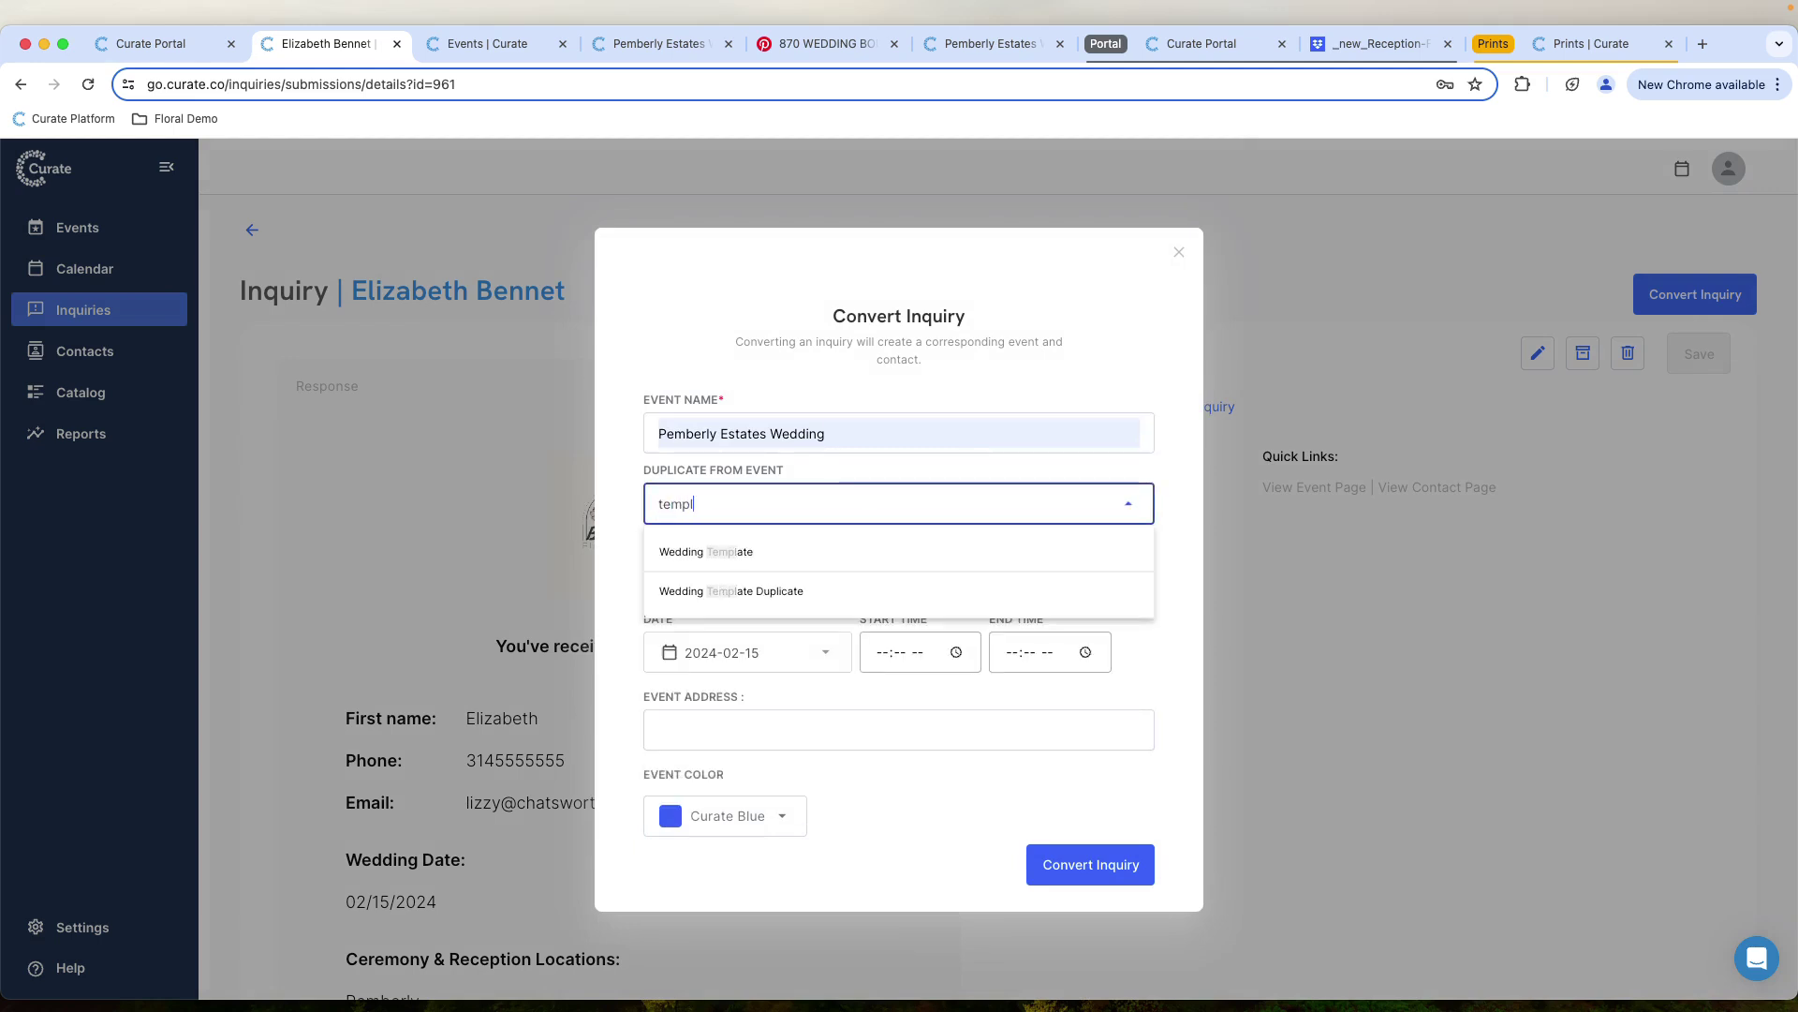
click(832, 562)
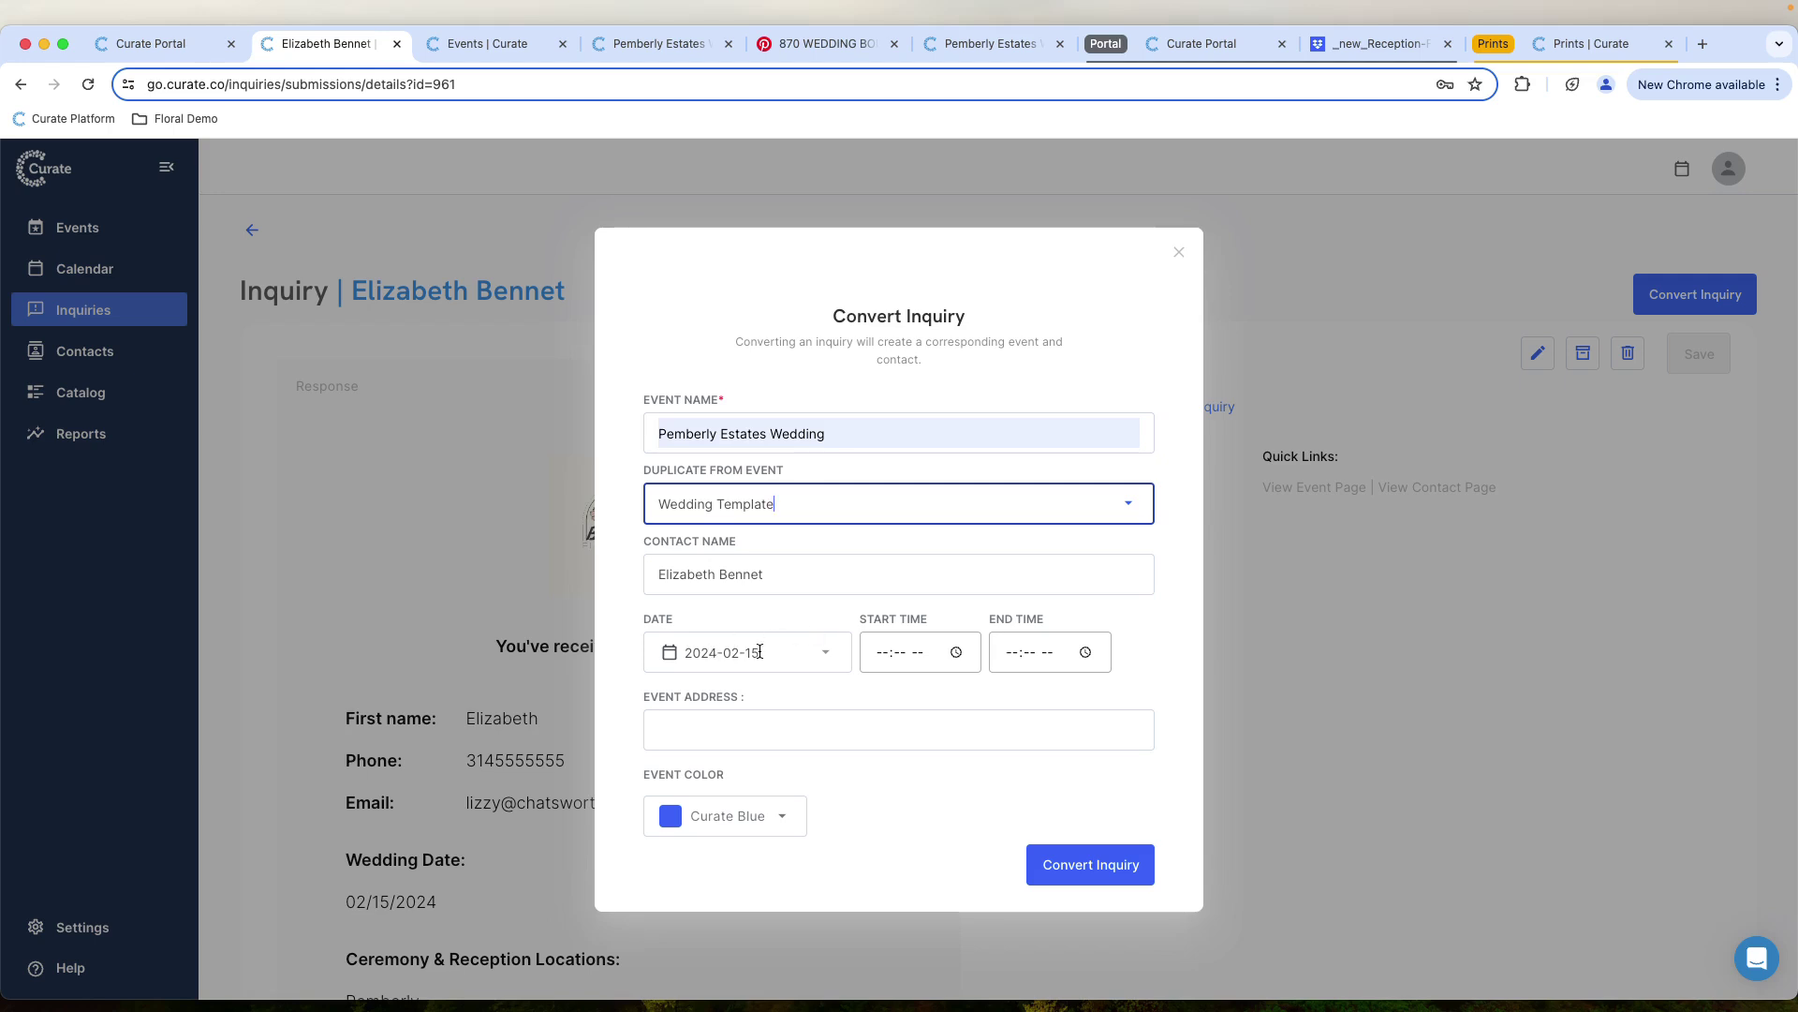
click(785, 826)
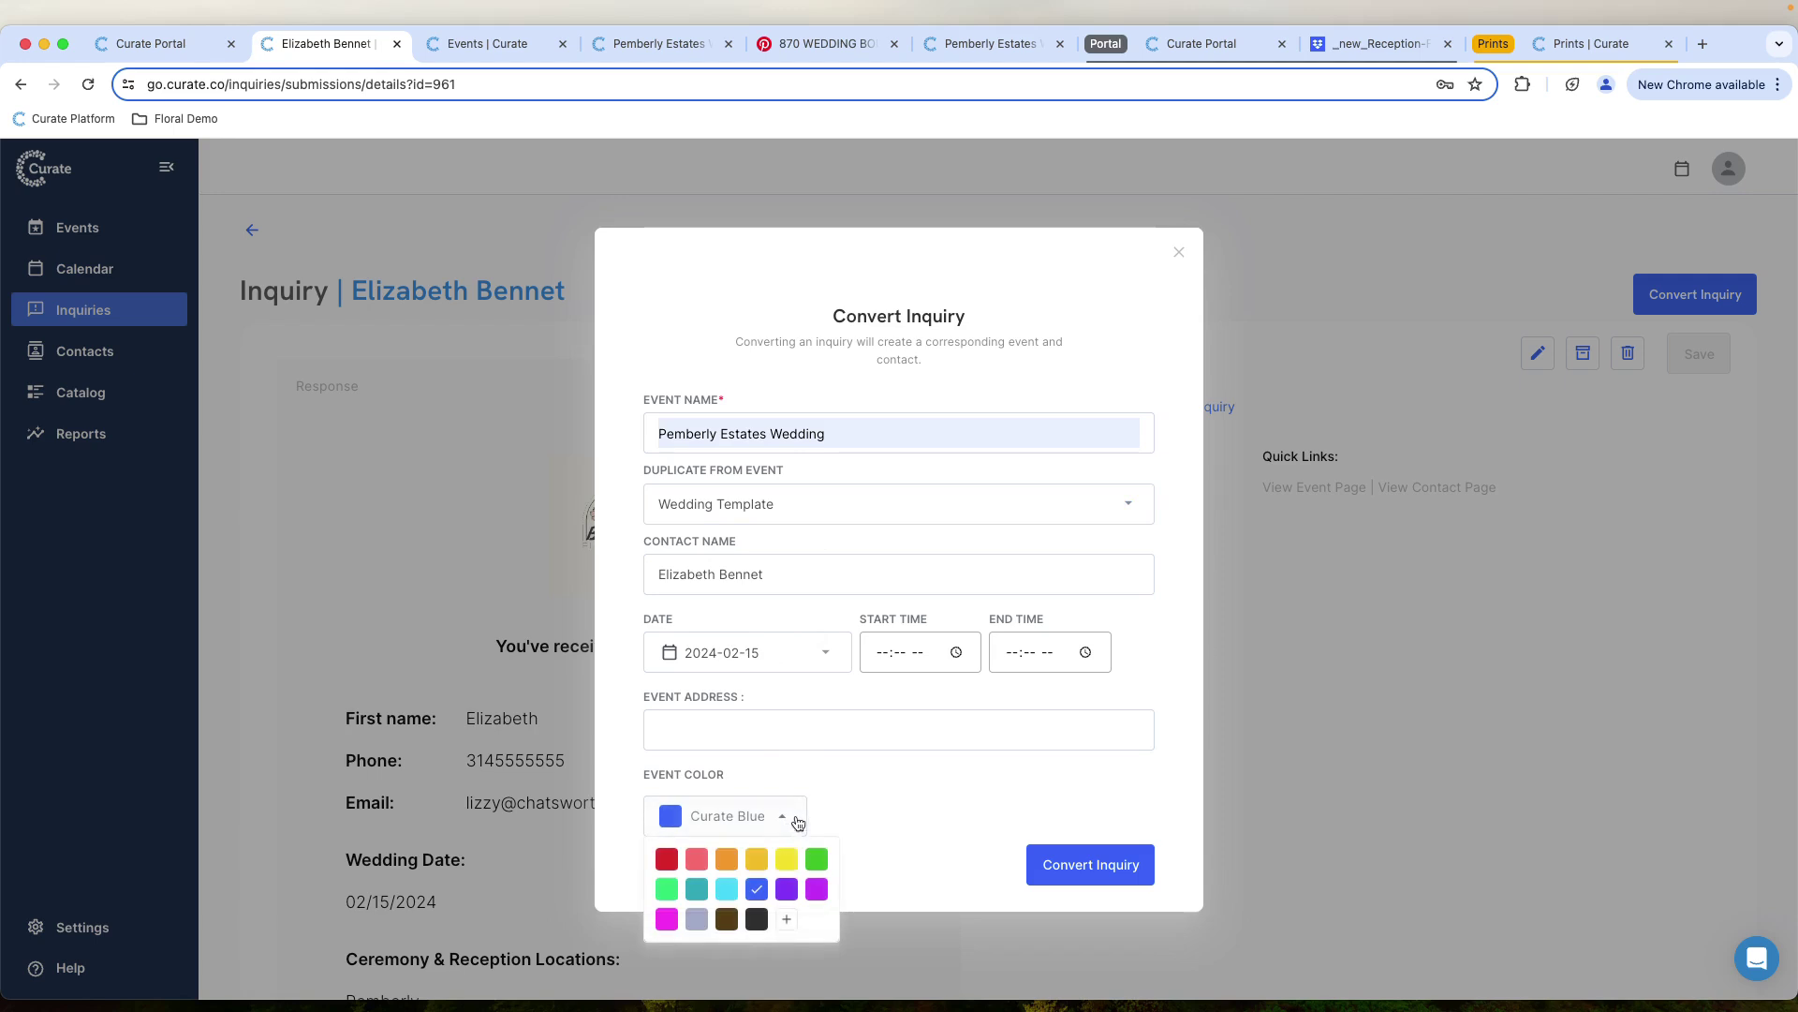
click(785, 888)
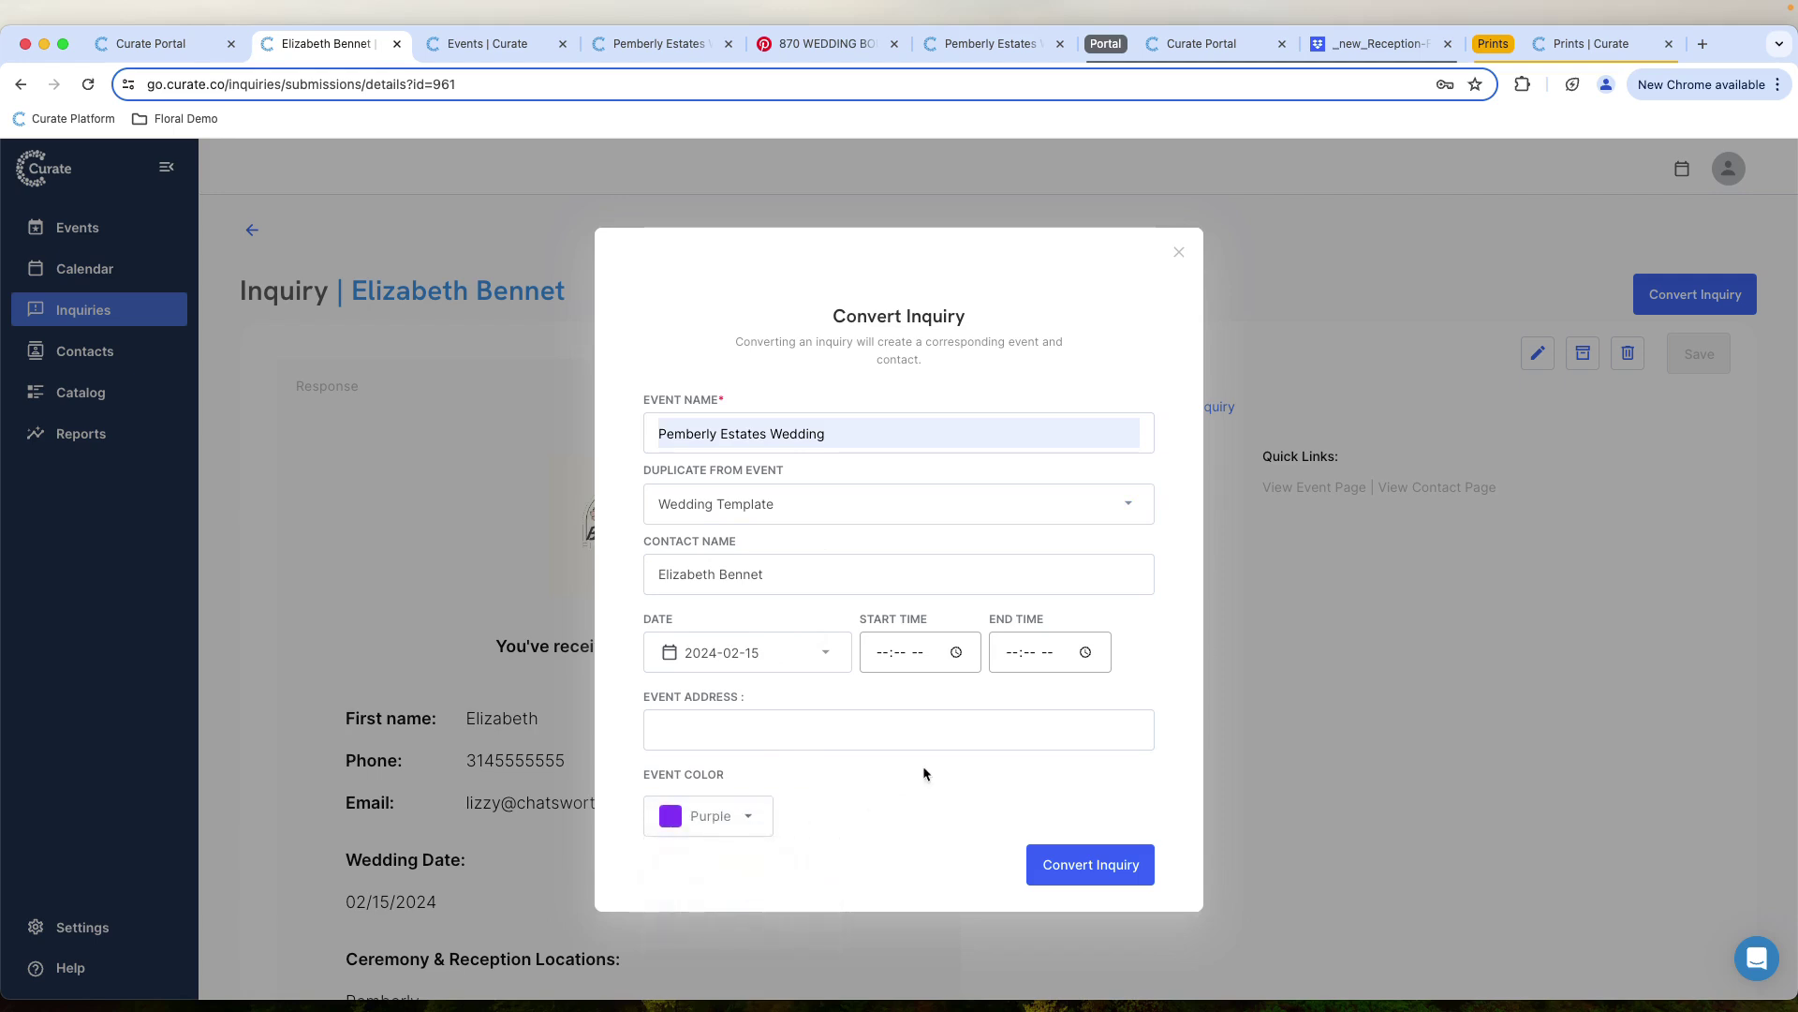
click(1089, 865)
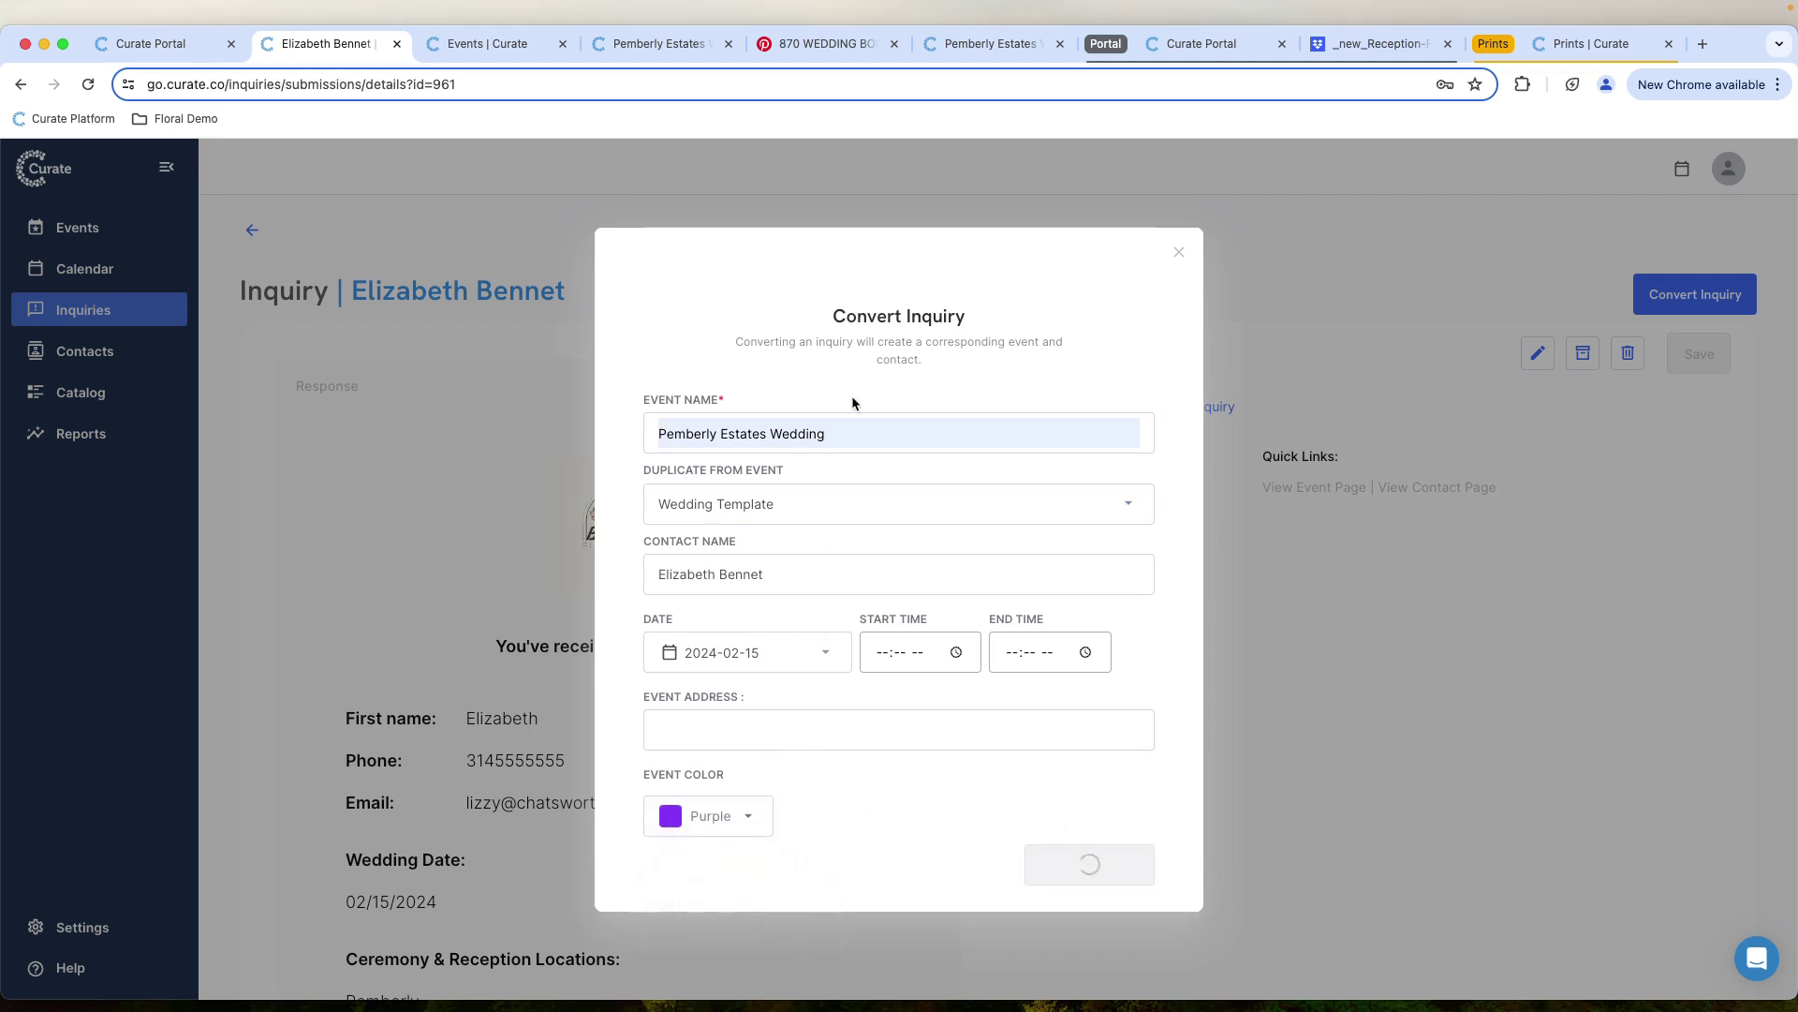
click(661, 48)
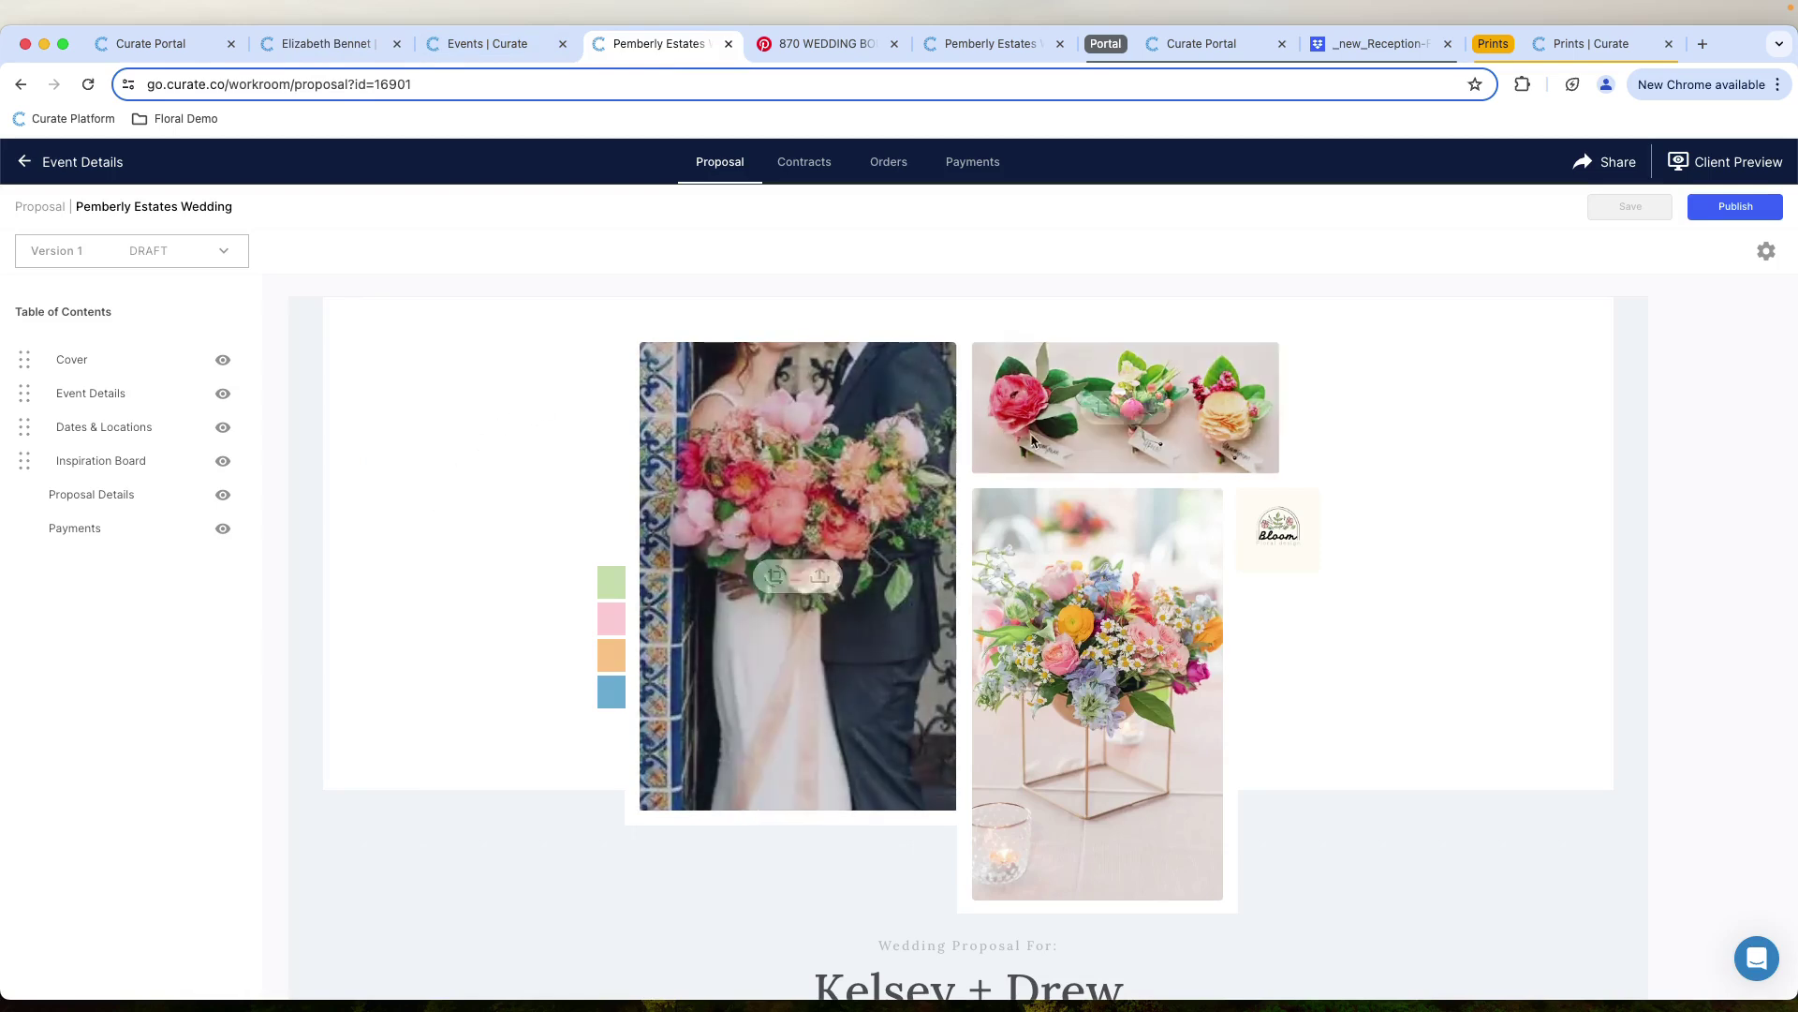
scroll(1419, 664, down, 1)
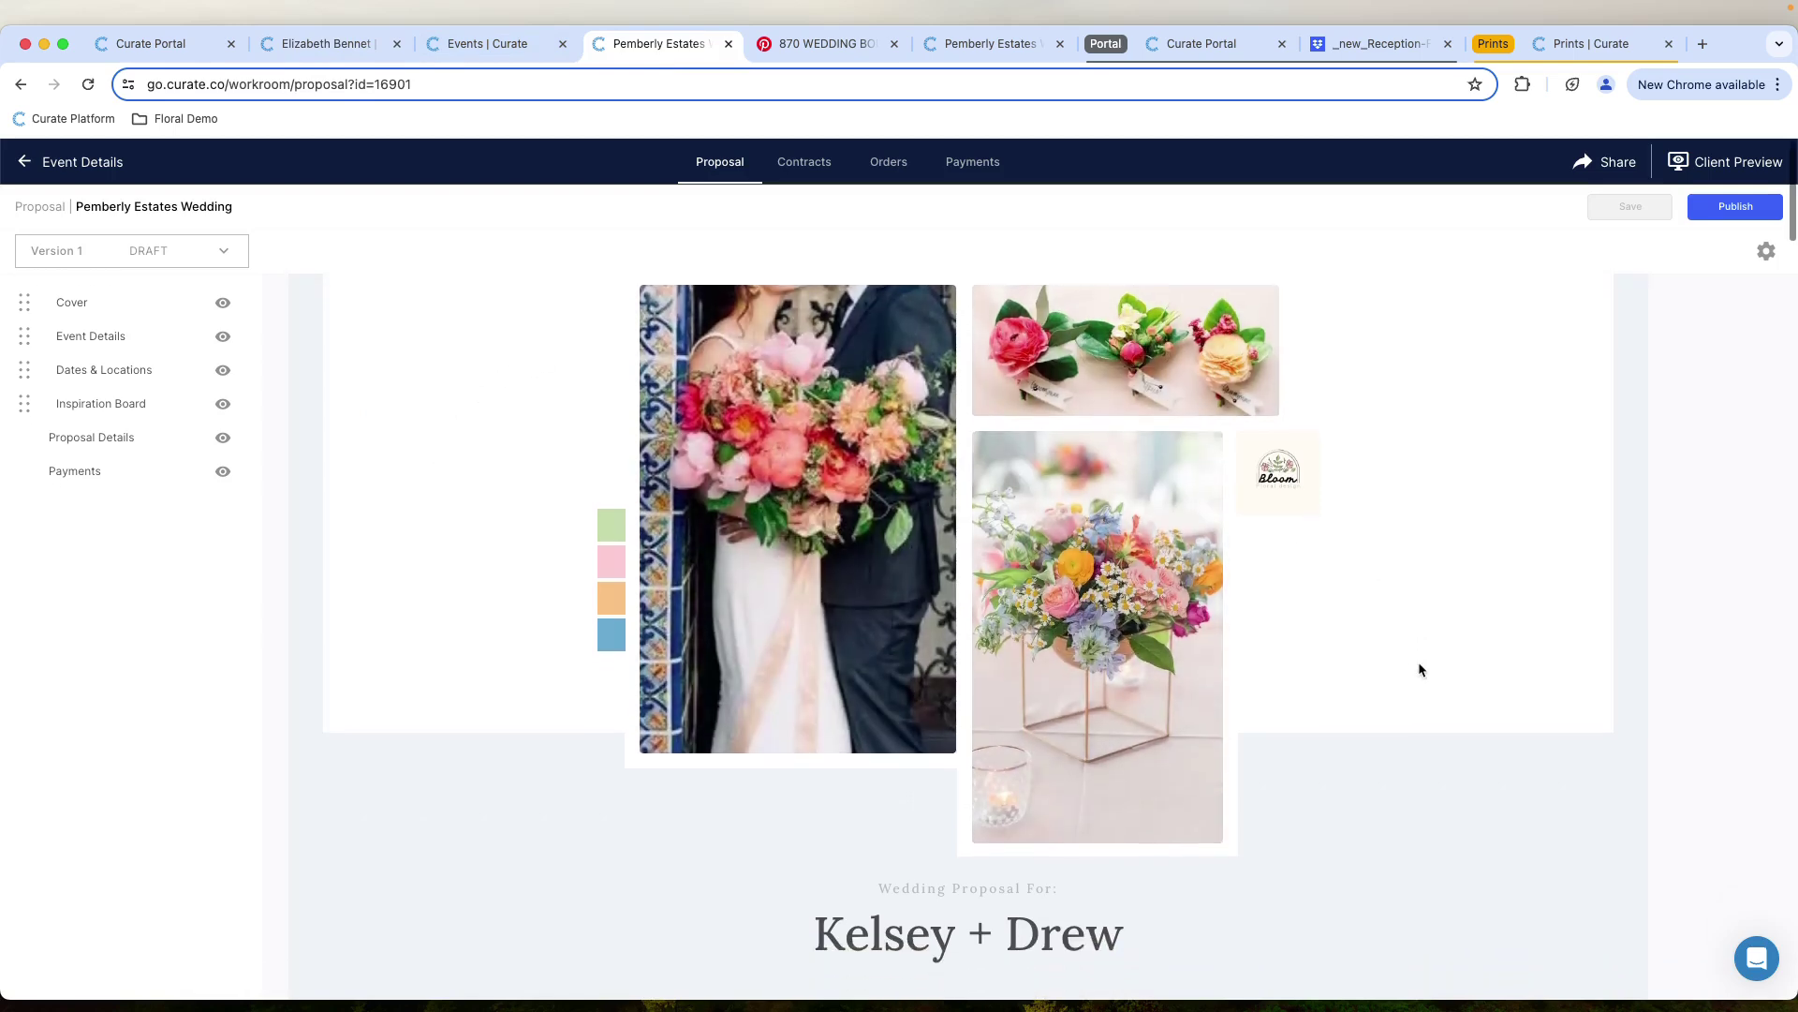
scroll(1418, 670, down, 6)
scroll(1419, 669, up, 4)
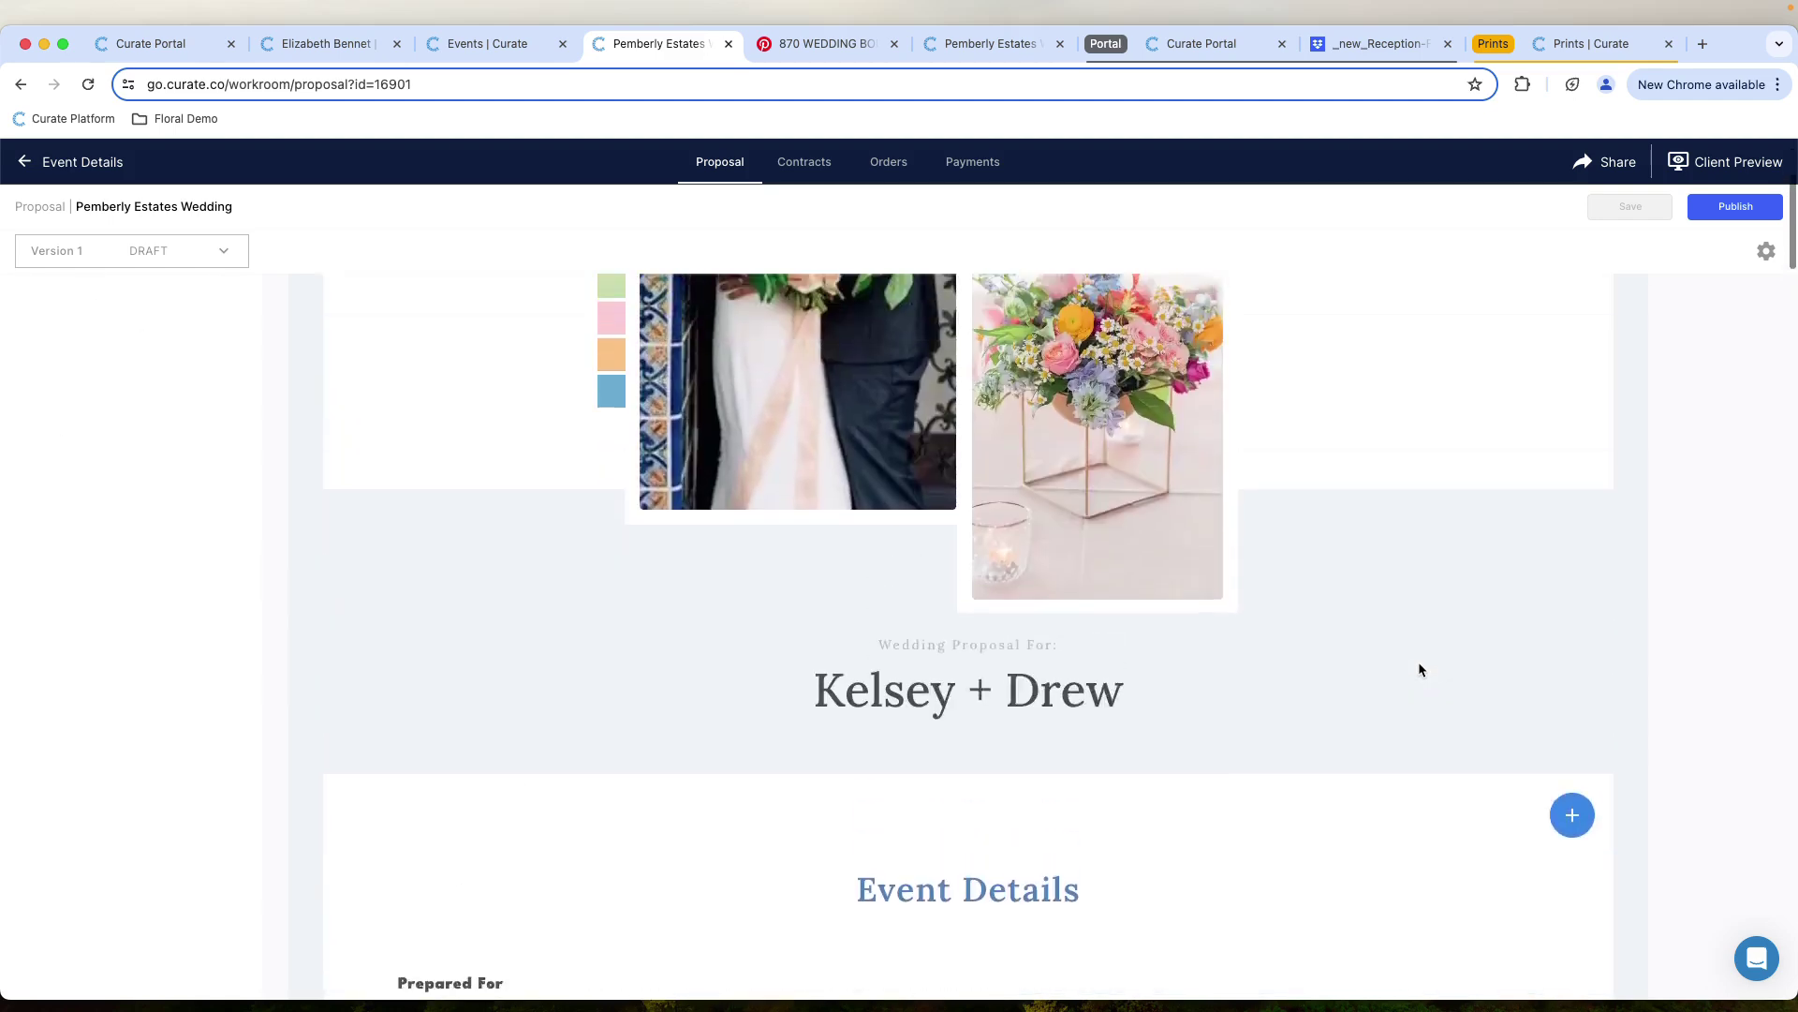
scroll(1418, 661, up, 5)
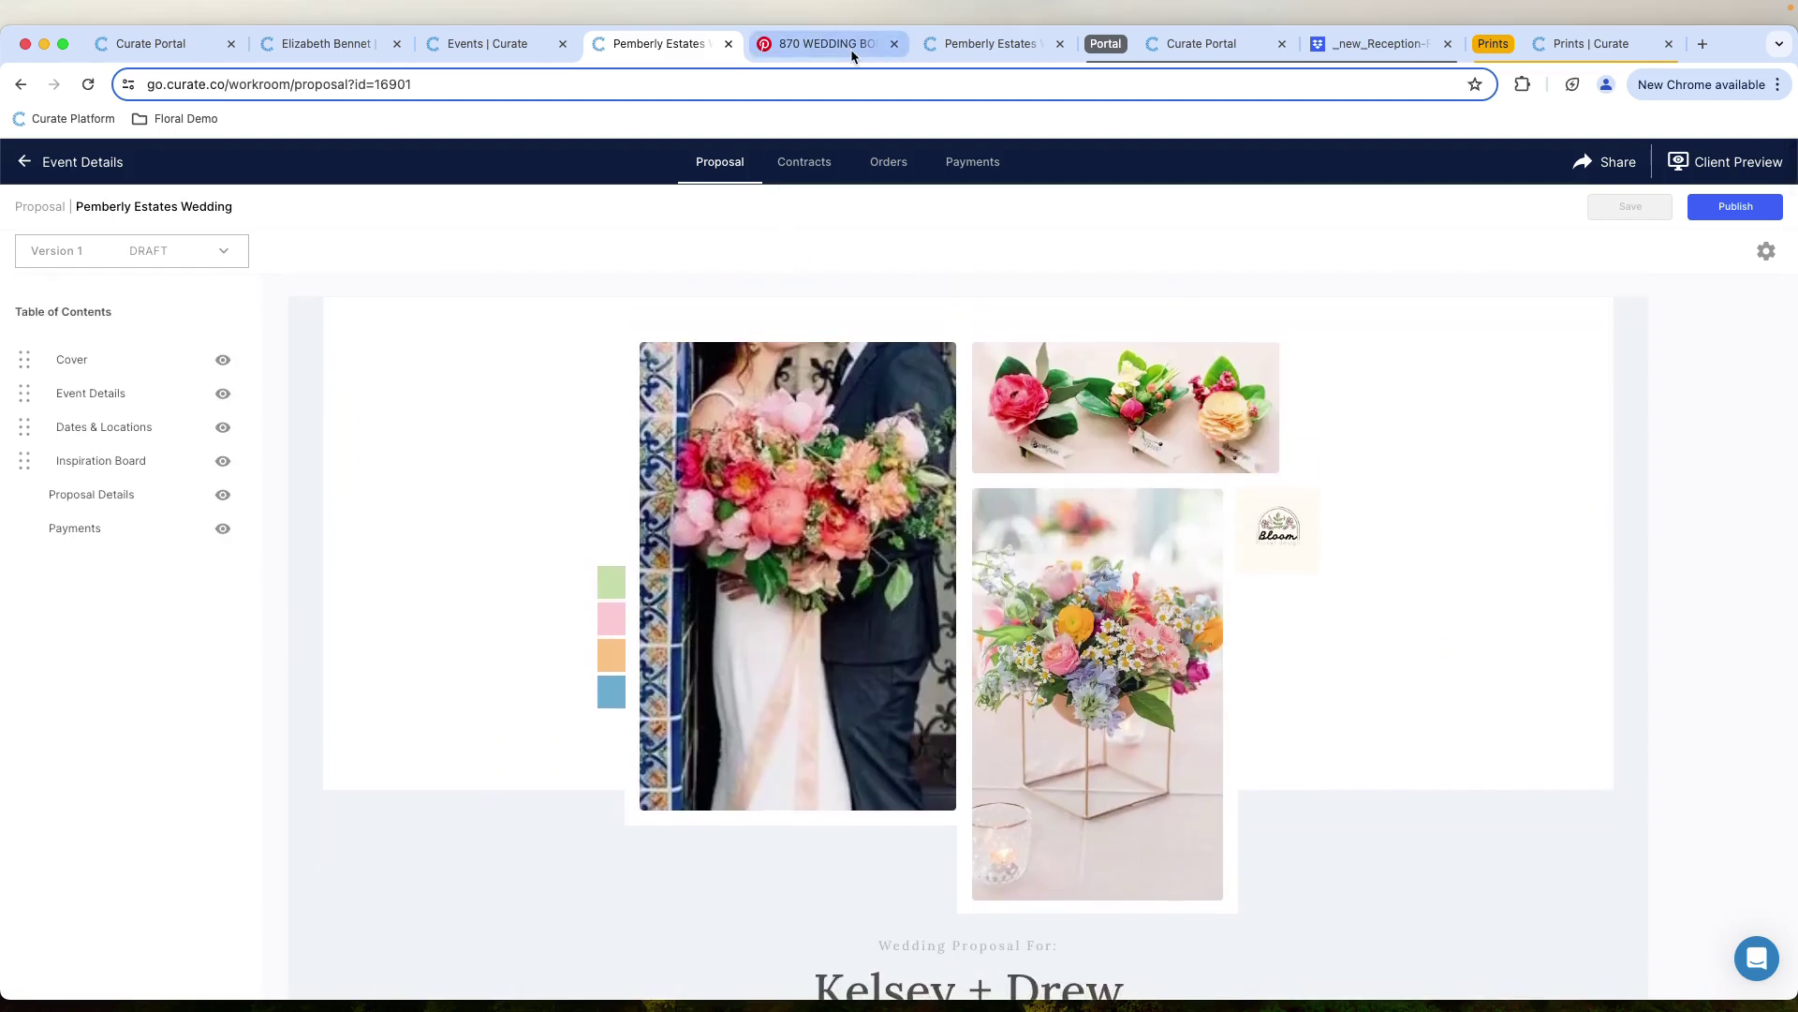
Drag the pink-dress bouquet pin from the Wedding Bouquets board onto the proposal's cover photo
click(856, 46)
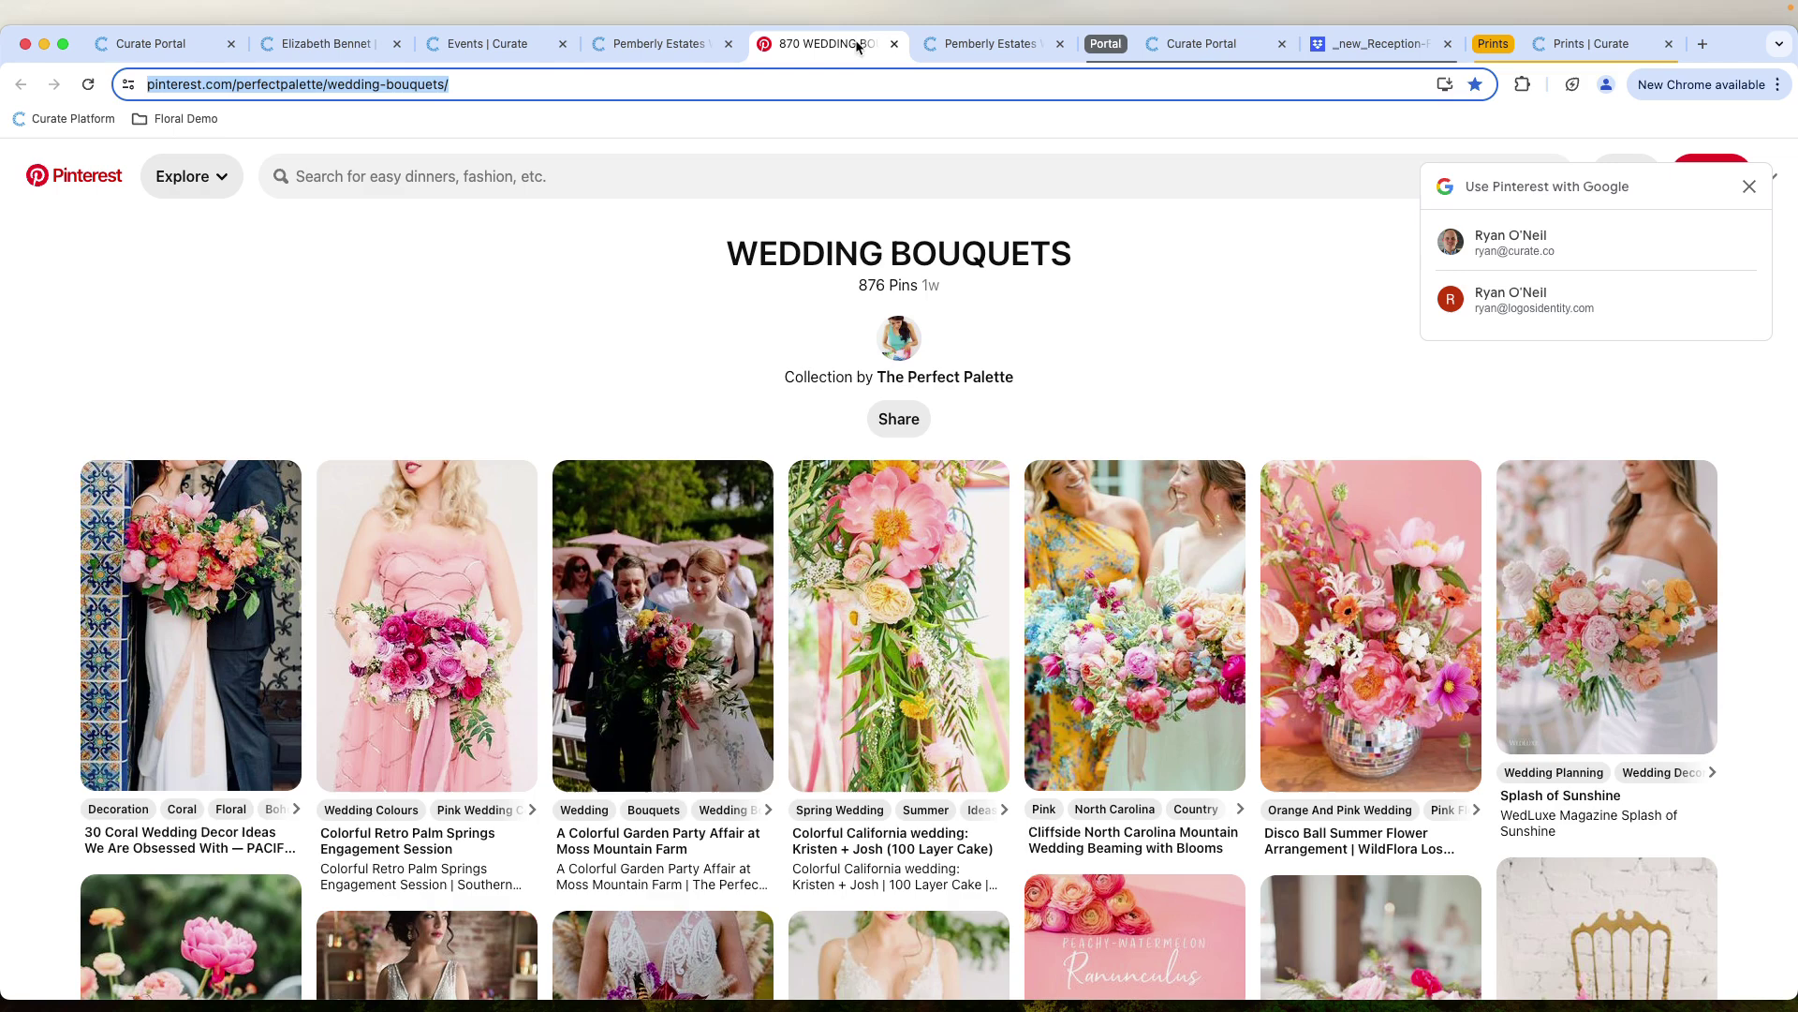
drag(447, 546, 795, 472)
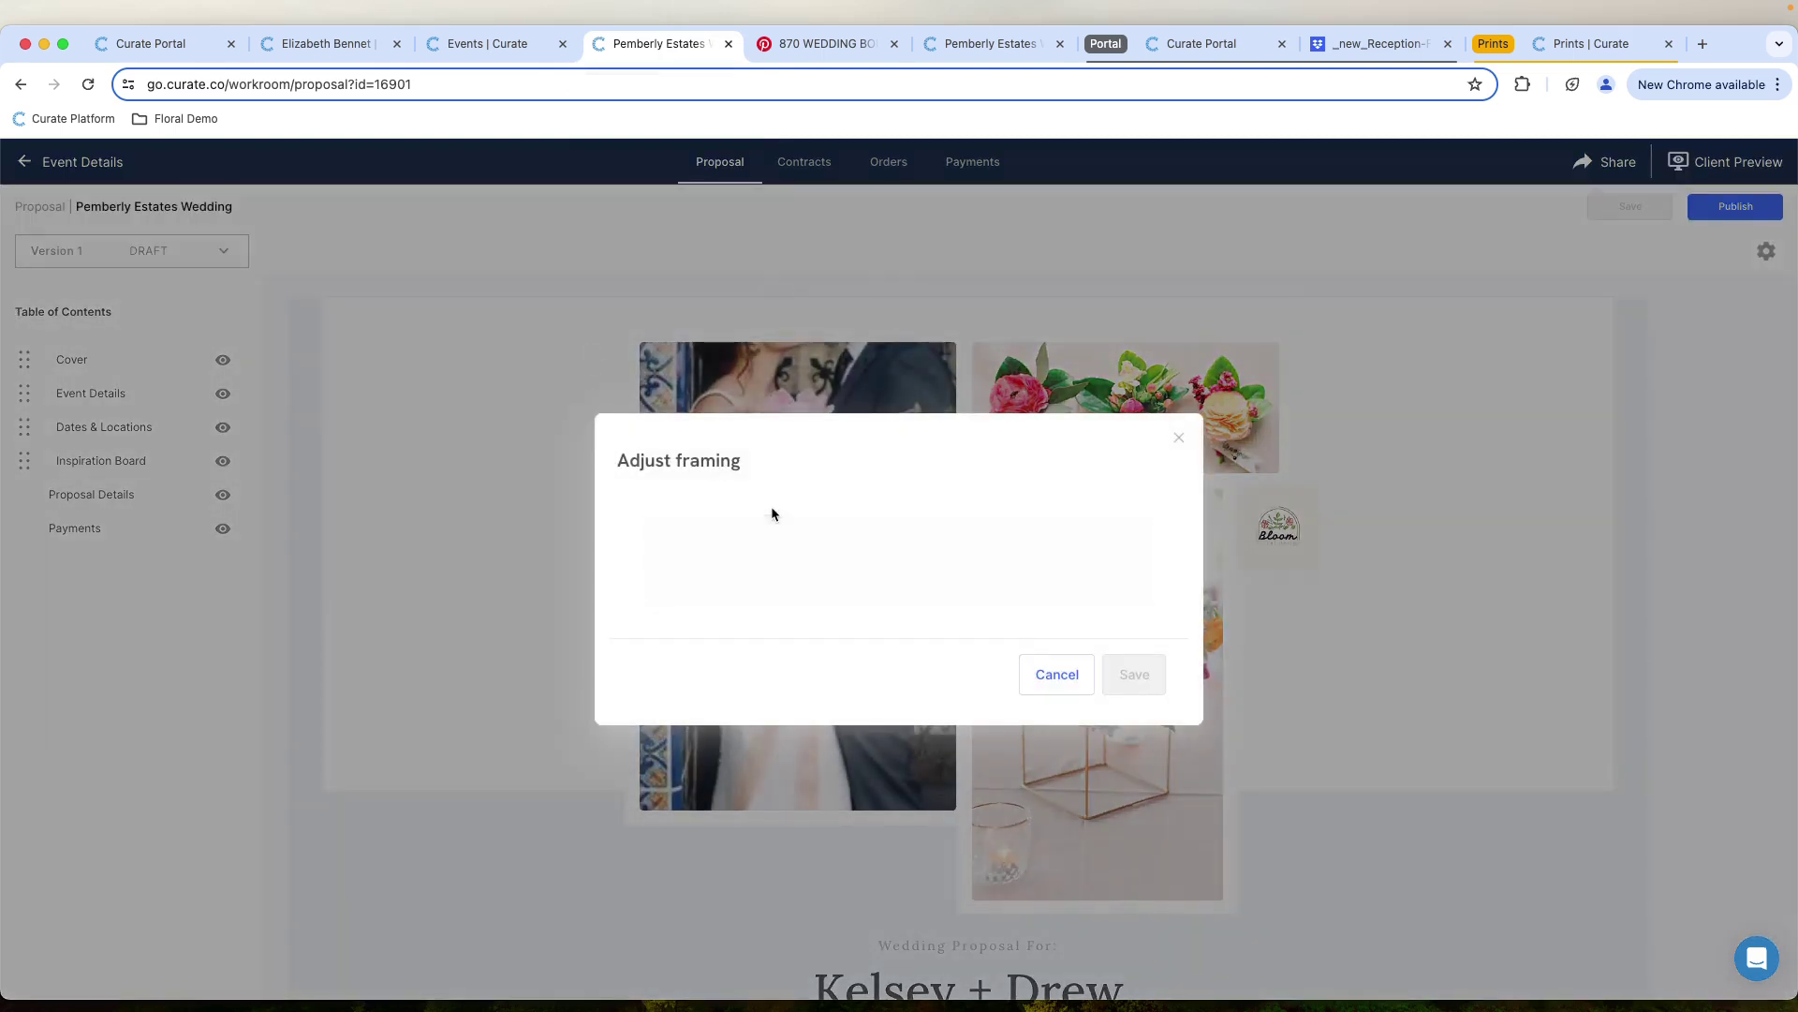
Save the bouquet photo with a slightly lower crop, and sample its magenta into the first swatch
drag(900, 535, 899, 566)
click(1135, 767)
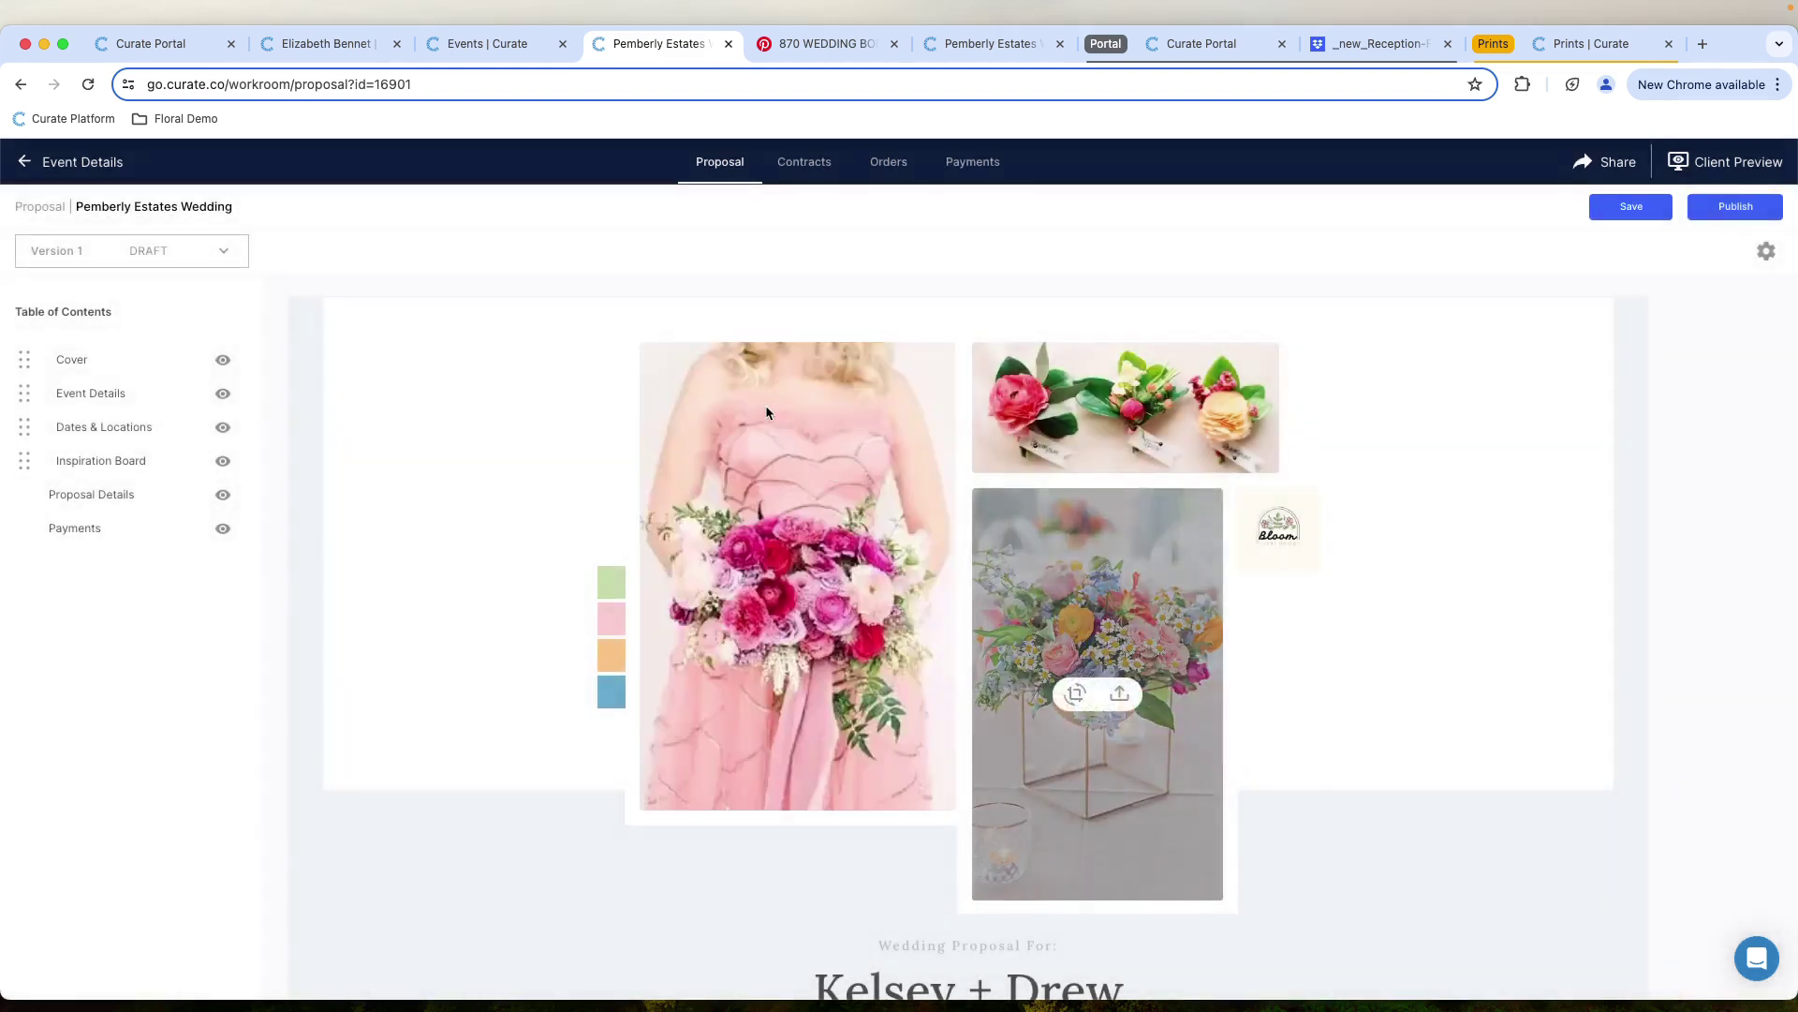
click(610, 582)
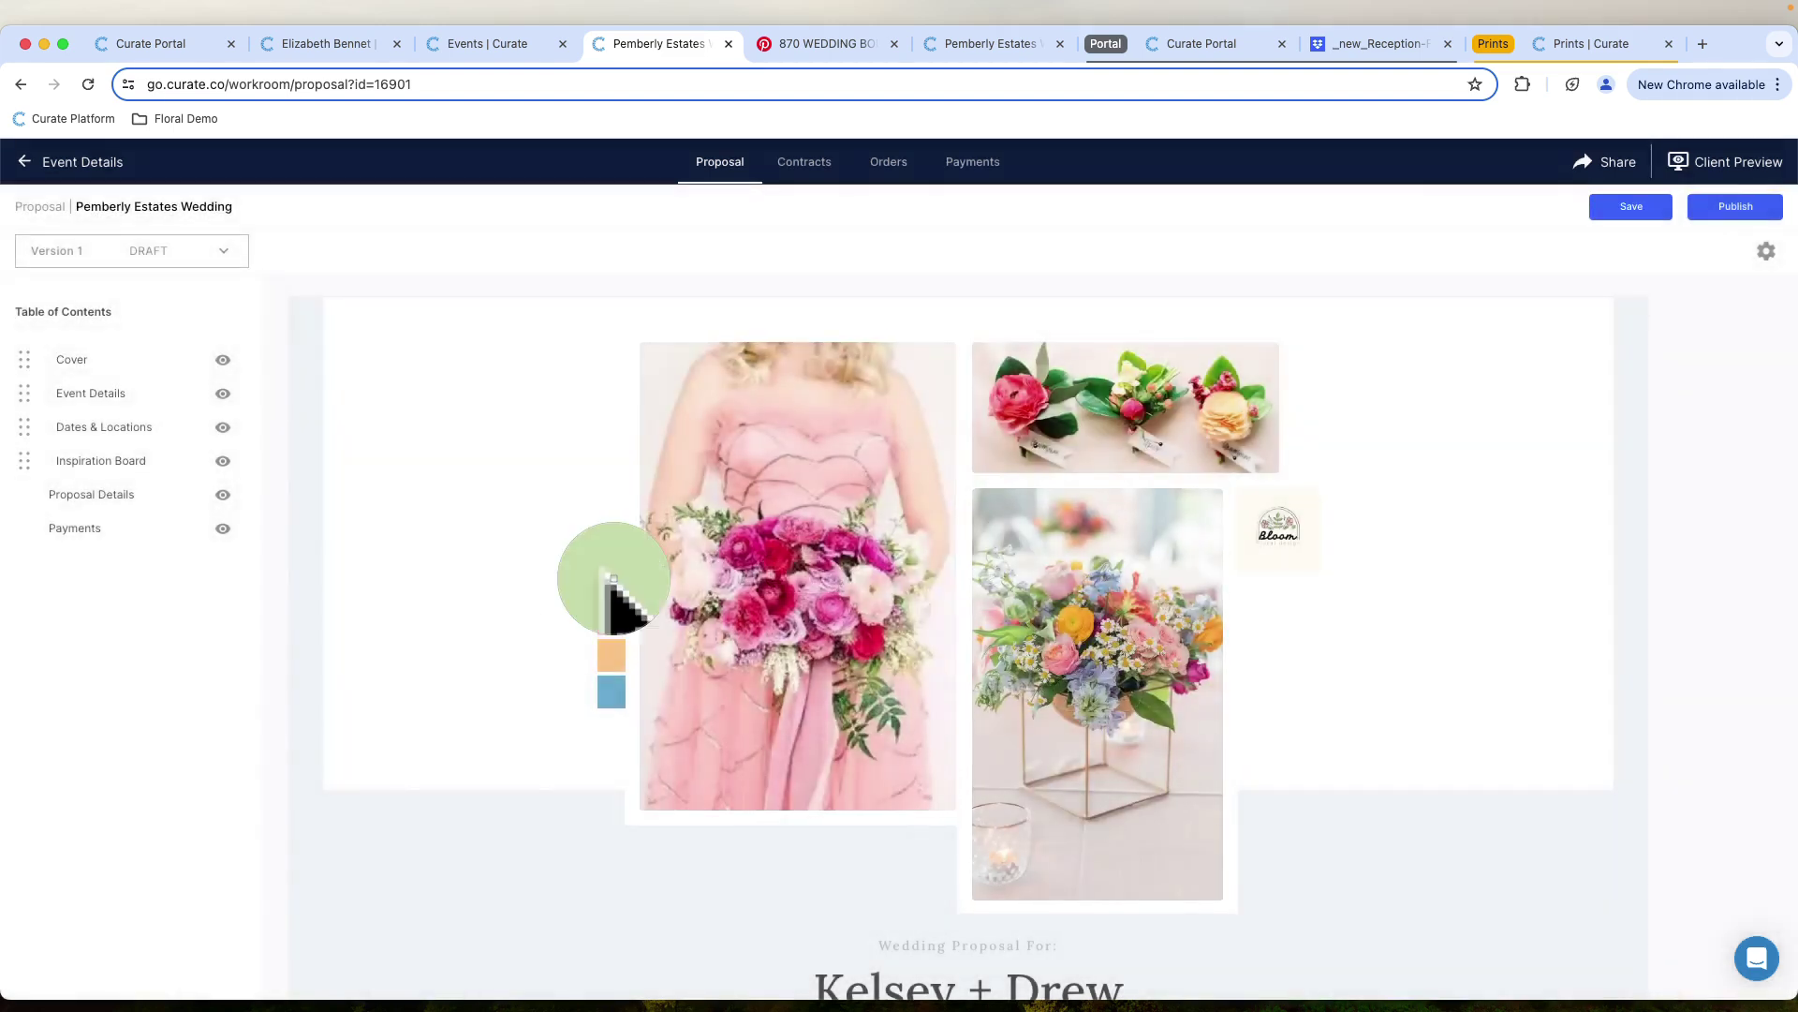
click(746, 555)
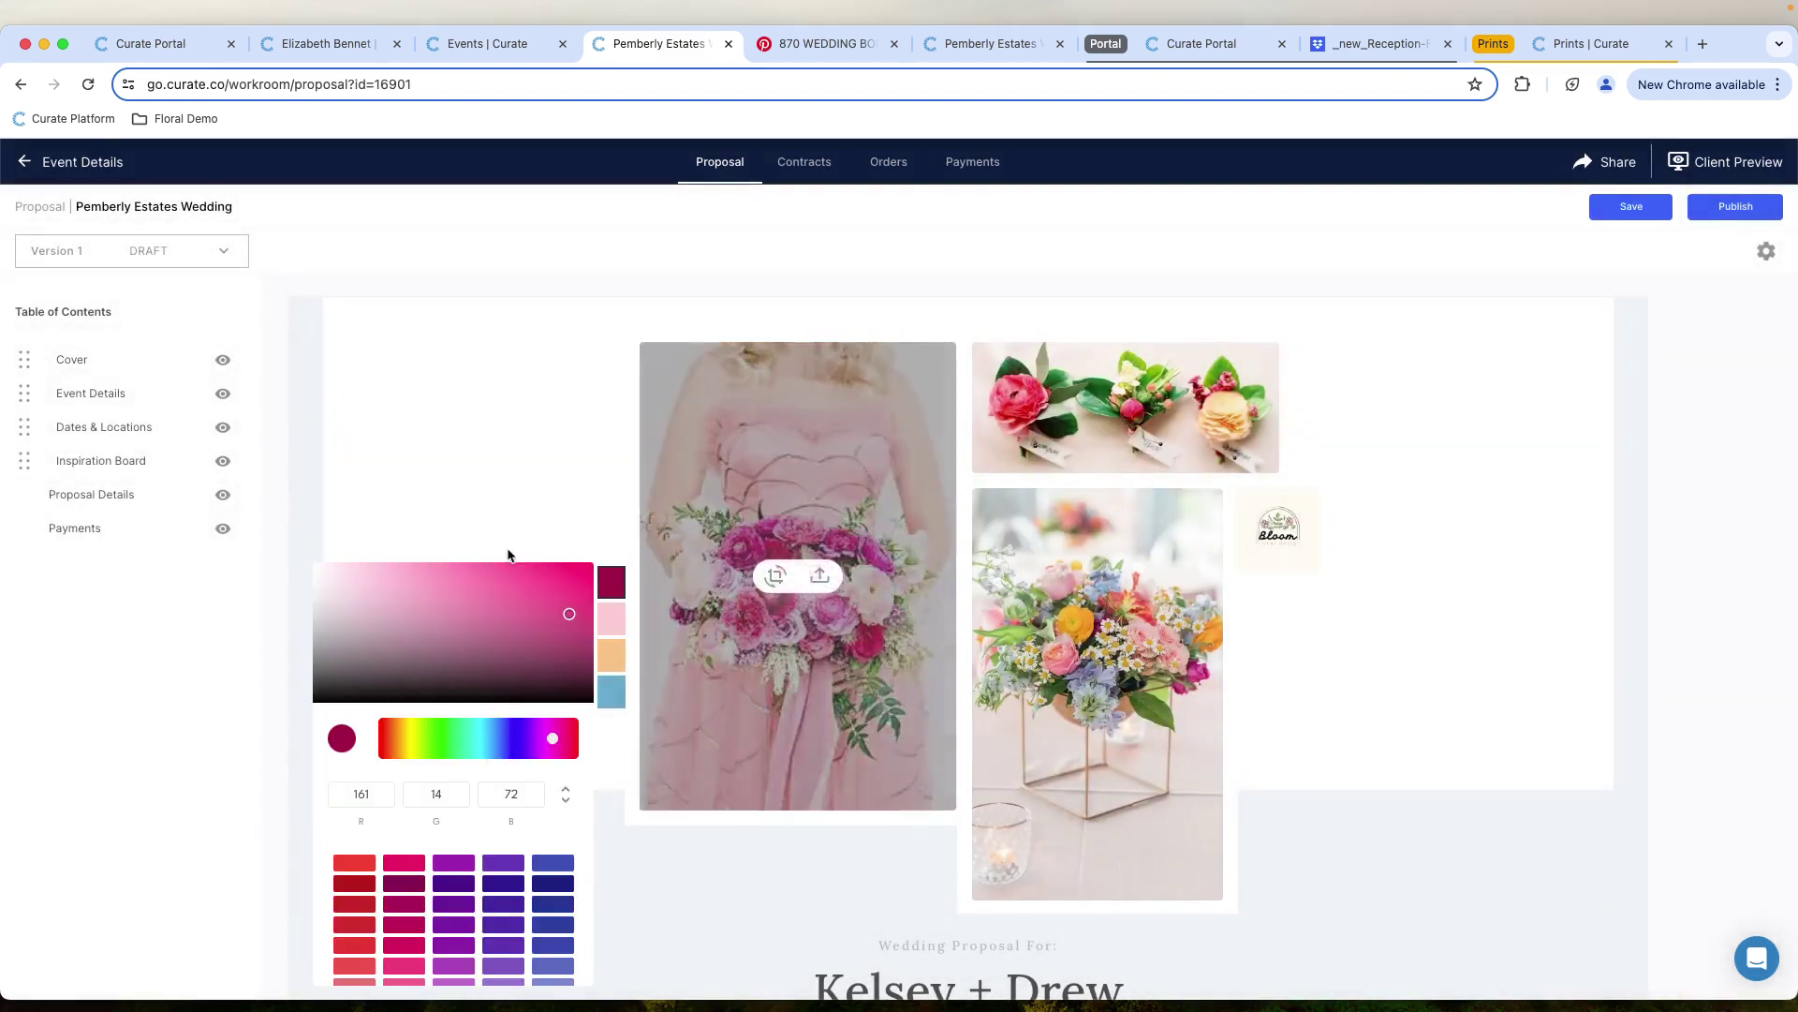
click(473, 486)
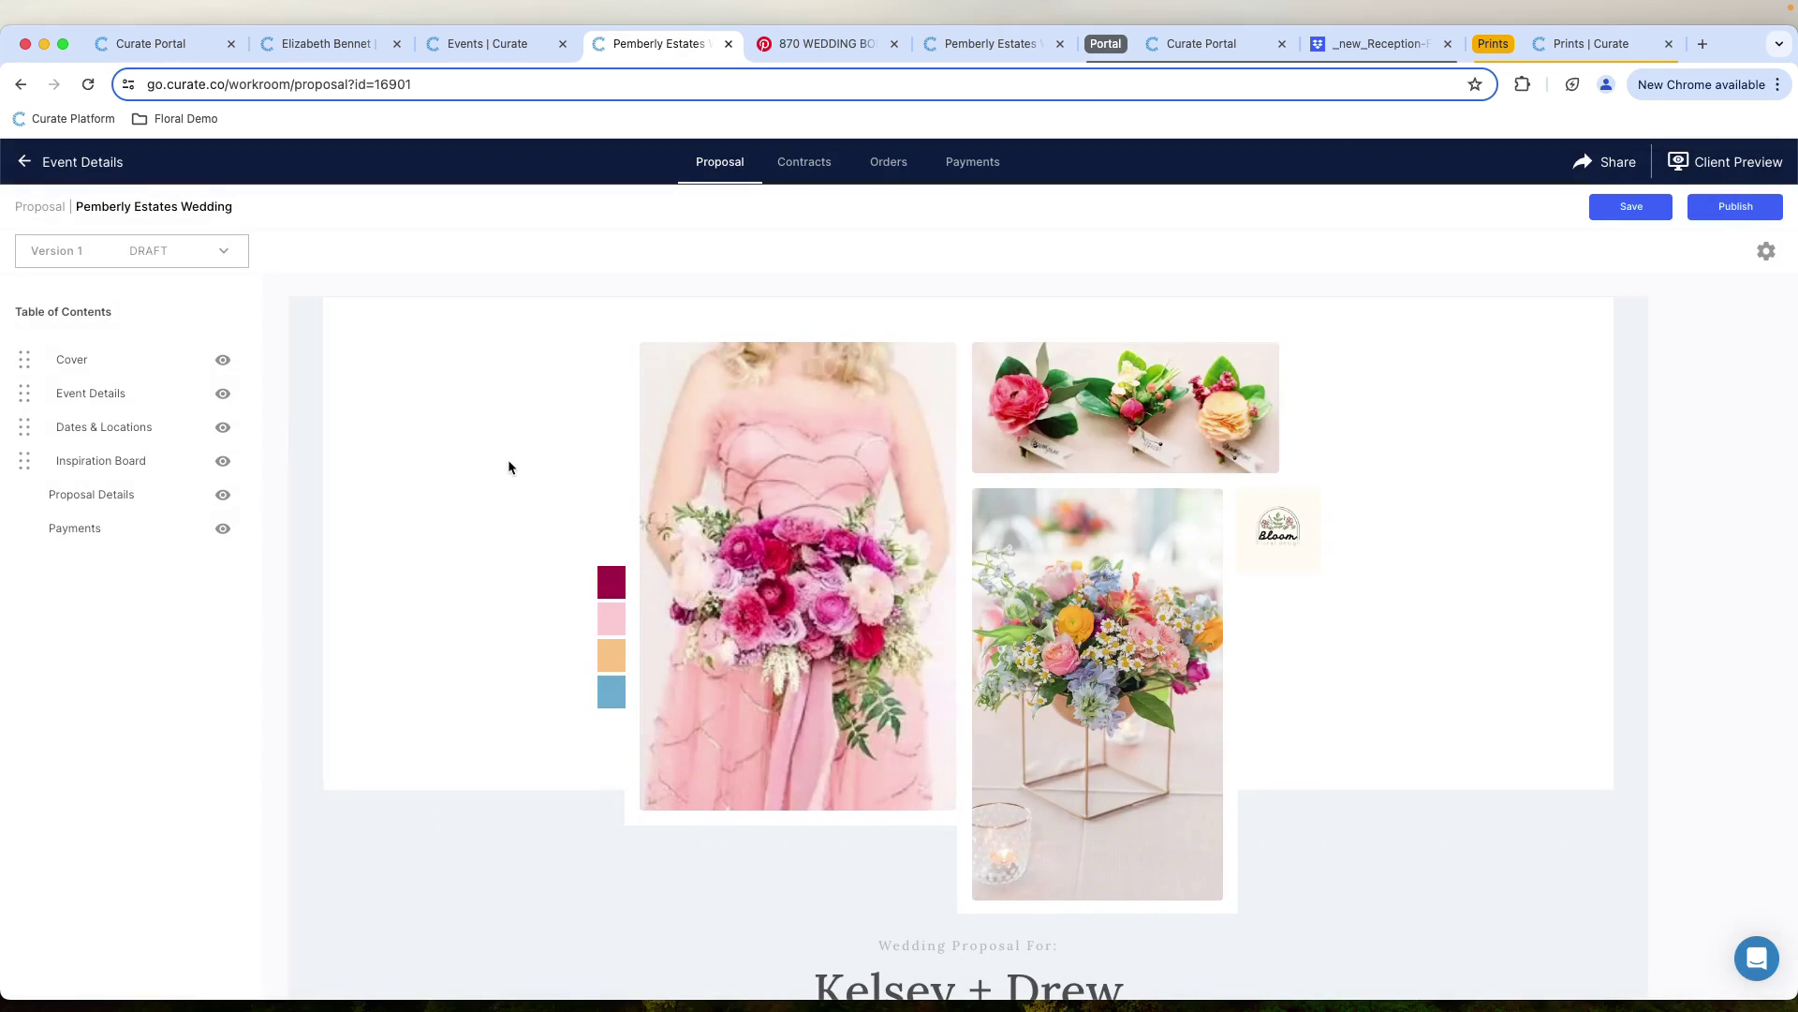
scroll(508, 466, down, 5)
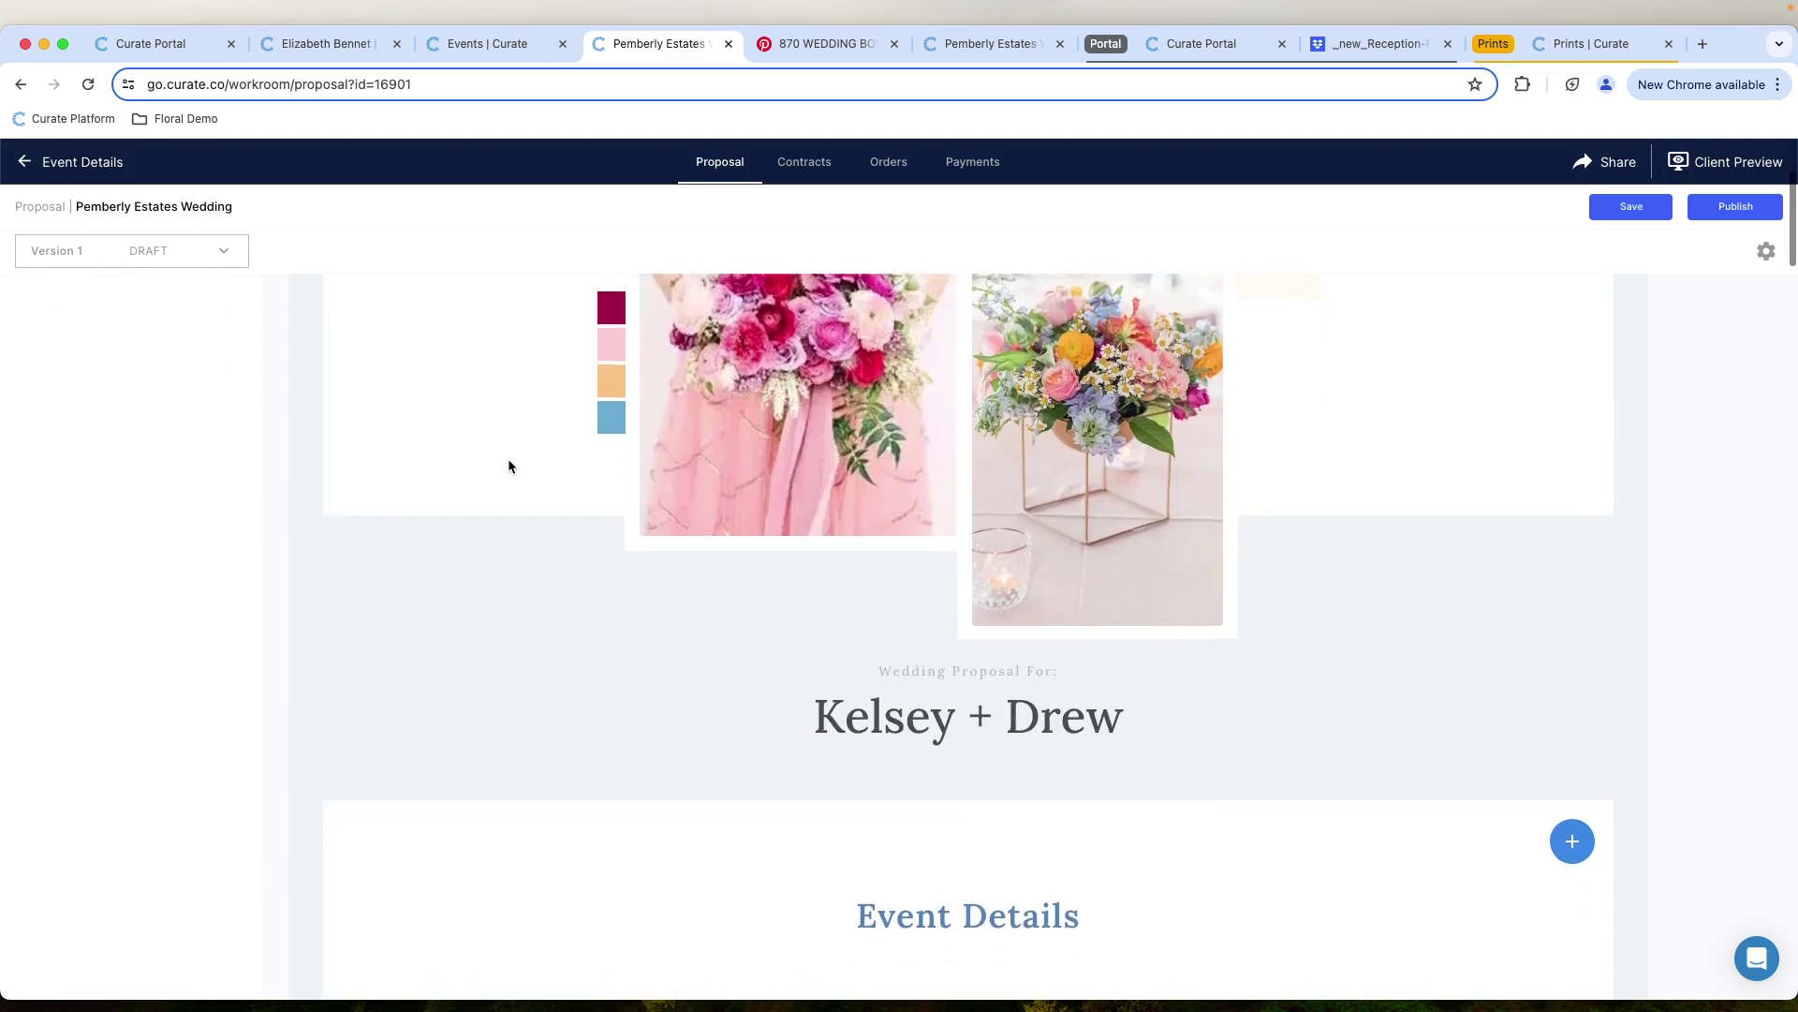
Change the Wedding Proposal For heading to the client's wedding title
scroll(508, 458, down, 6)
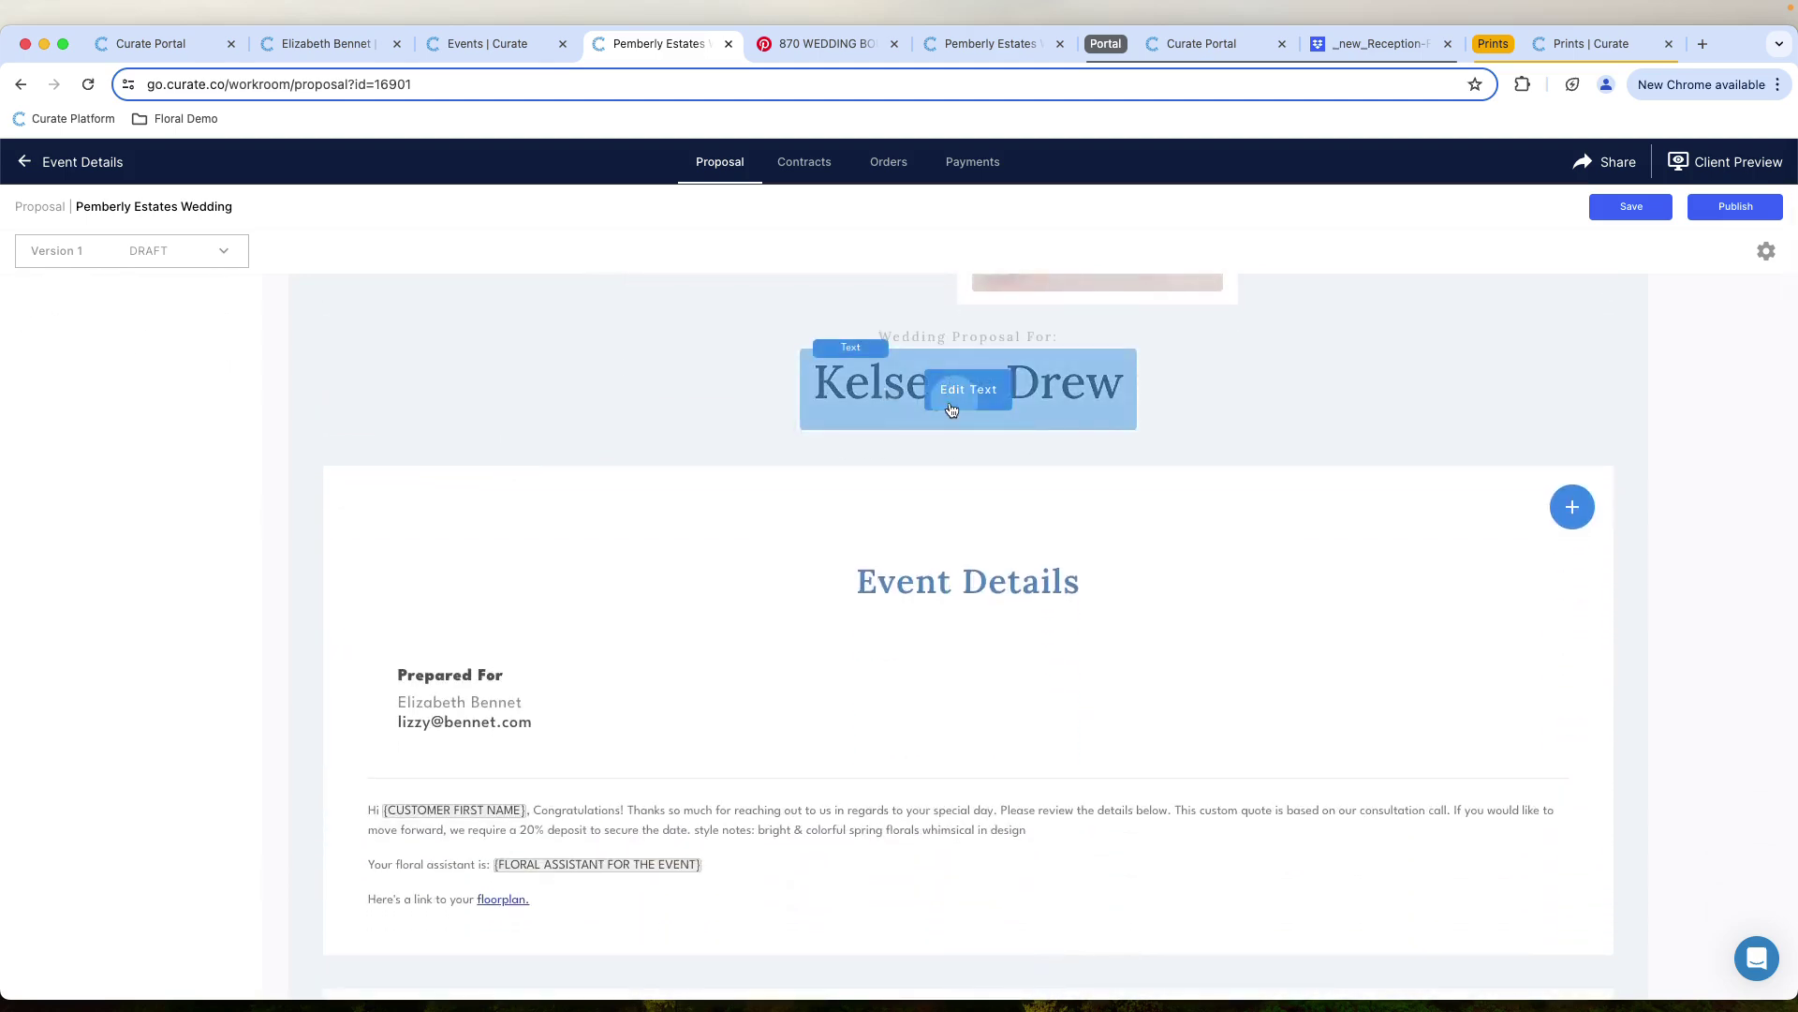
click(952, 409)
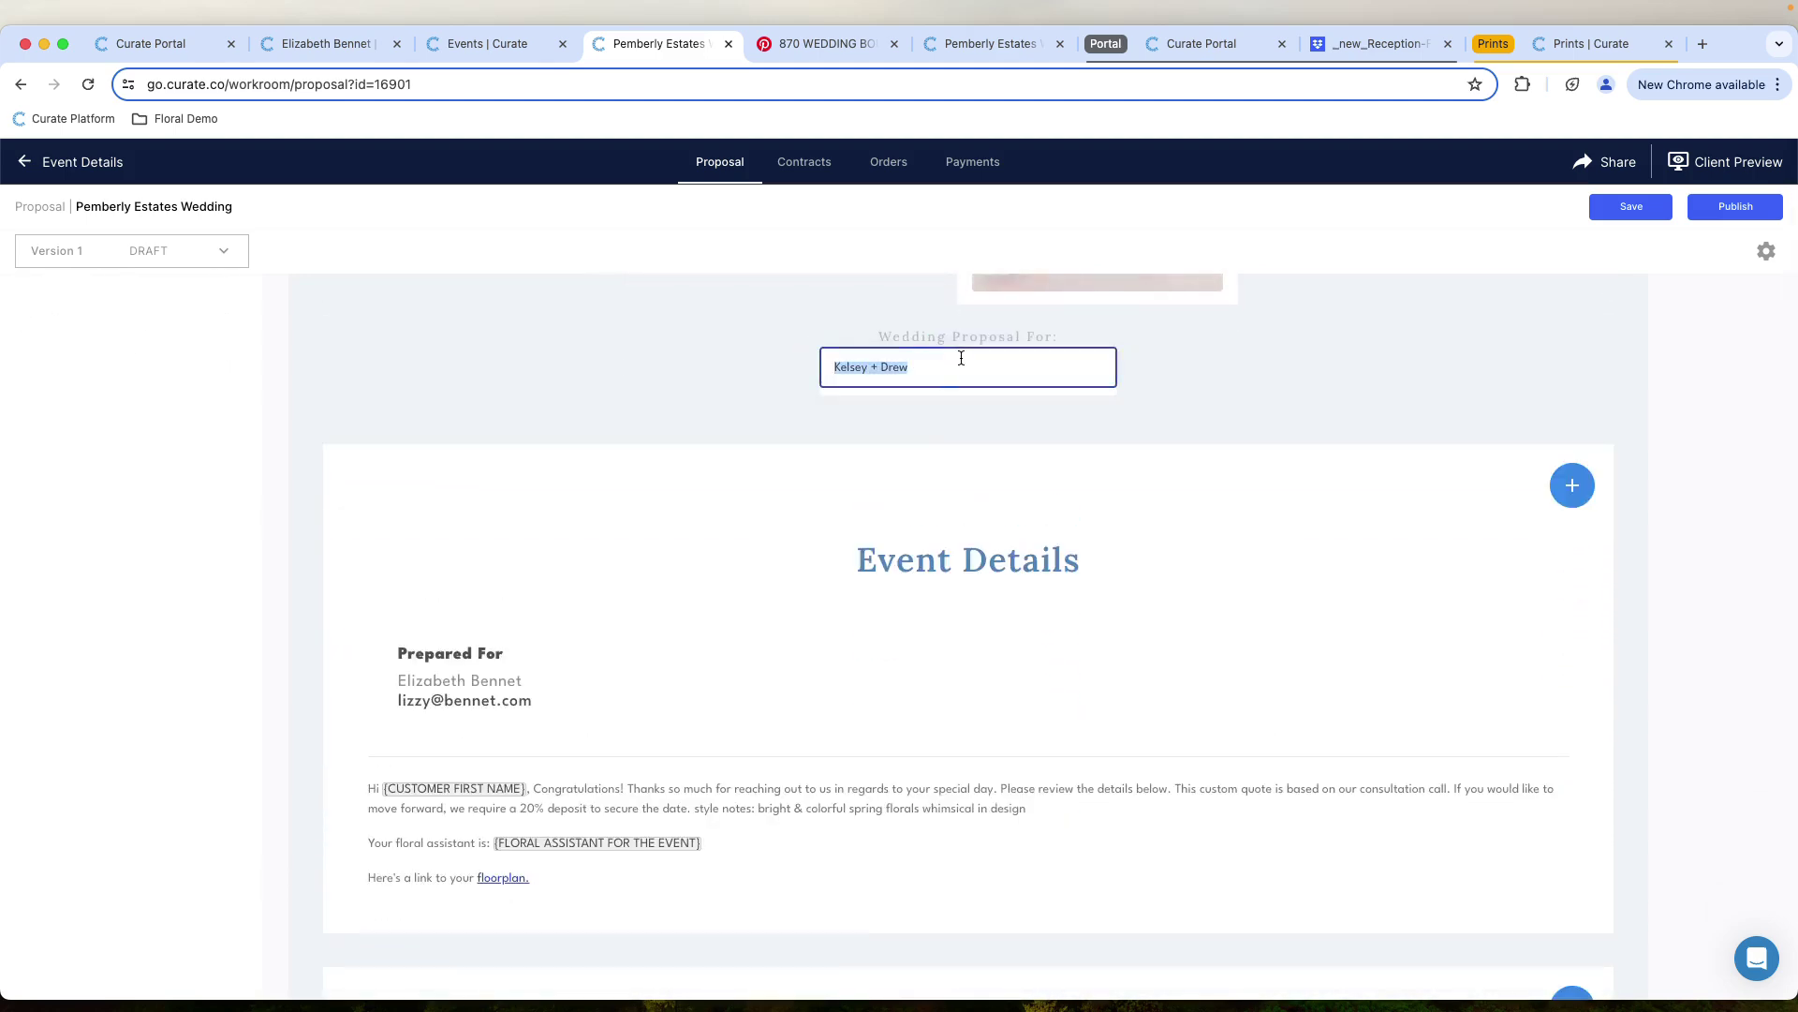
text(Lizzy's Weddi)
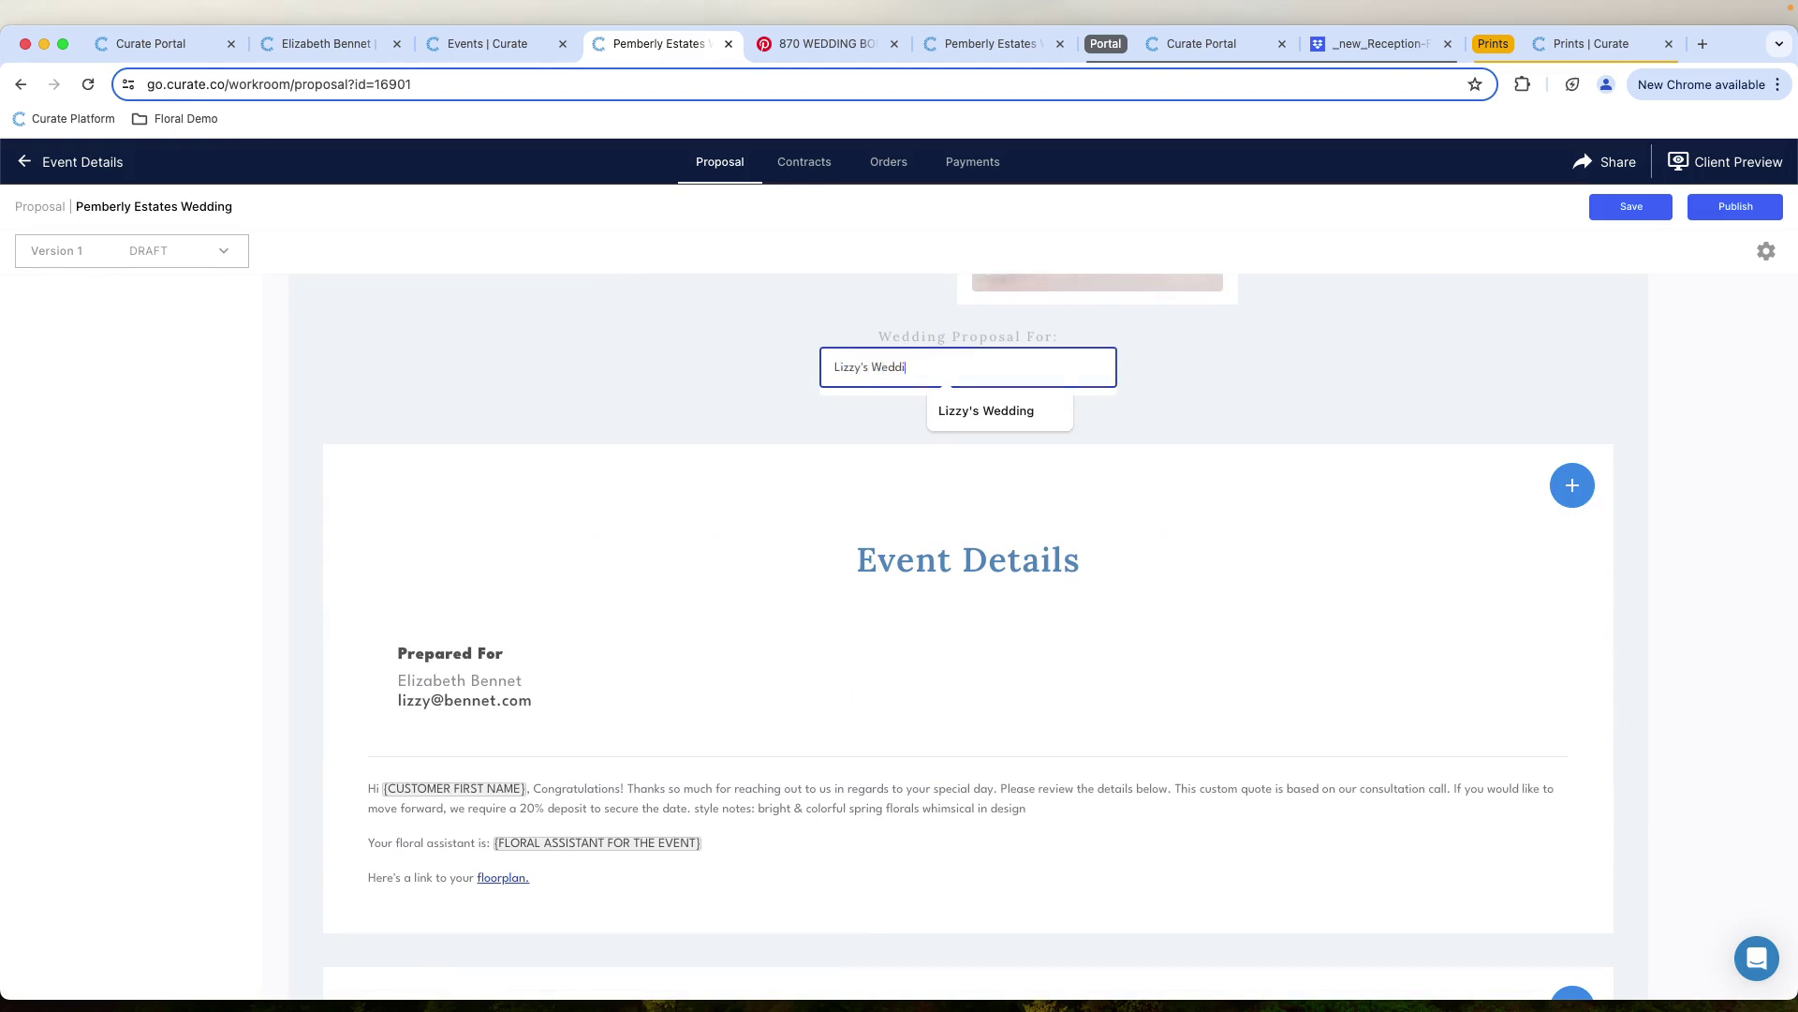
text(ng)
key(Return)
Look over the welcome paragraph's greeting and name placeholder, then open the reception floorplan link
scroll(747, 604, down, 3)
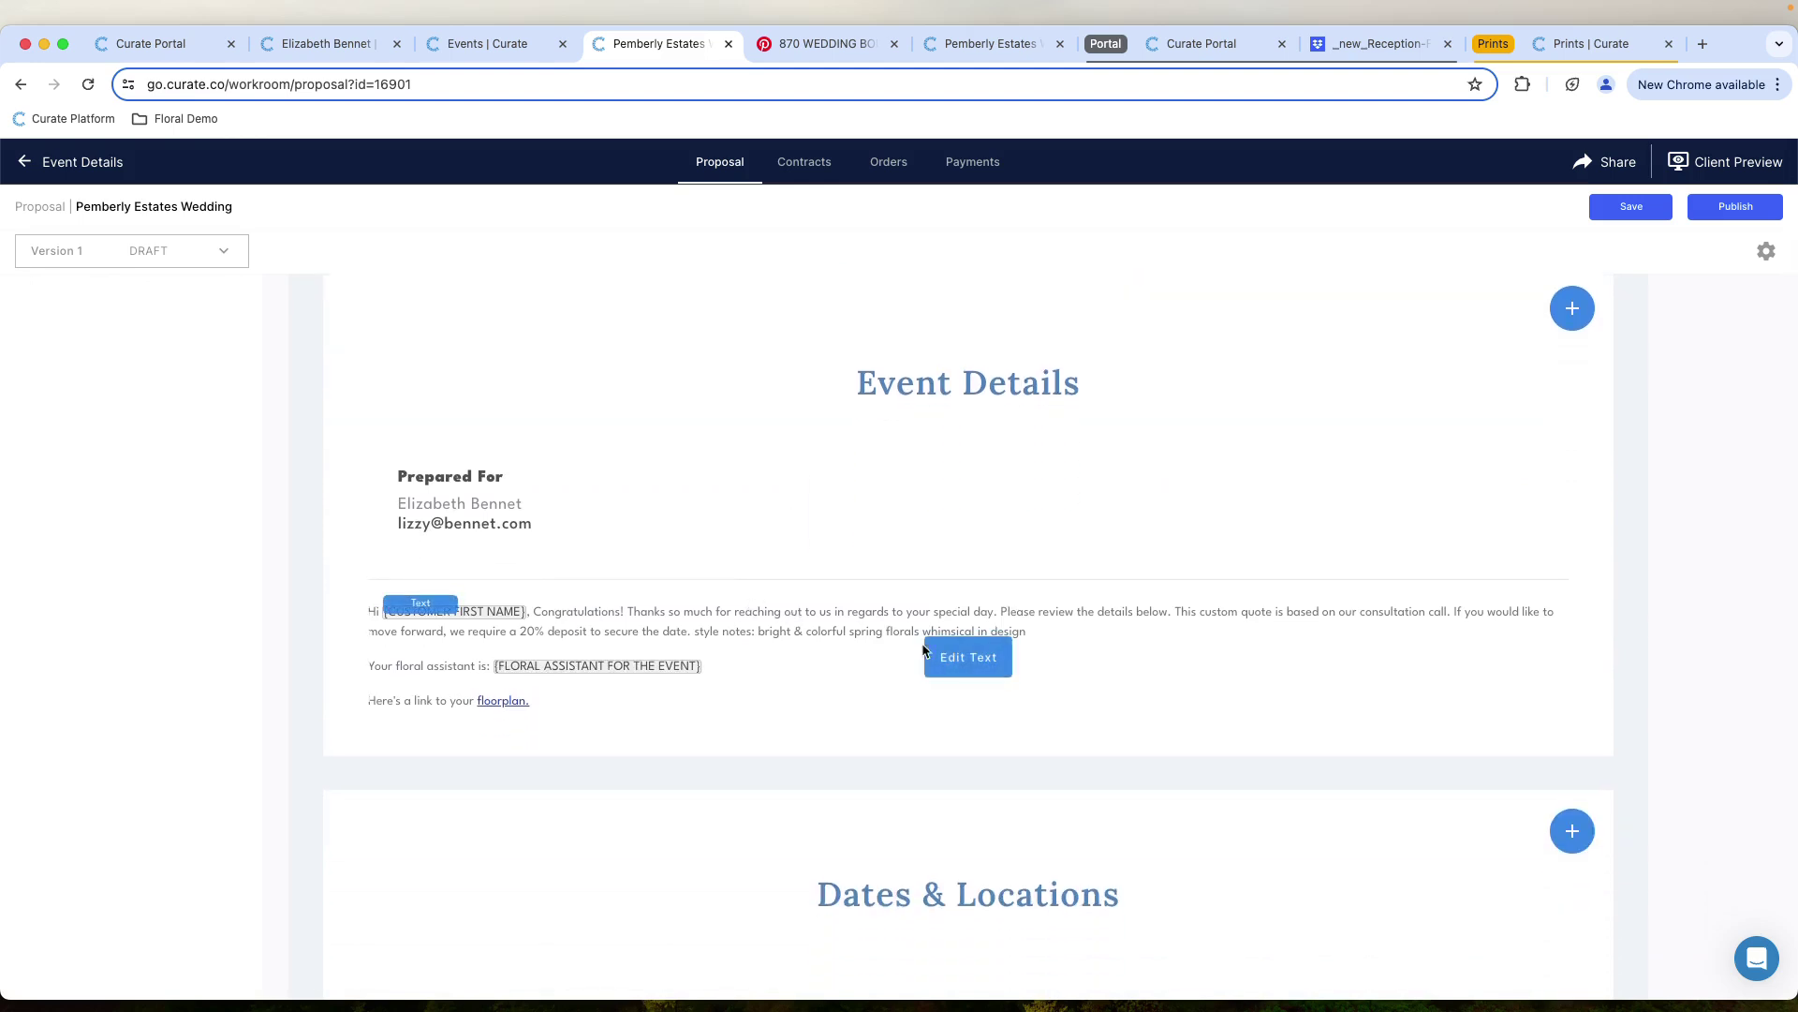
click(927, 653)
scroll(574, 534, down, 1)
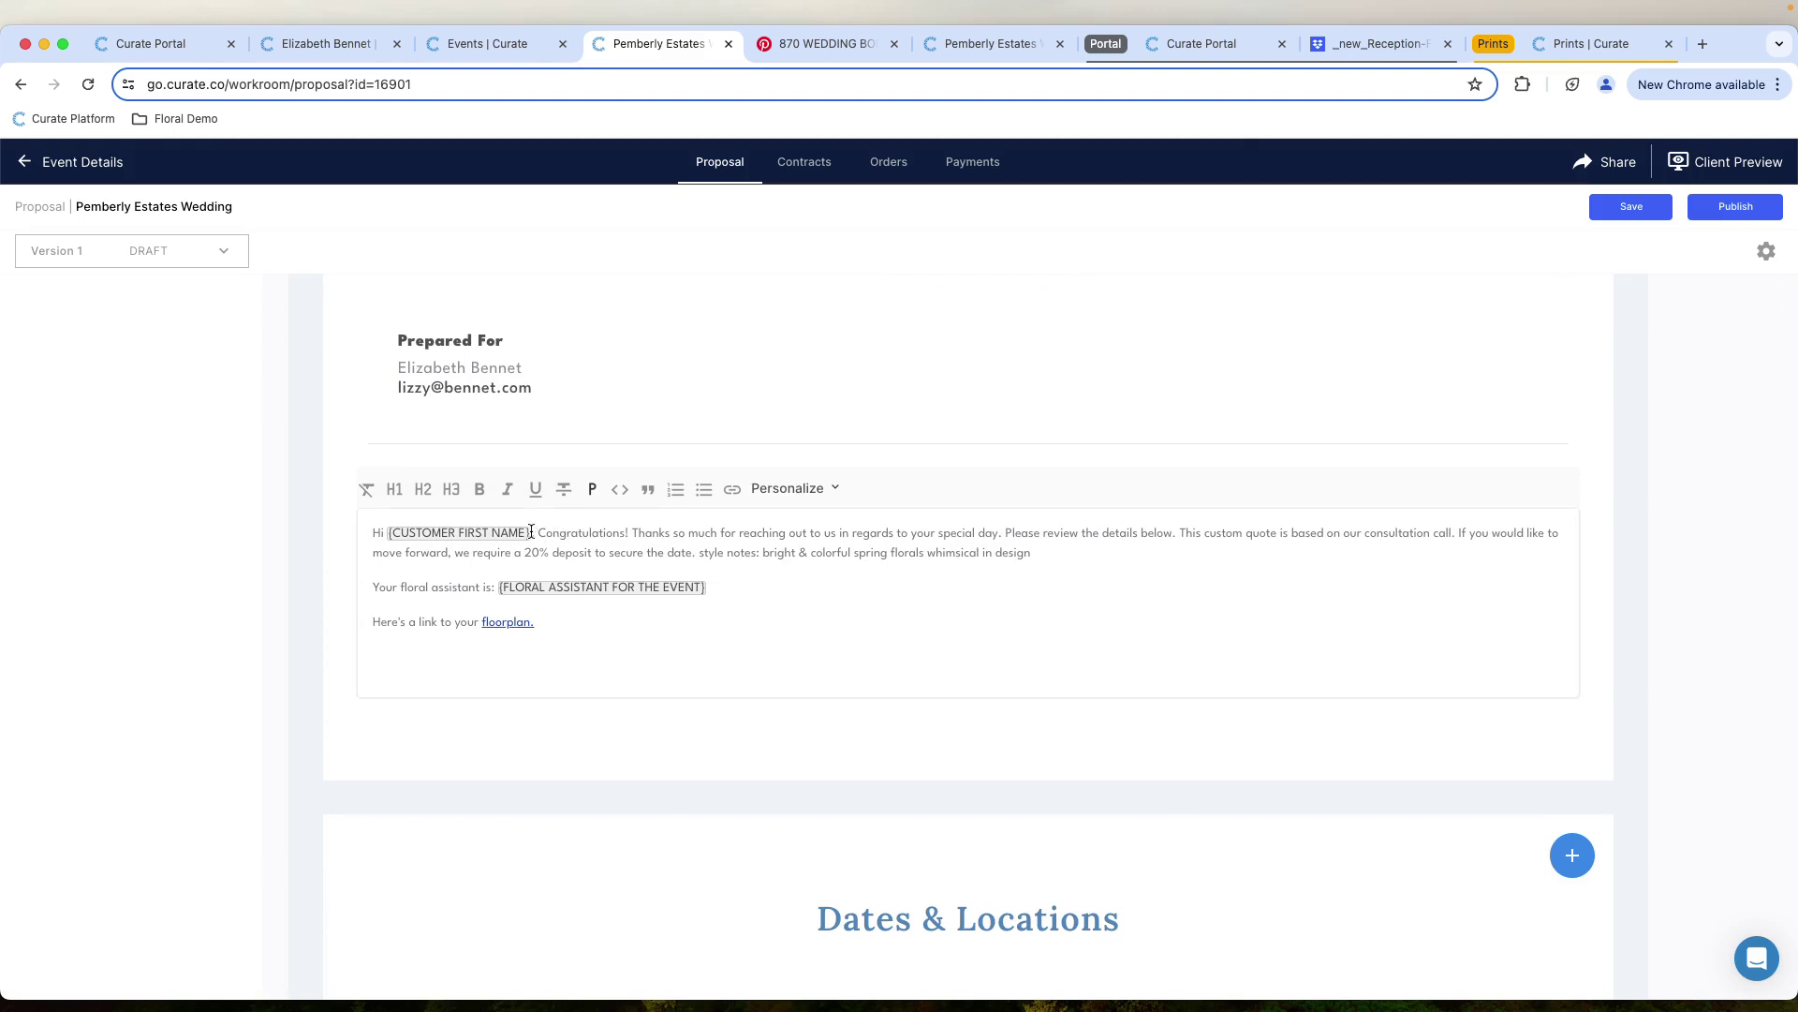
drag(531, 532, 943, 574)
click(943, 579)
drag(379, 530, 551, 534)
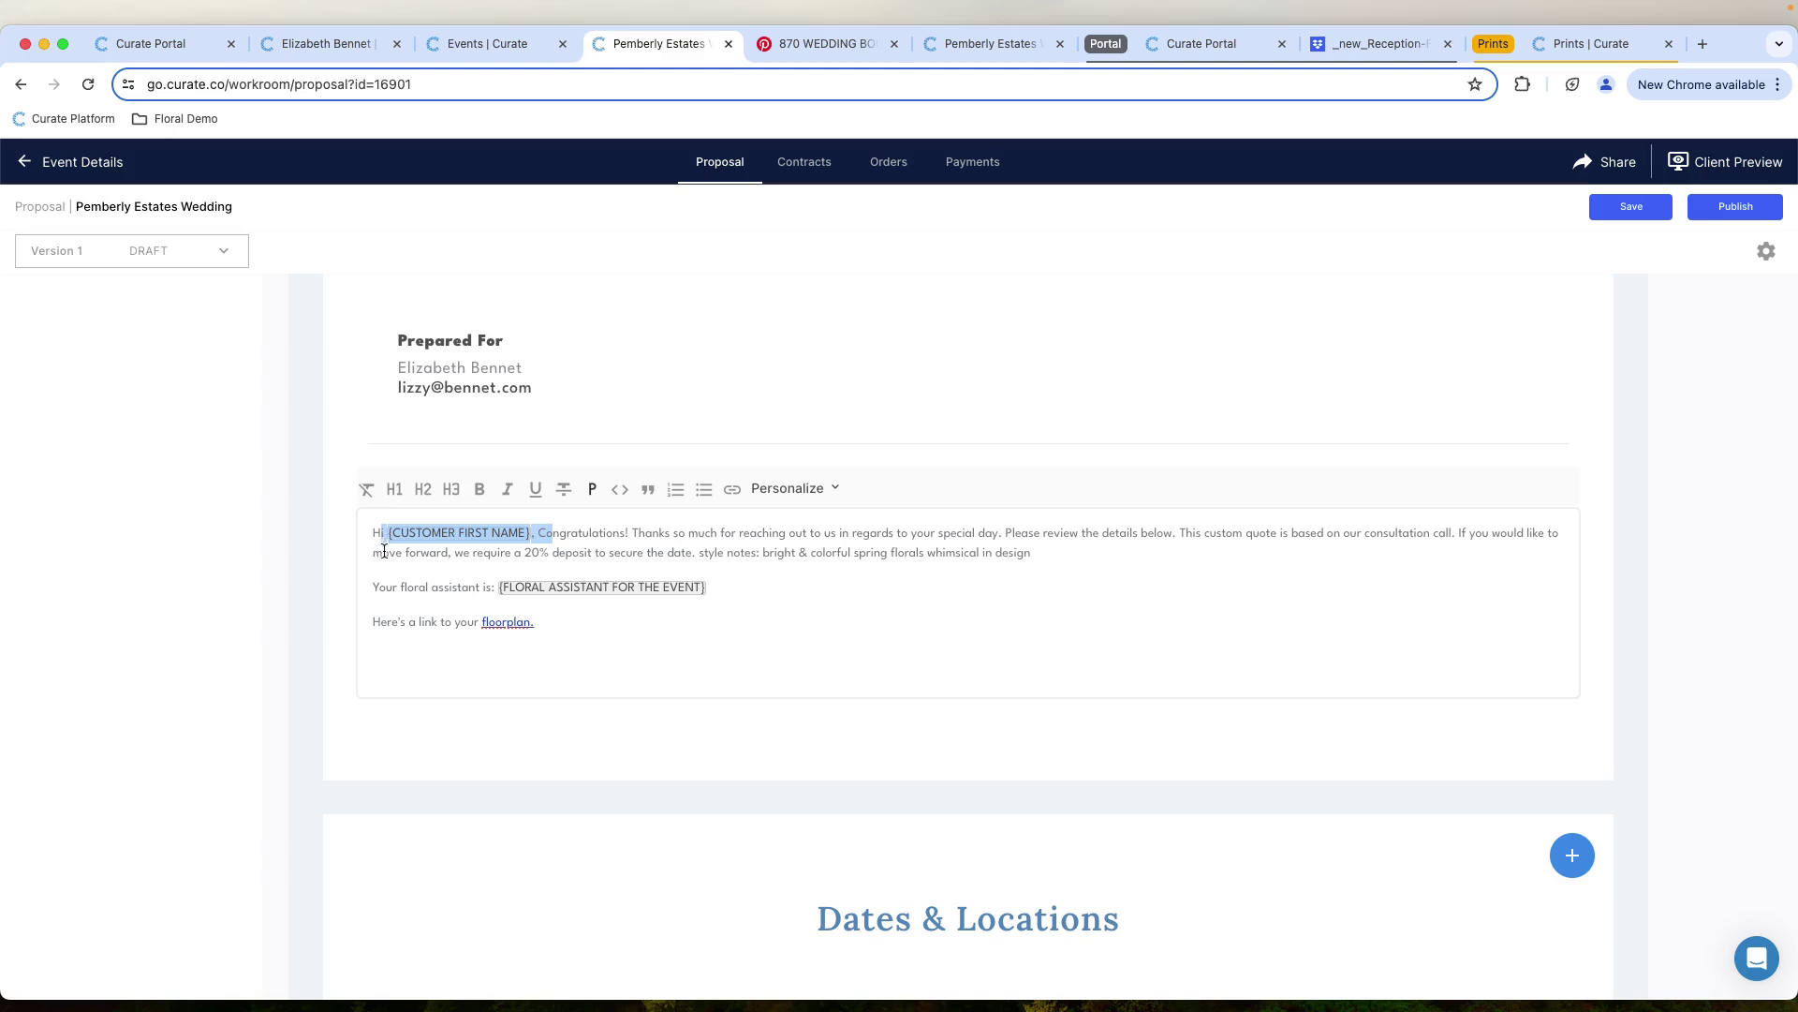
click(443, 576)
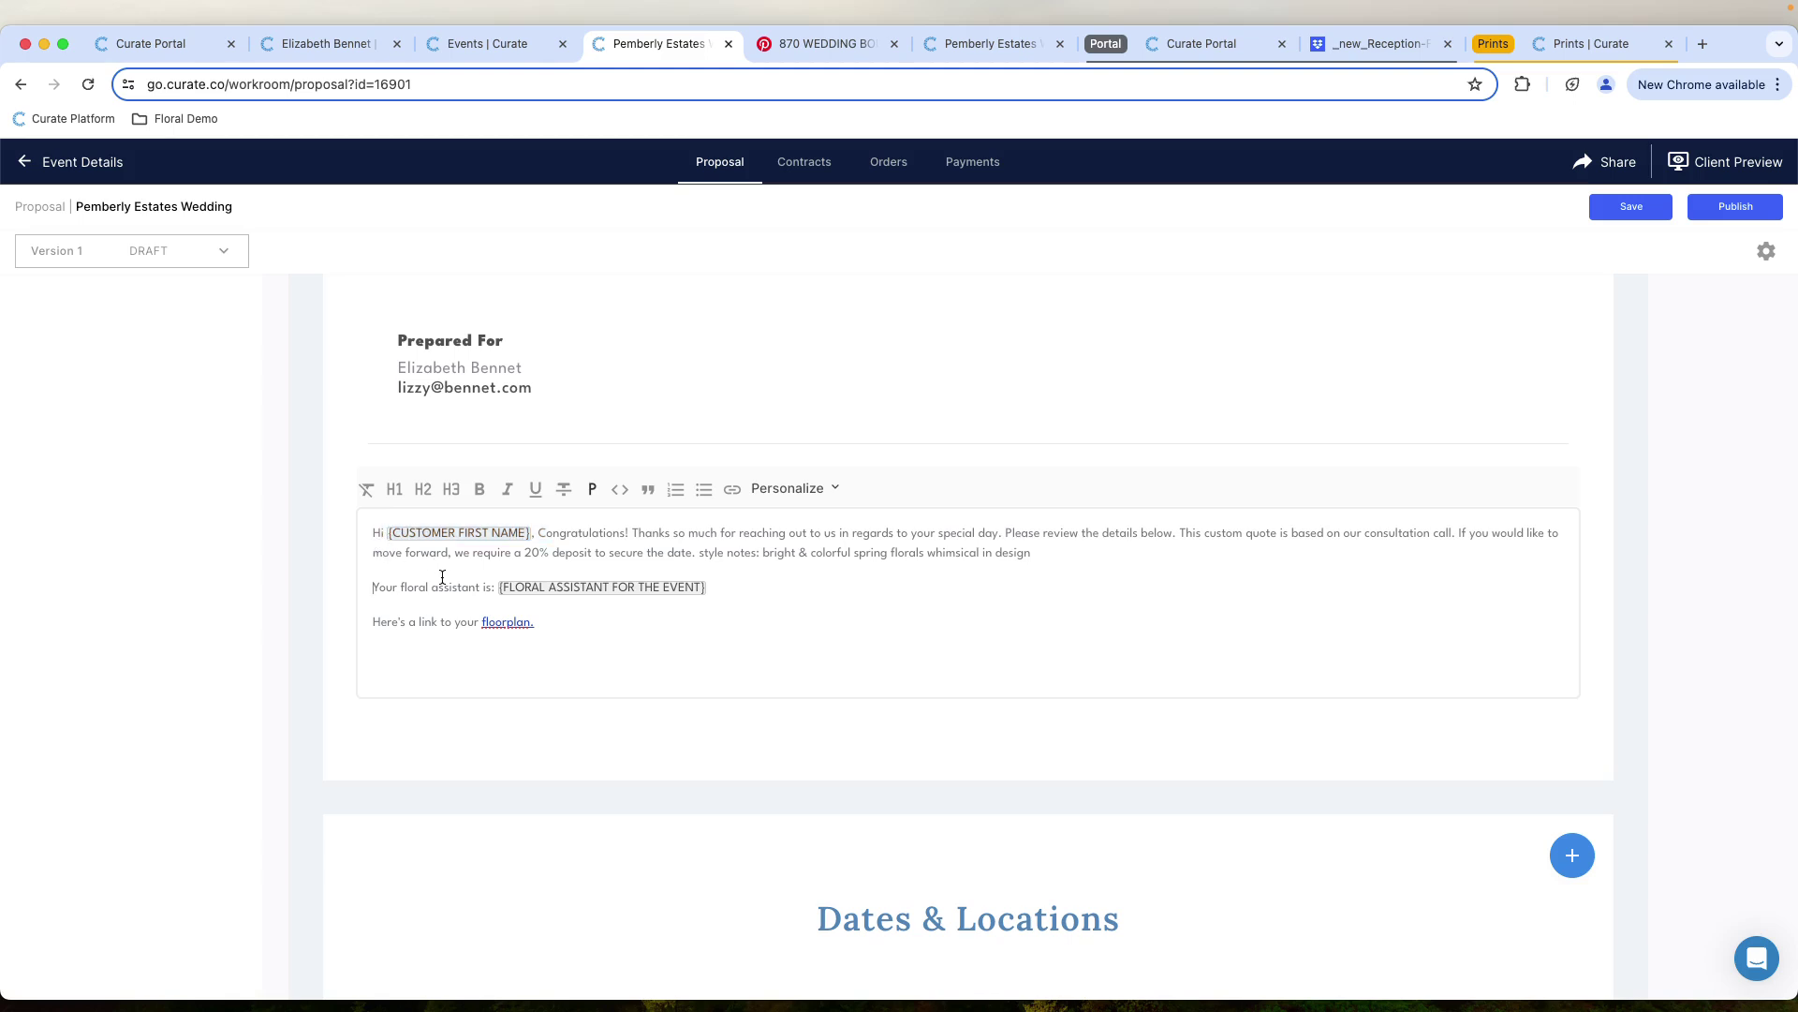
click(507, 622)
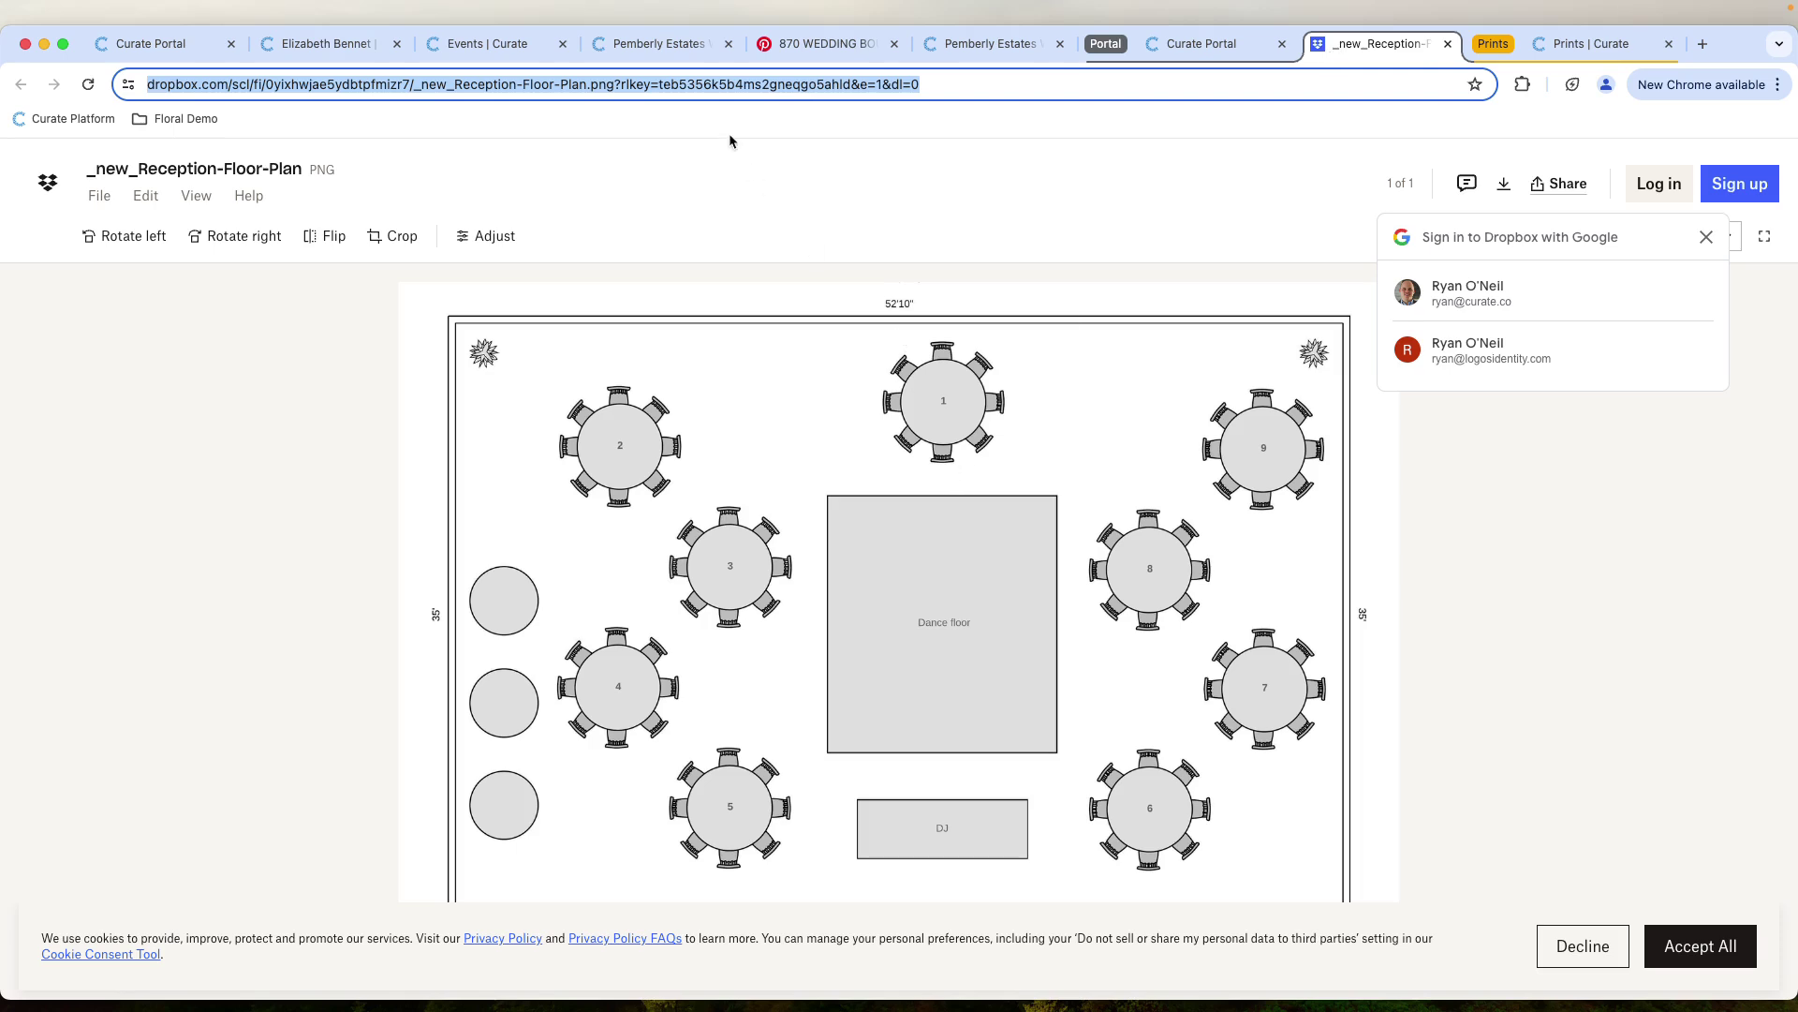
Return to the Pemberly Estates proposal and scroll to Proposal Details showing the $400.00 Bridal Bouquet
click(640, 43)
scroll(495, 643, down, 5)
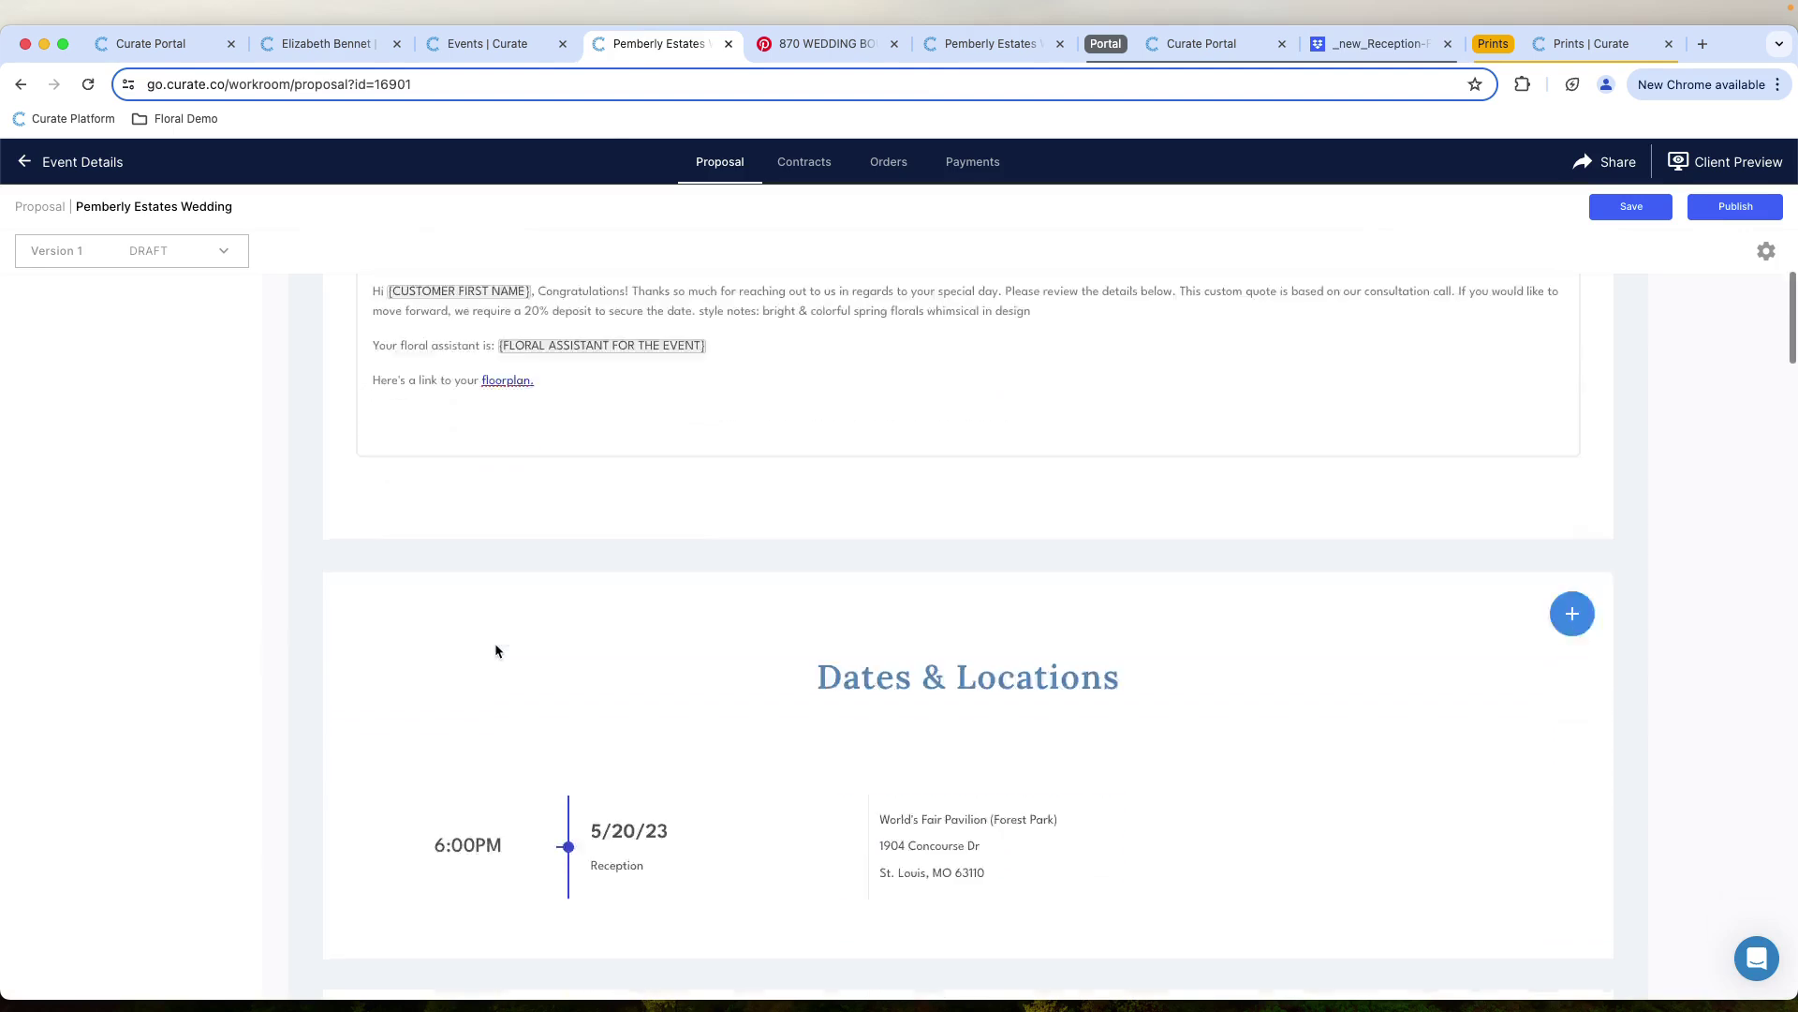
scroll(1129, 436, up, 1)
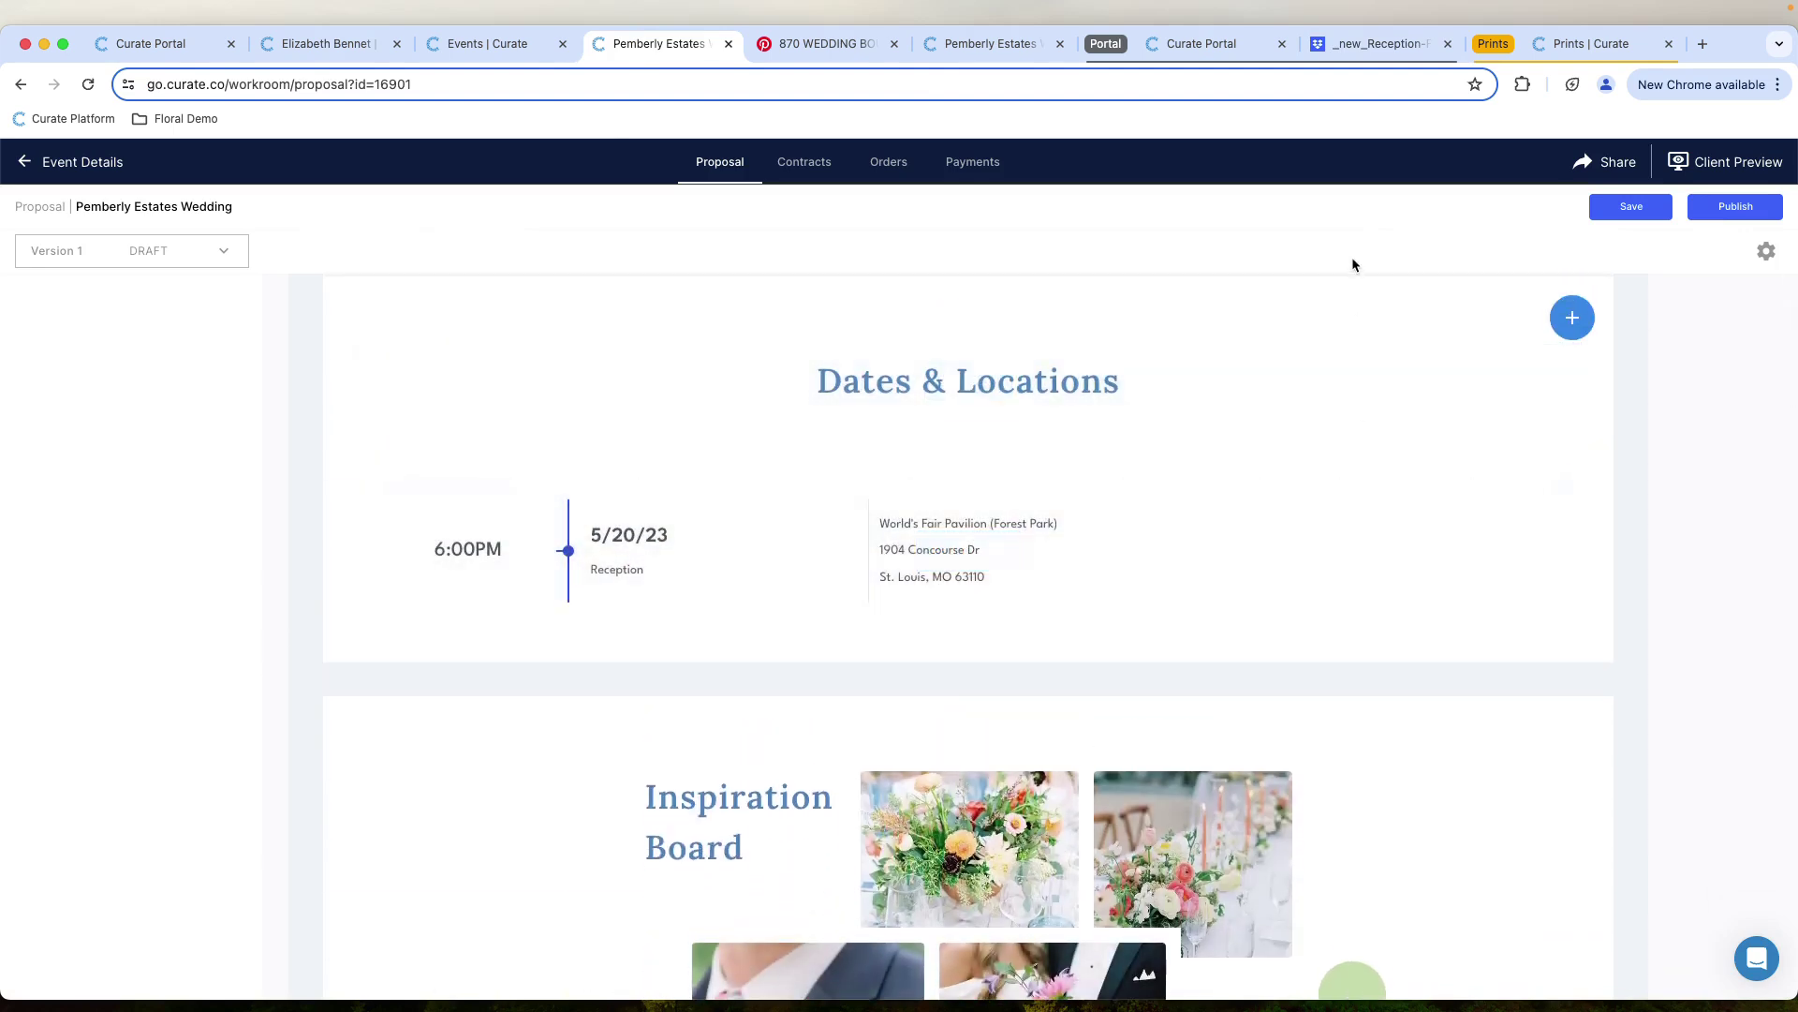
scroll(1192, 620, down, 5)
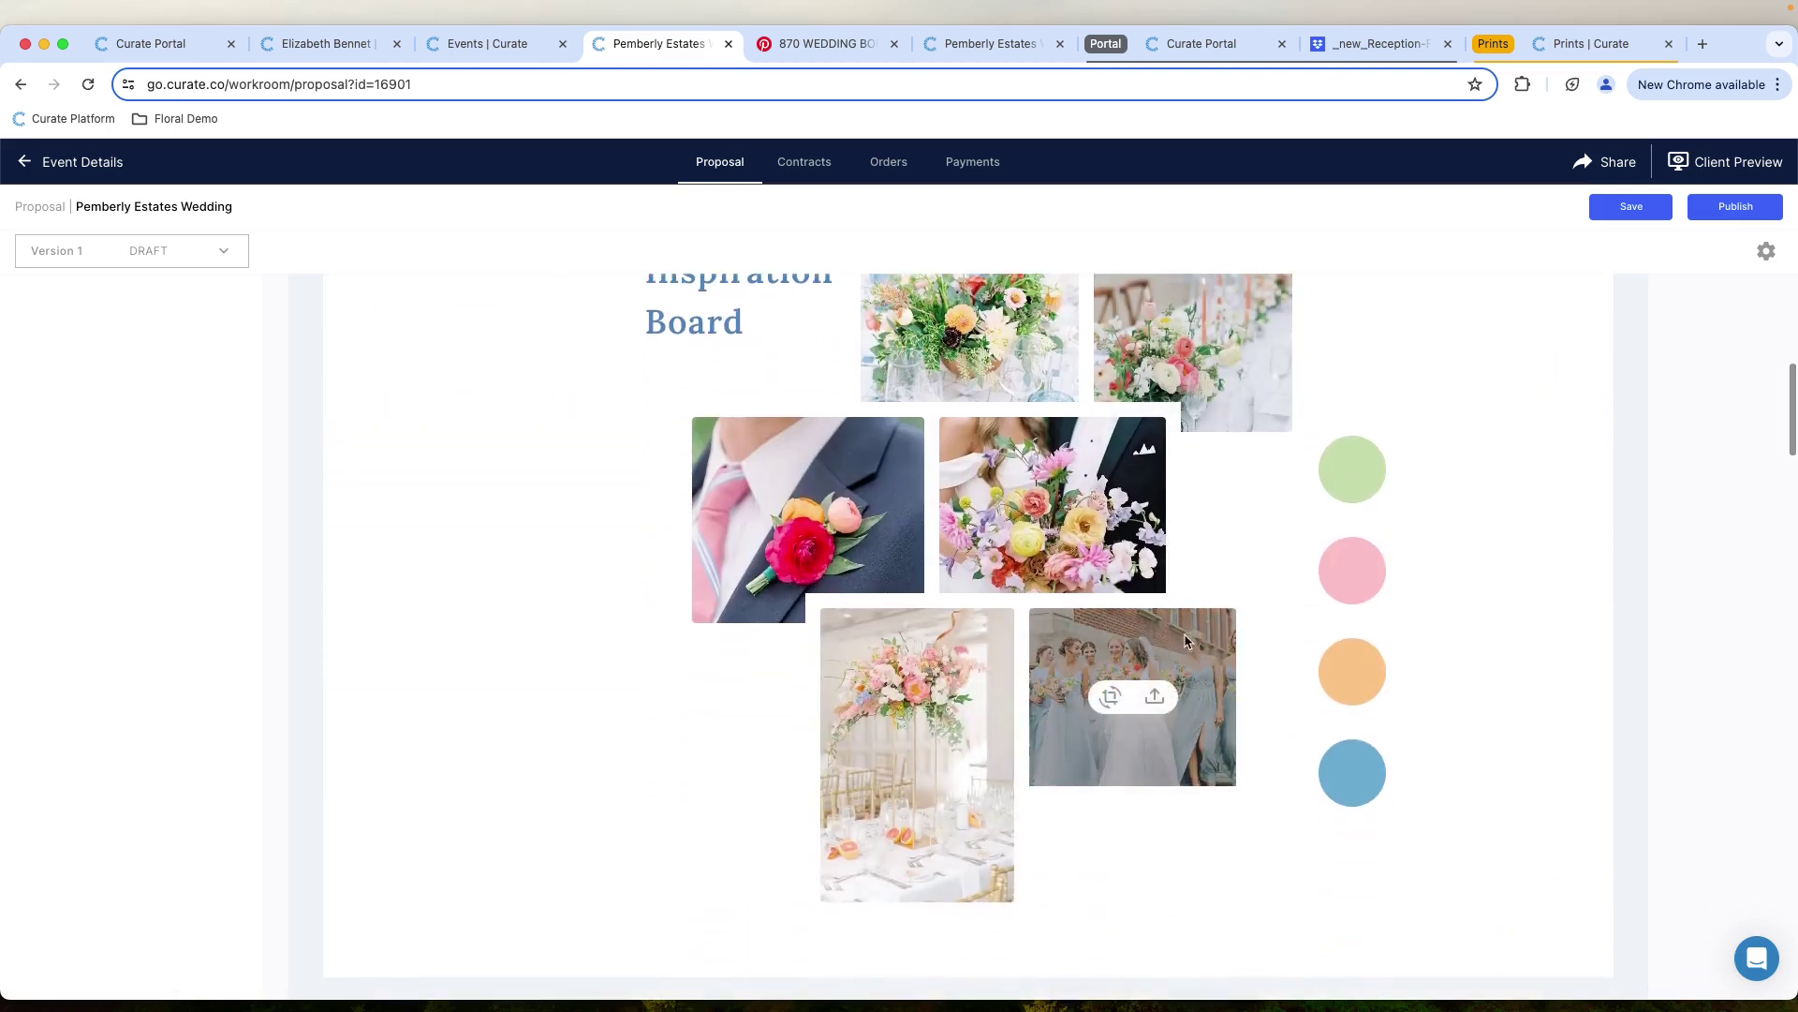
scroll(1188, 642, up, 1)
scroll(1185, 572, down, 8)
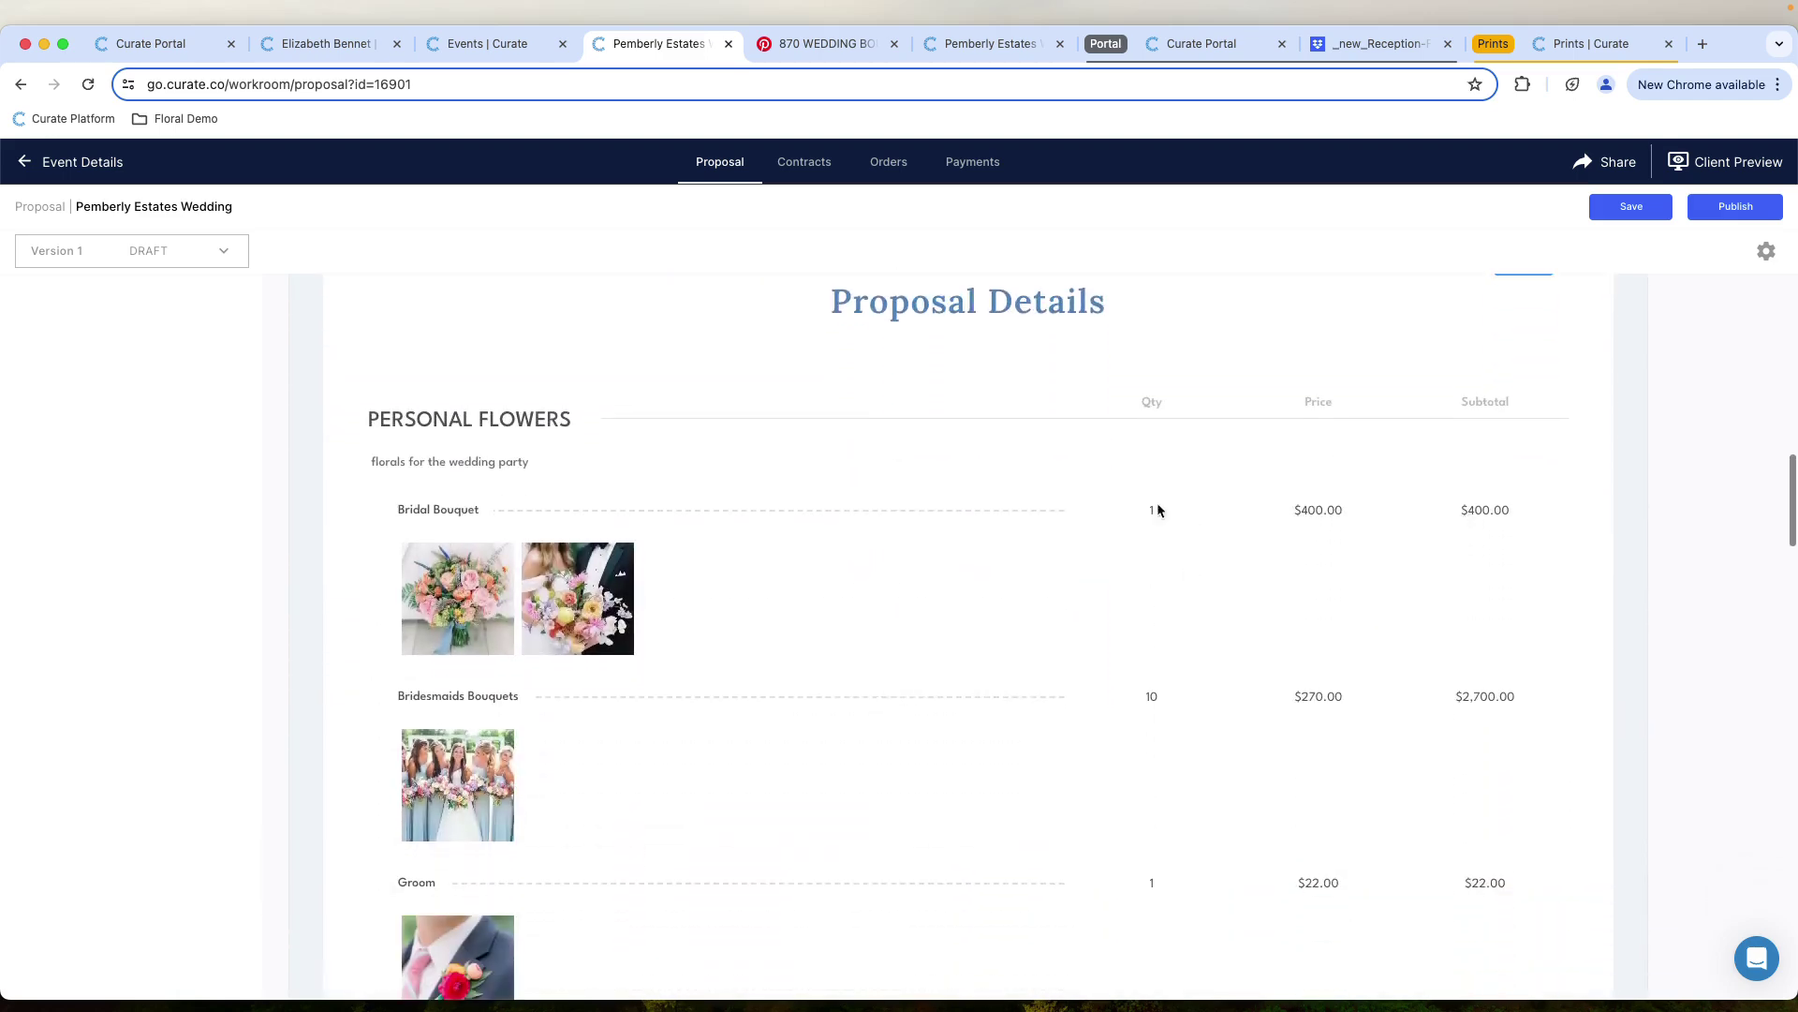
scroll(1032, 582, down, 2)
scroll(1032, 643, up, 1)
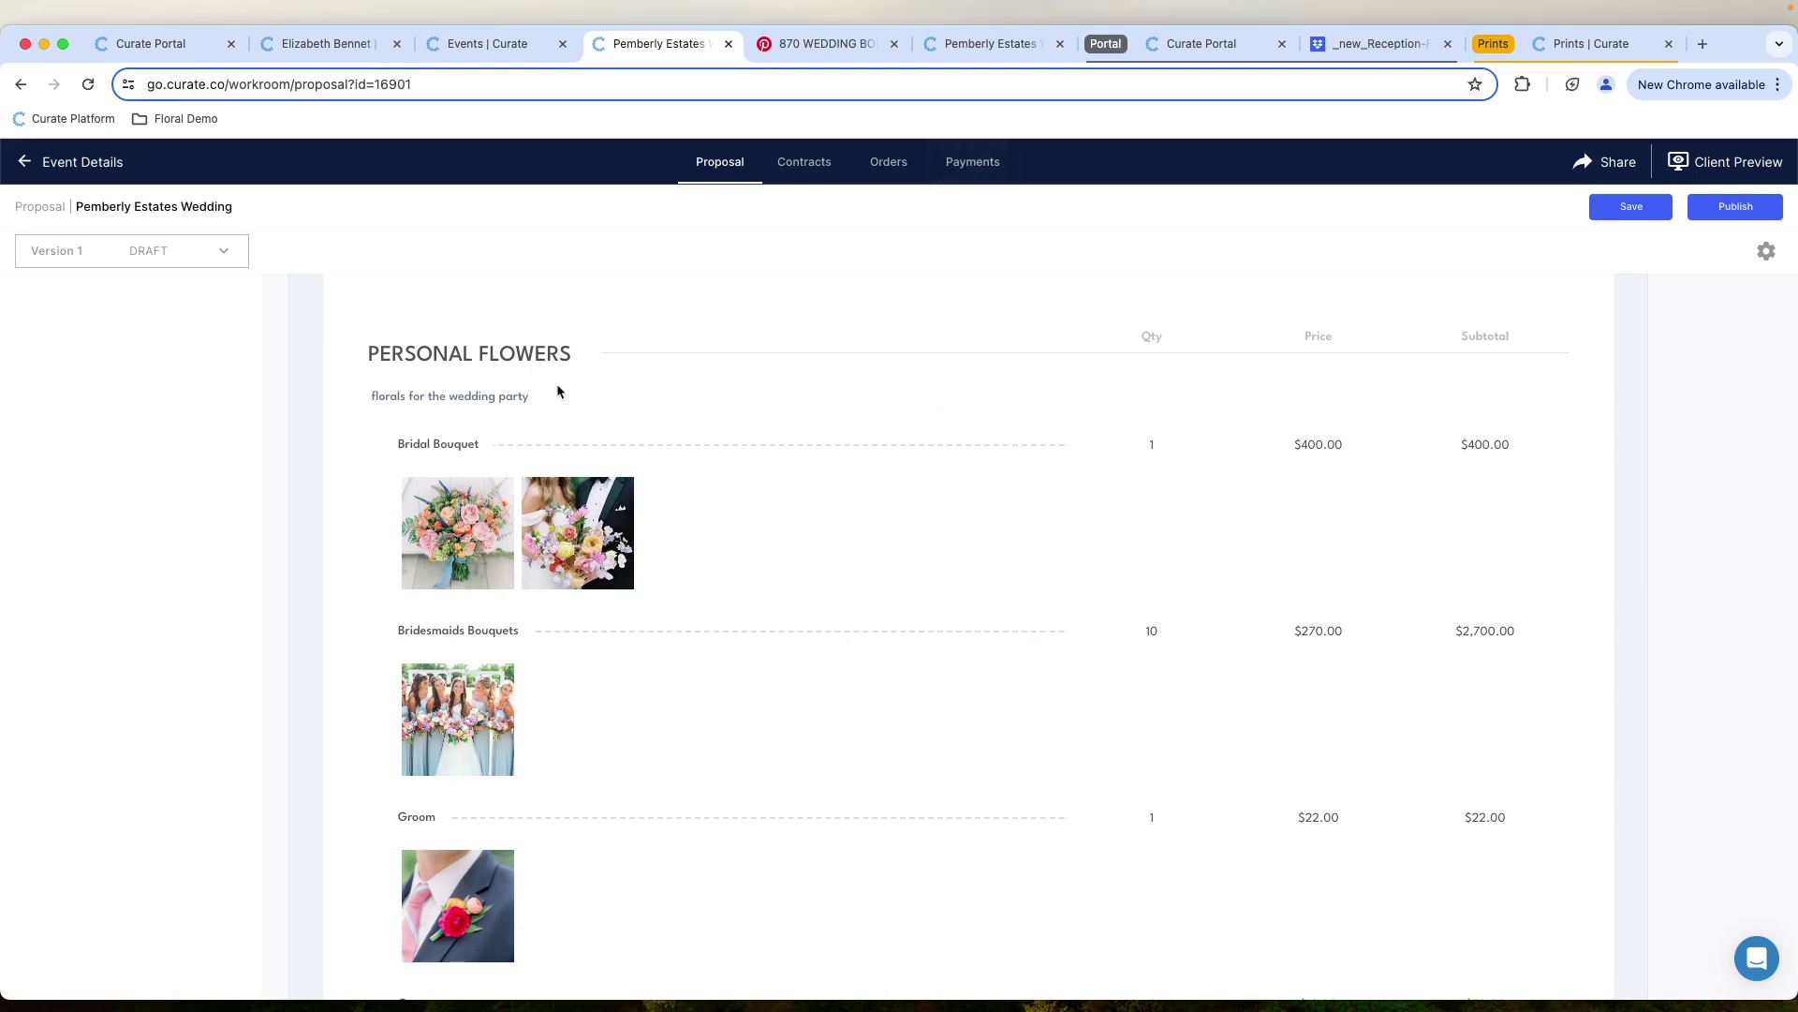
Open the event's orders and expand the Bridal Bouquet recipe
click(992, 55)
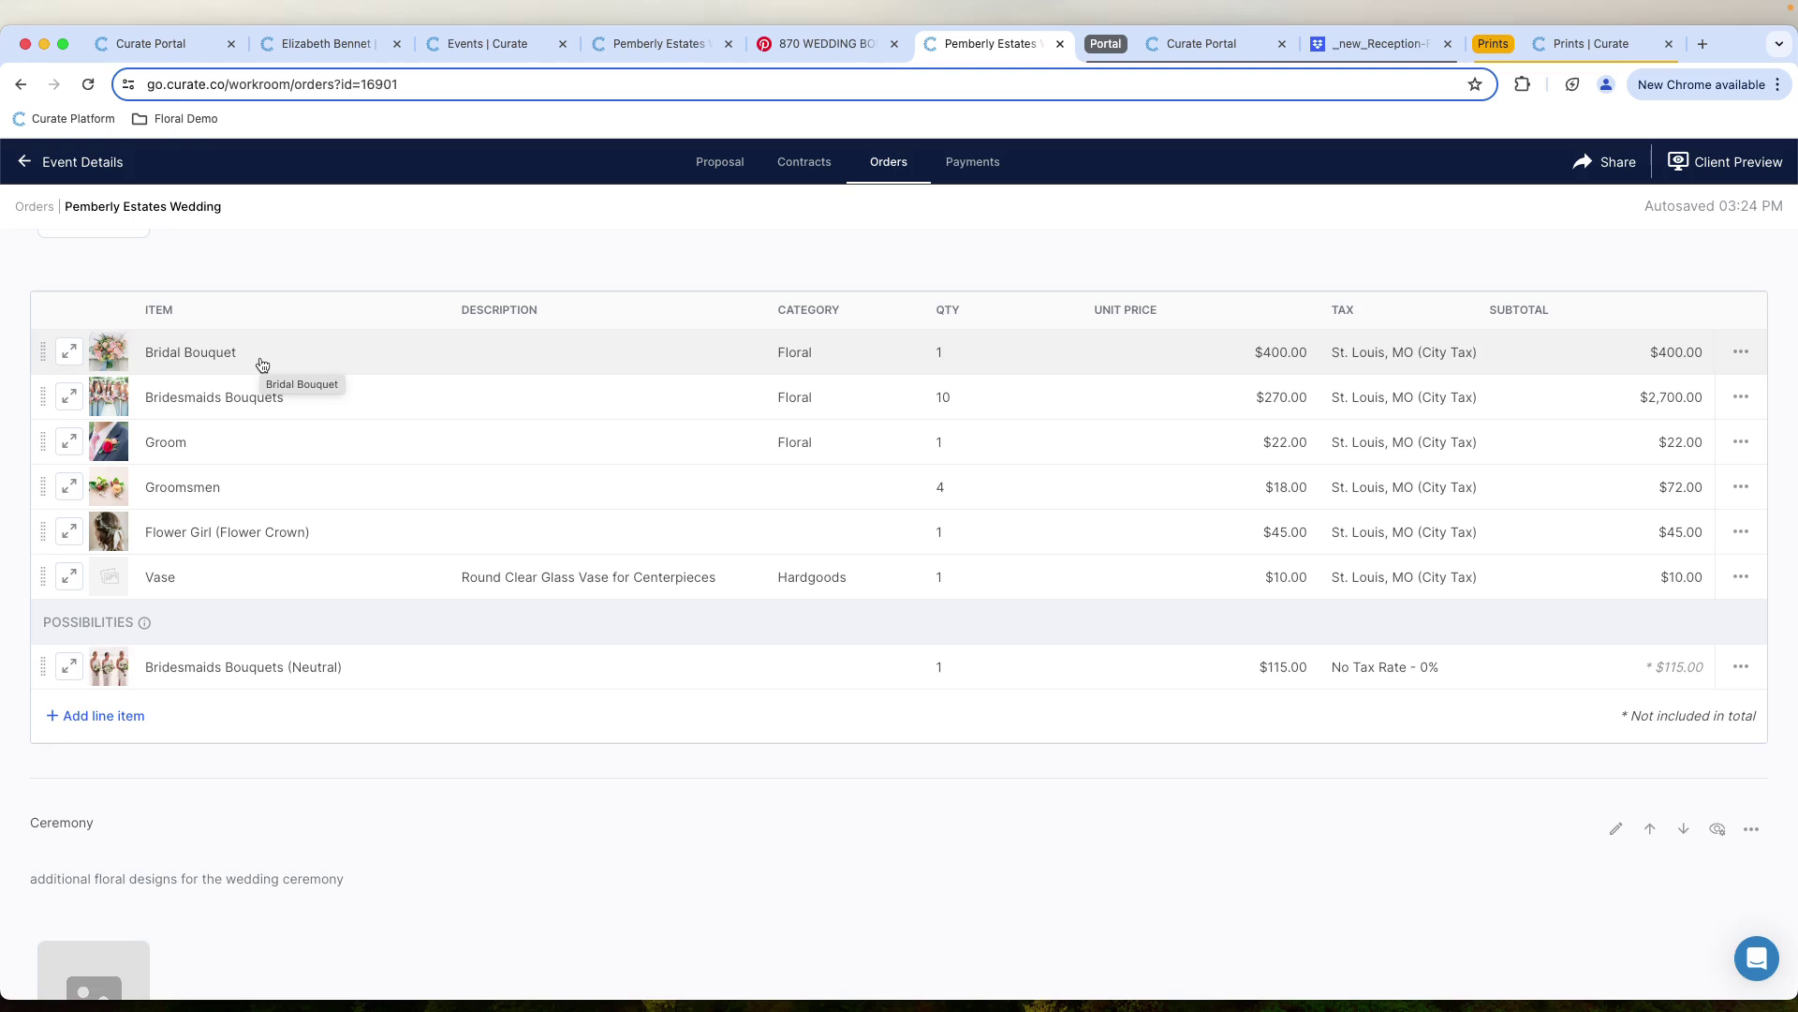
click(70, 359)
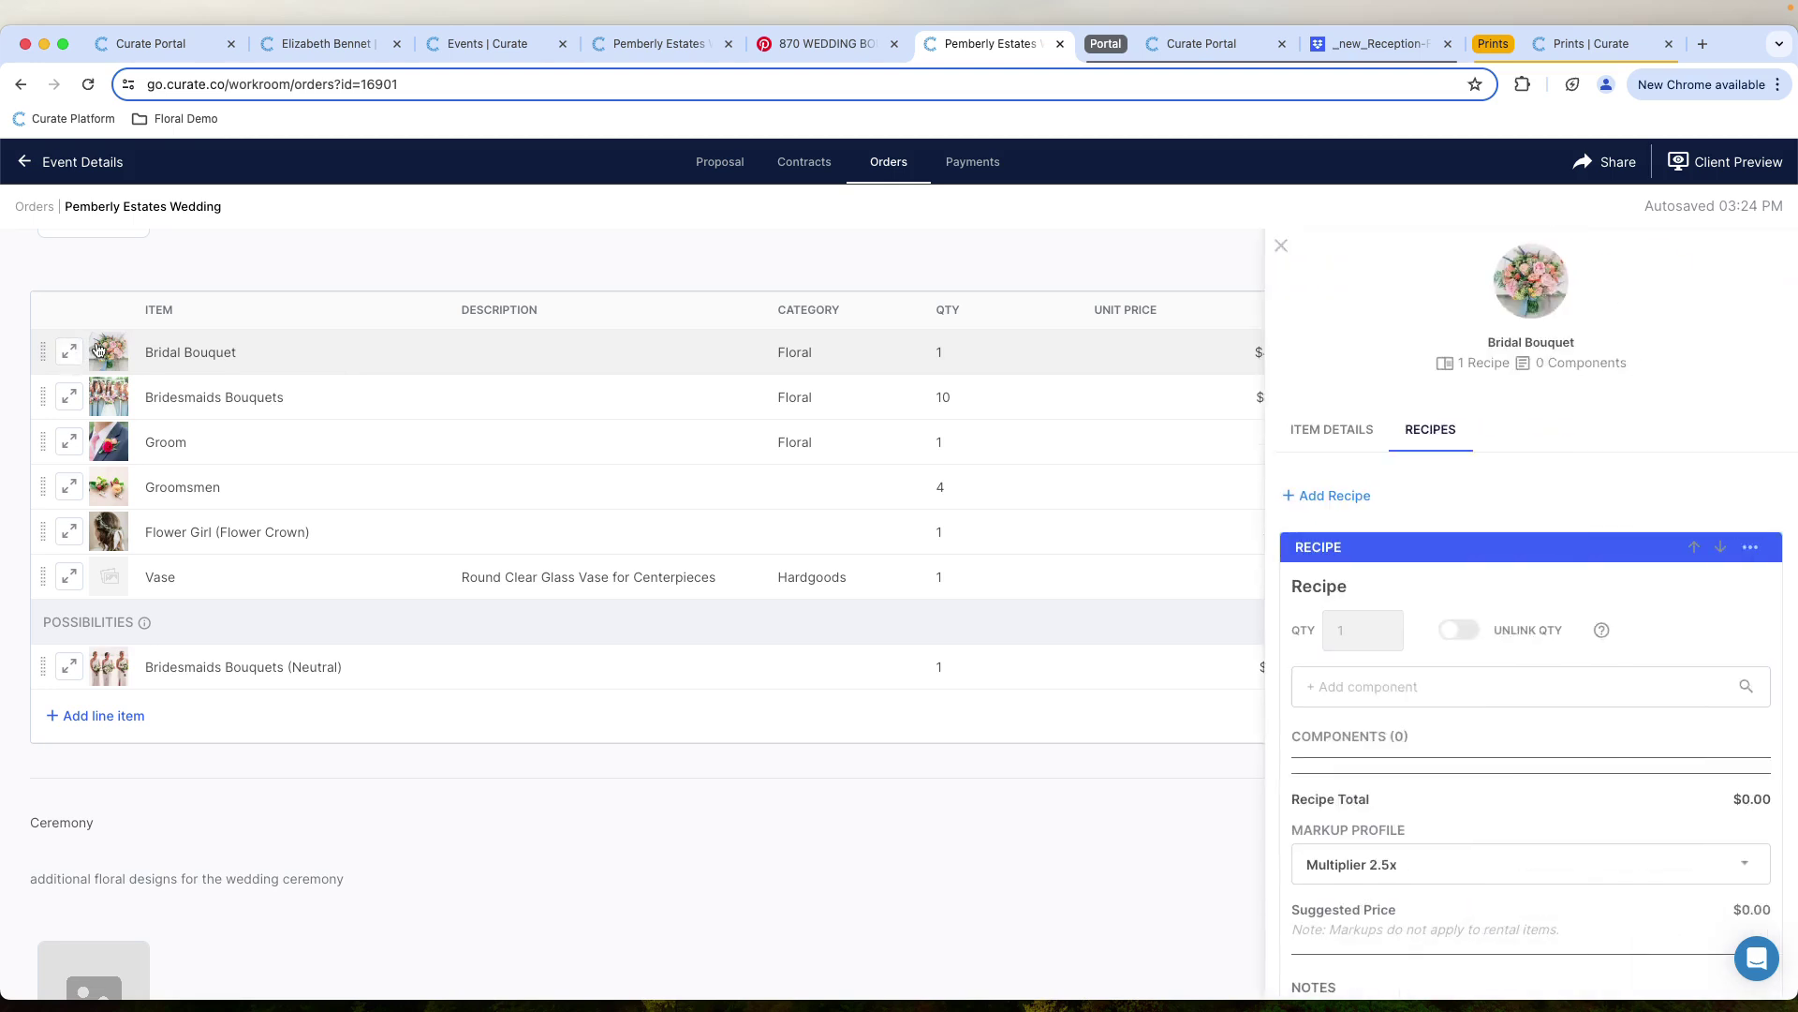
scroll(1517, 696, down, 1)
Add Hydrangea (Ivory White) to the Bridal Bouquet recipe with quantity 5
click(1489, 626)
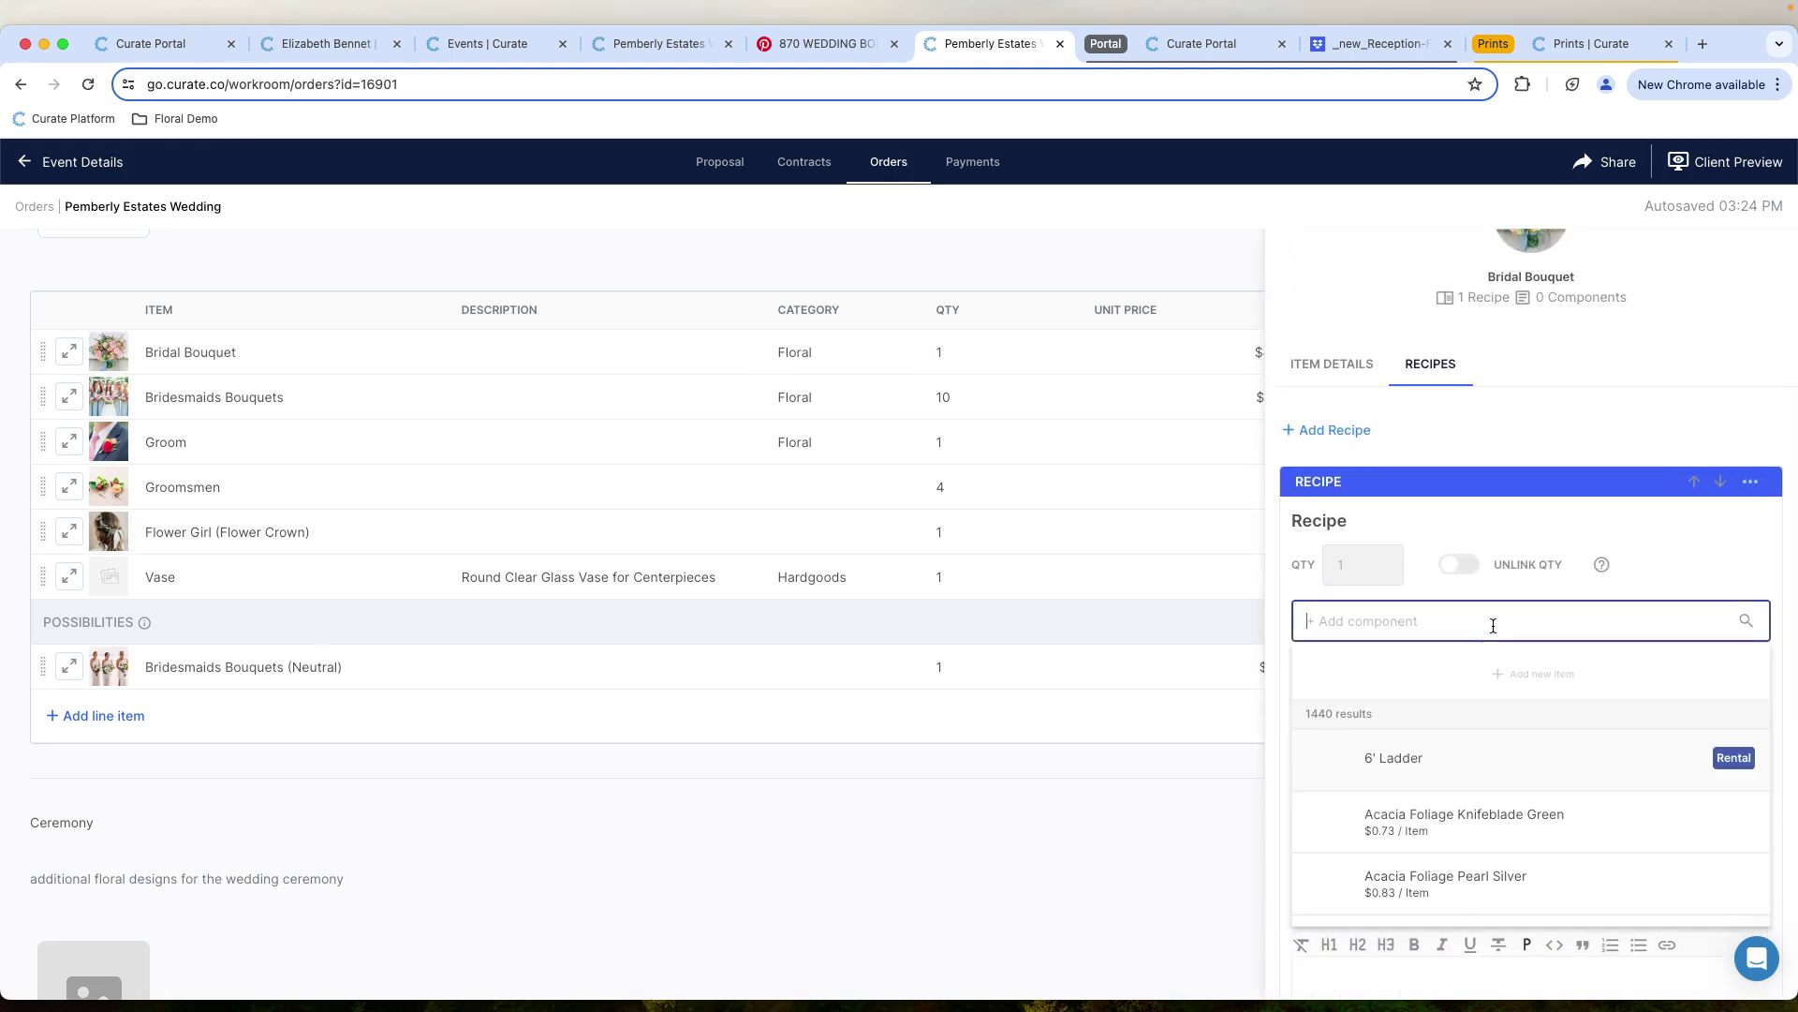
text(hydr)
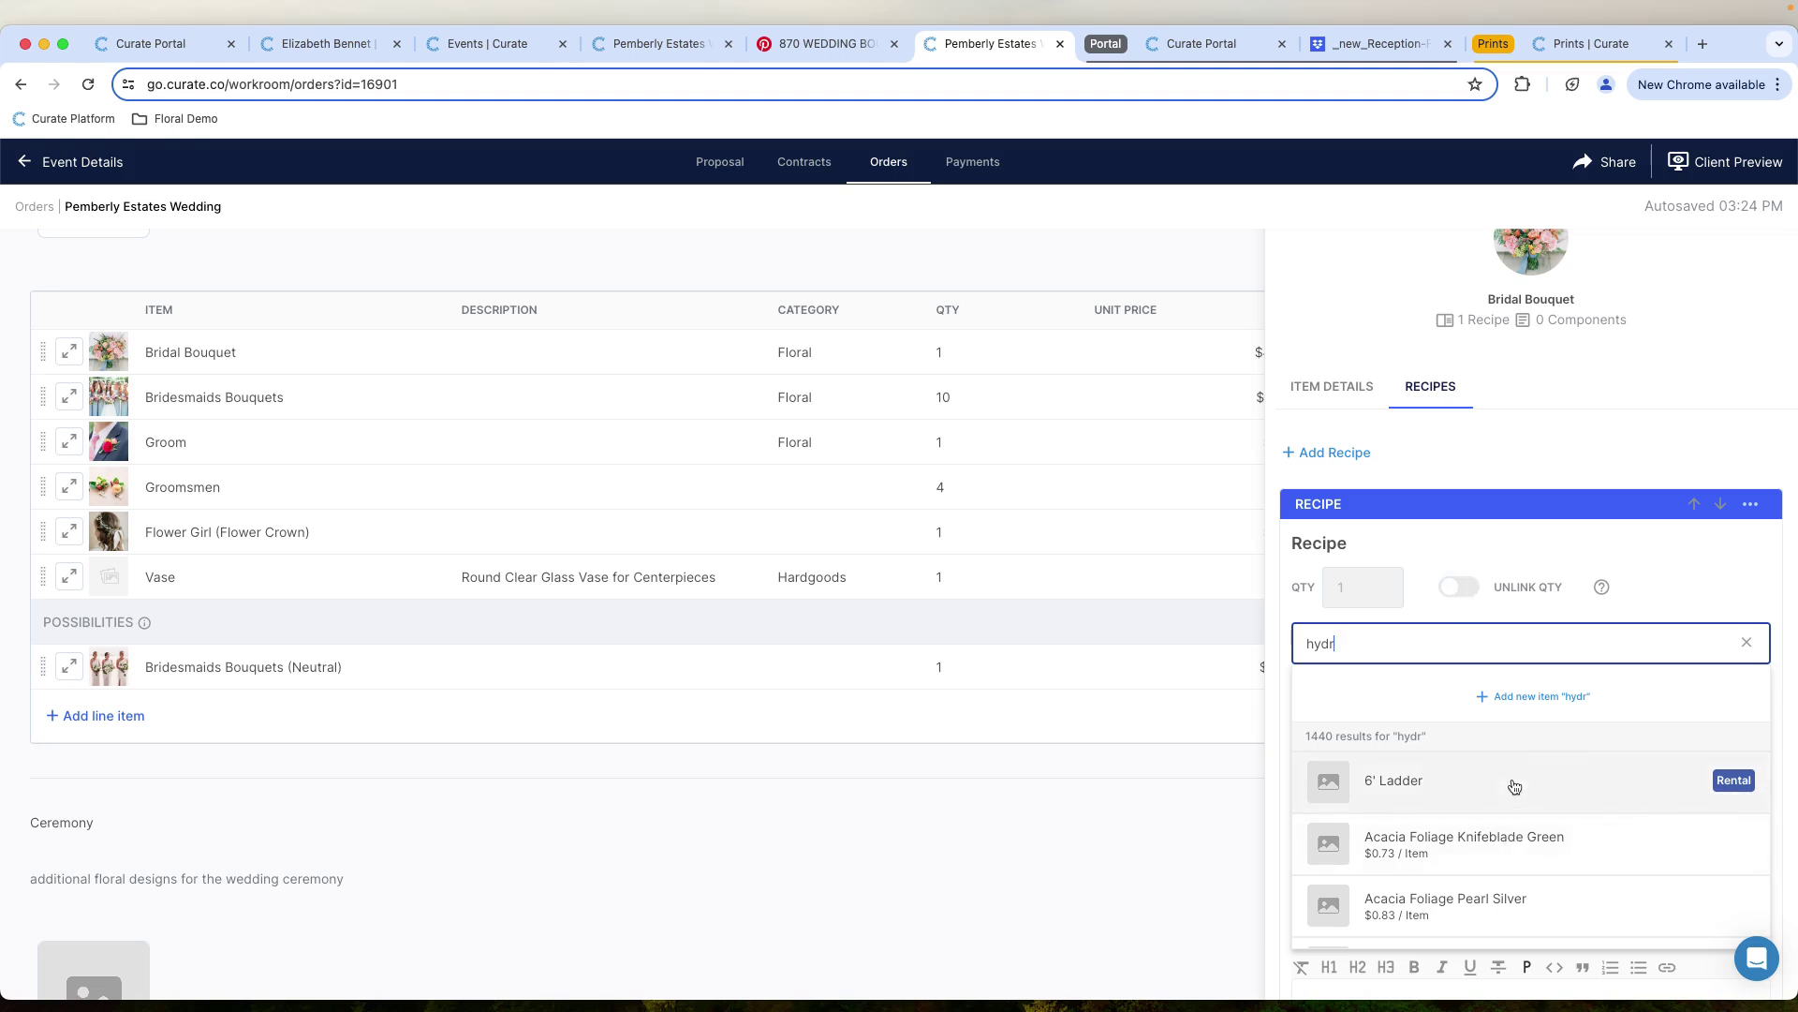
text(an)
scroll(1478, 768, down, 3)
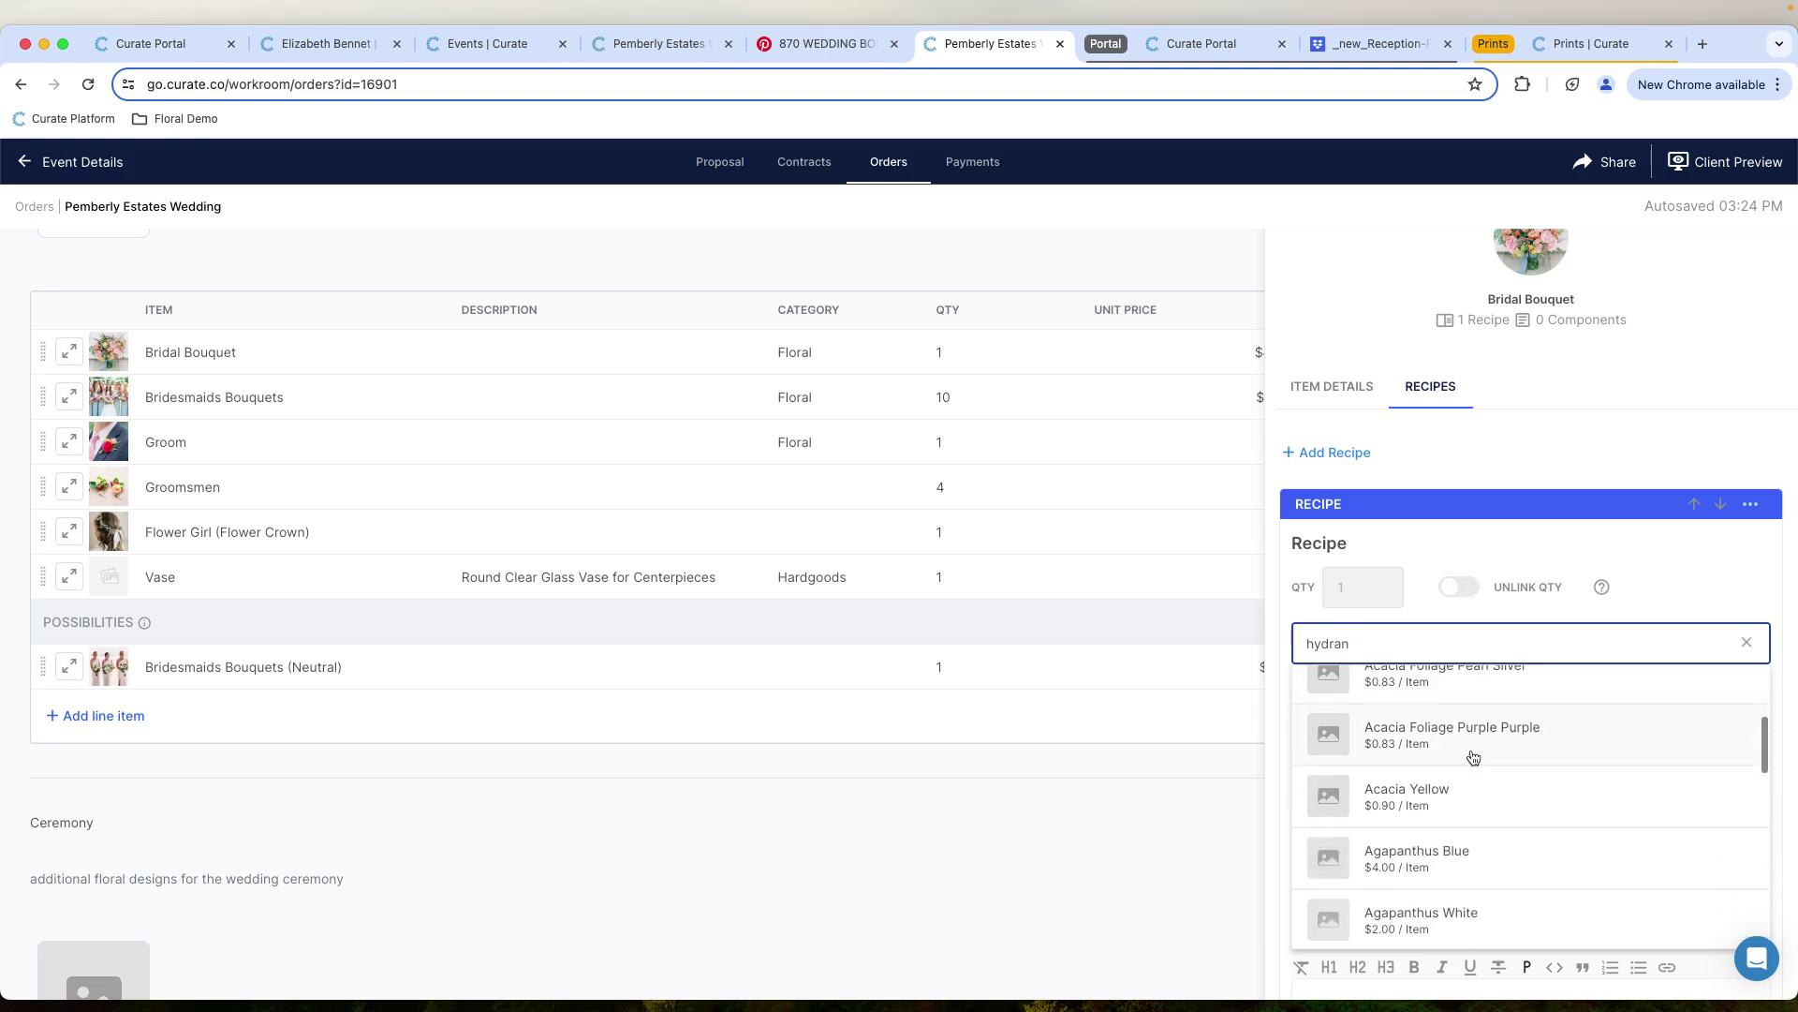
scroll(1478, 768, up, 3)
key(BackSpace)
key(BackSpace)
key(BackSpace)
key(BackSpace)
key(BackSpace)
key(BackSpace)
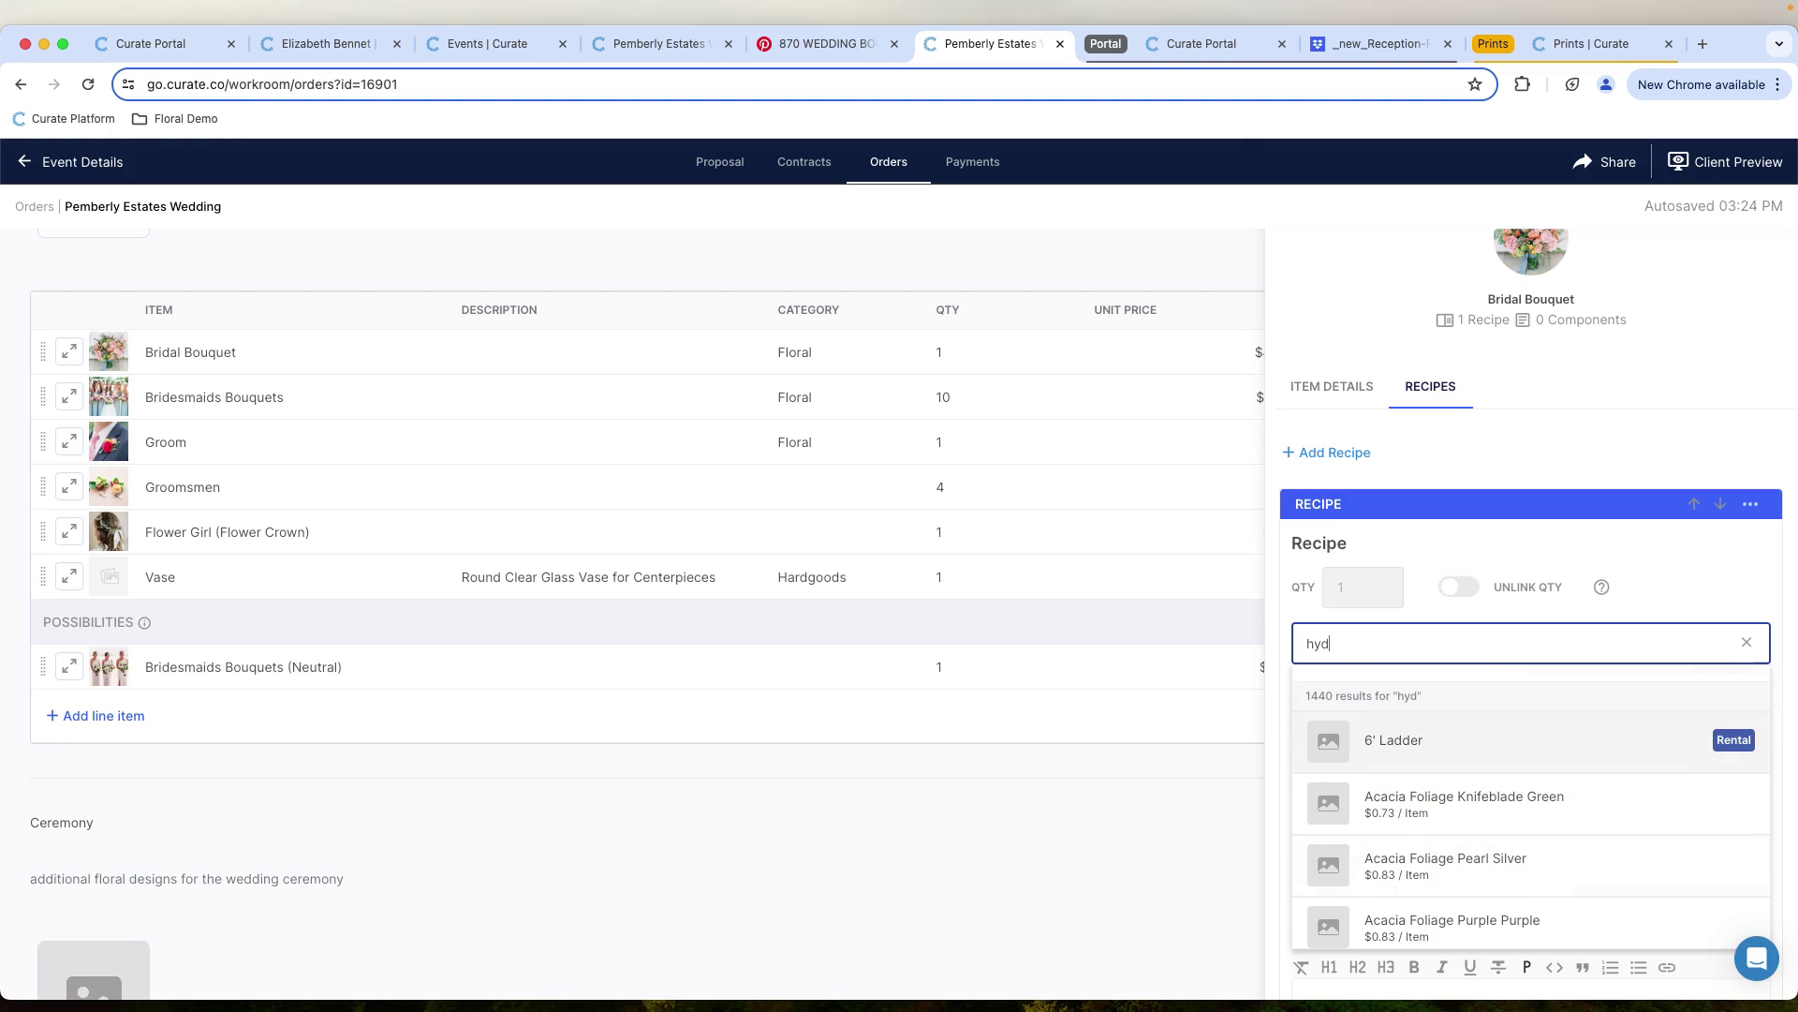
text(hydra)
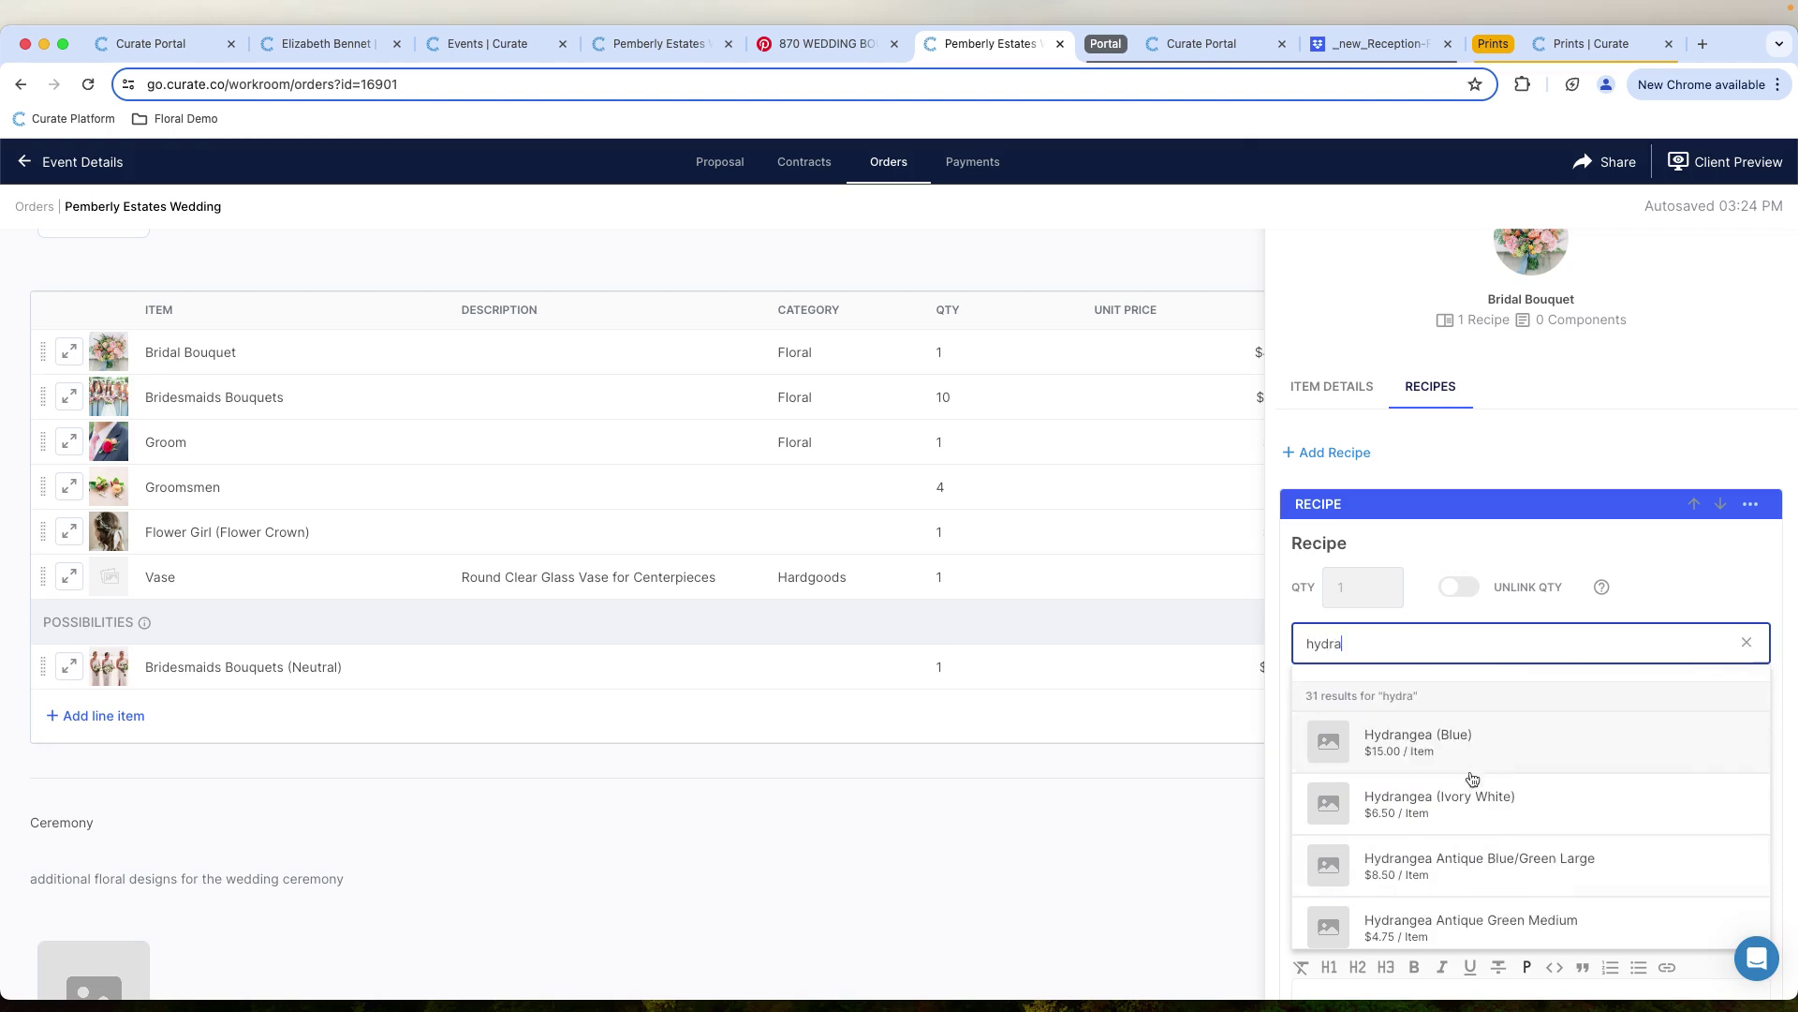
click(1476, 803)
scroll(1514, 709, down, 2)
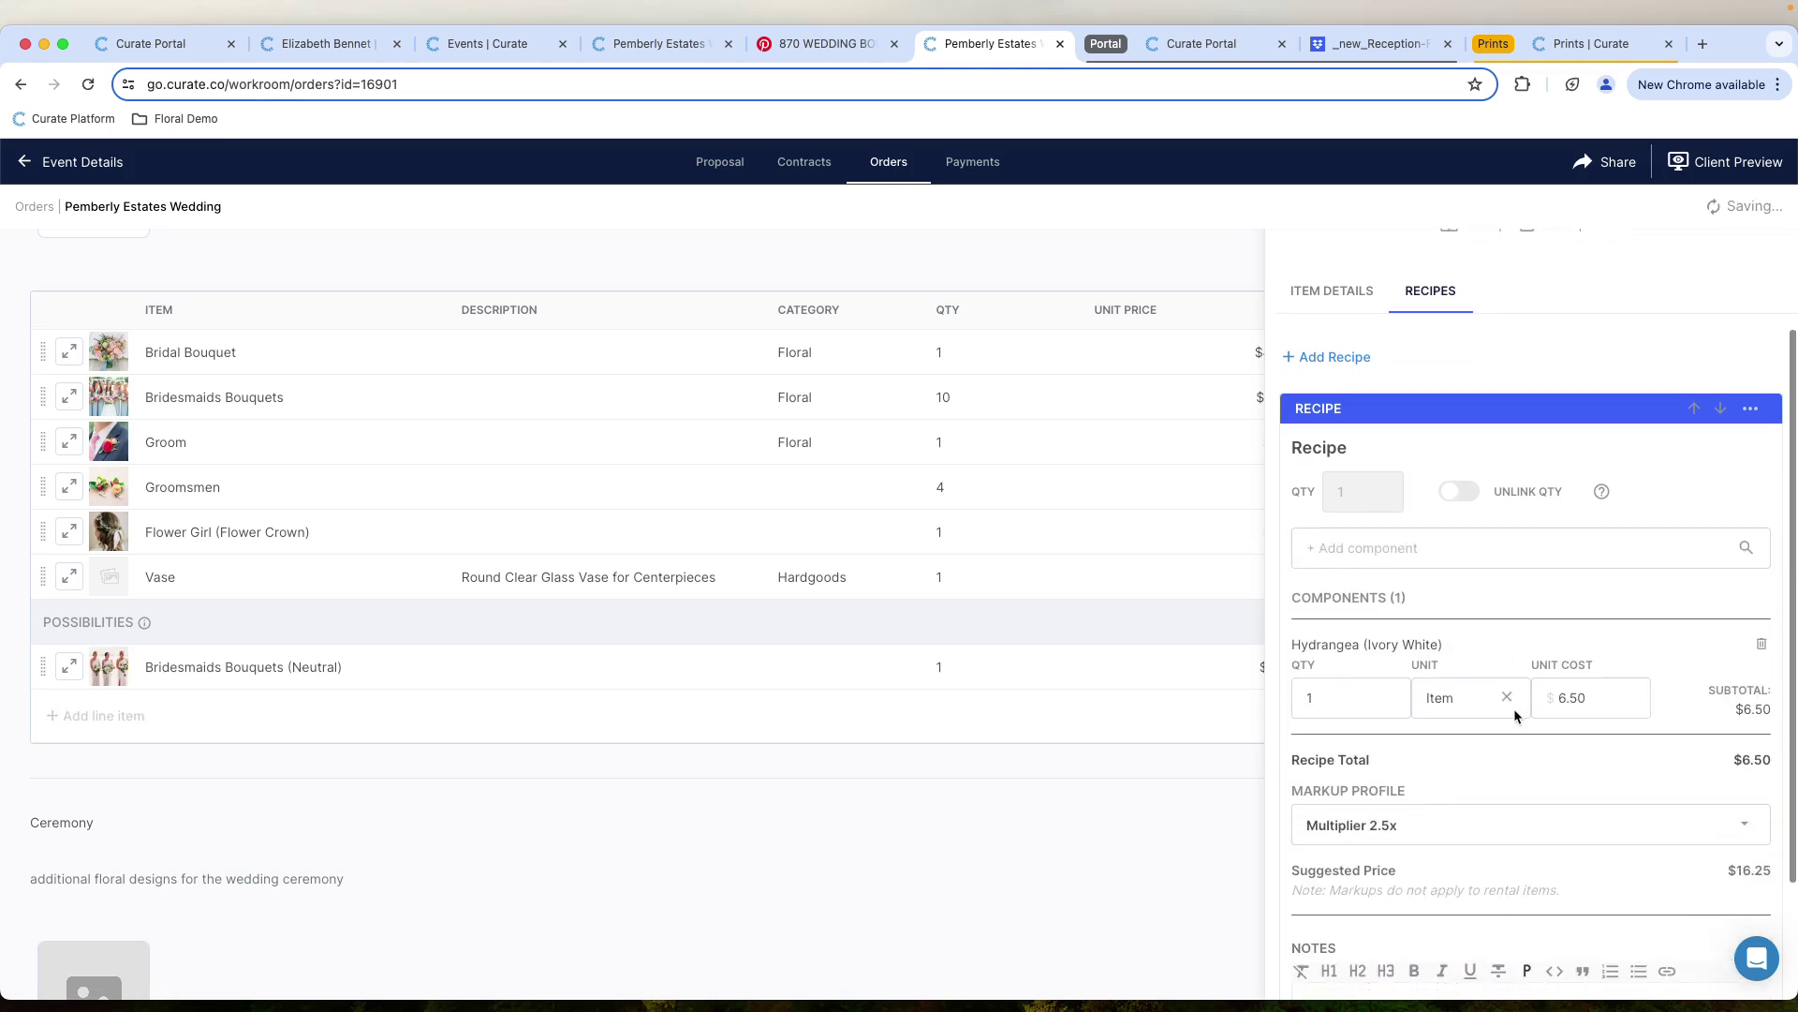
click(1343, 744)
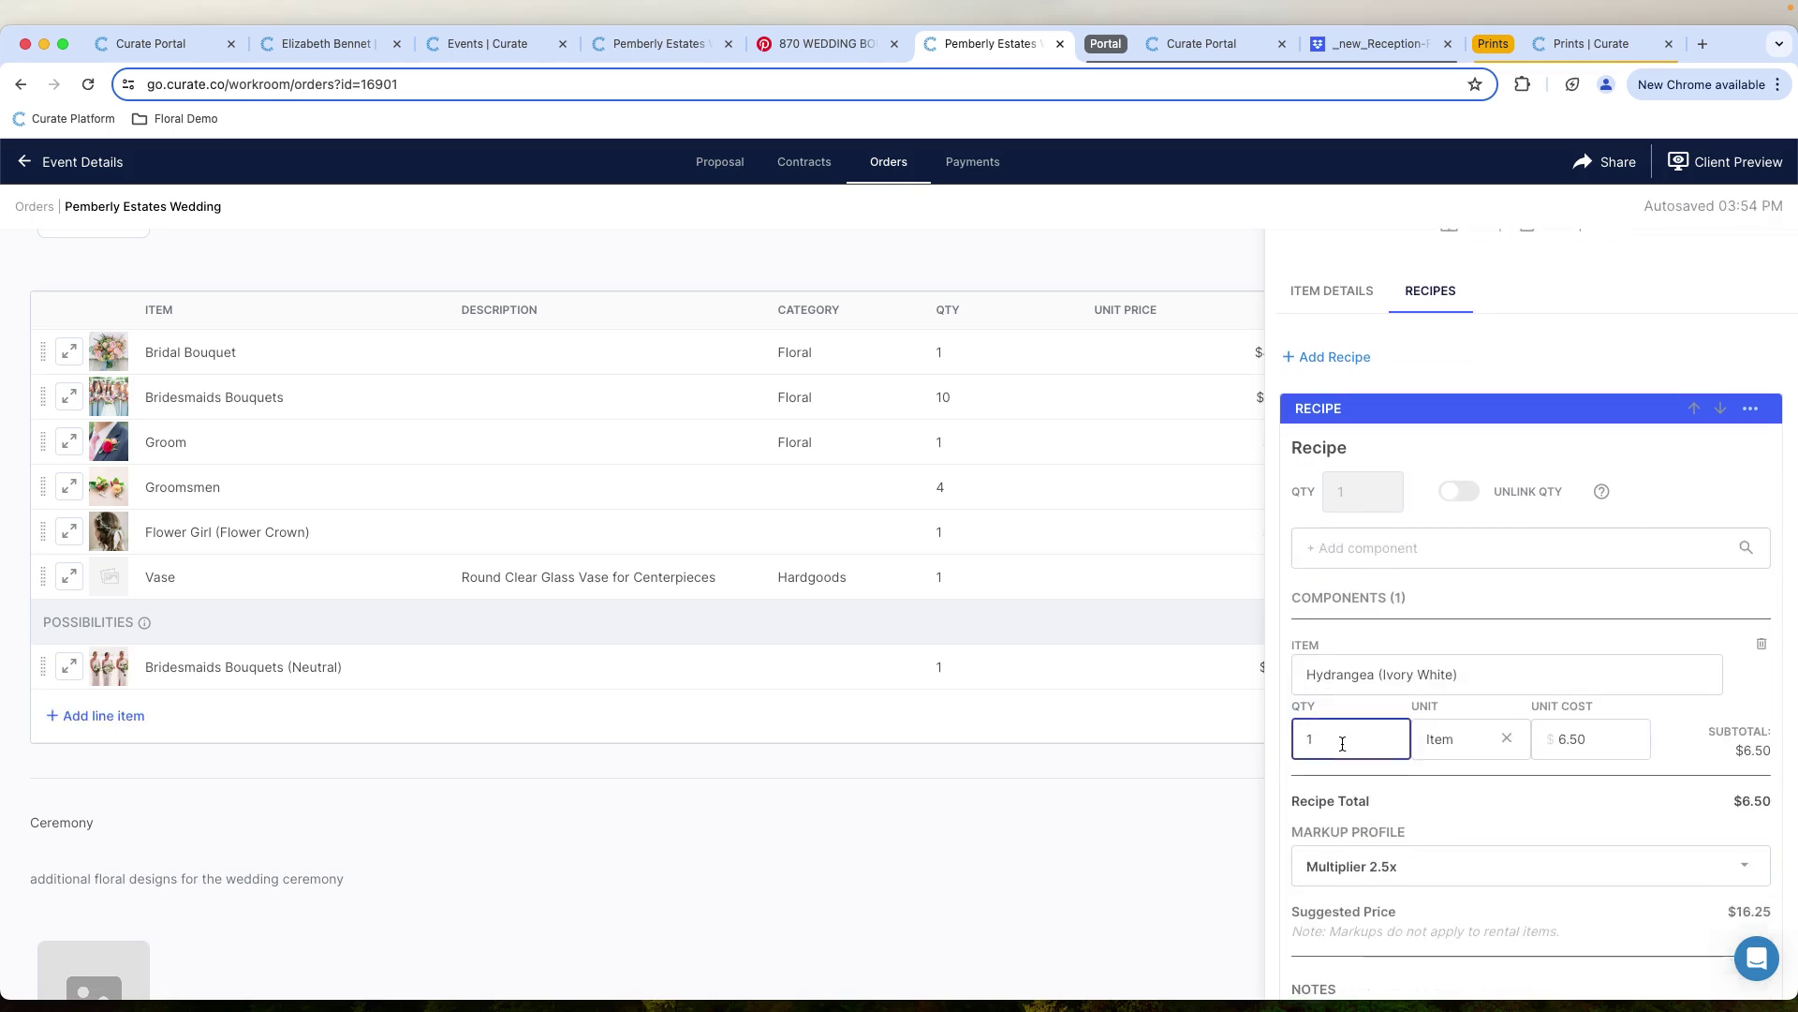
text(0)
key(BackSpace)
key(BackSpace)
text(5)
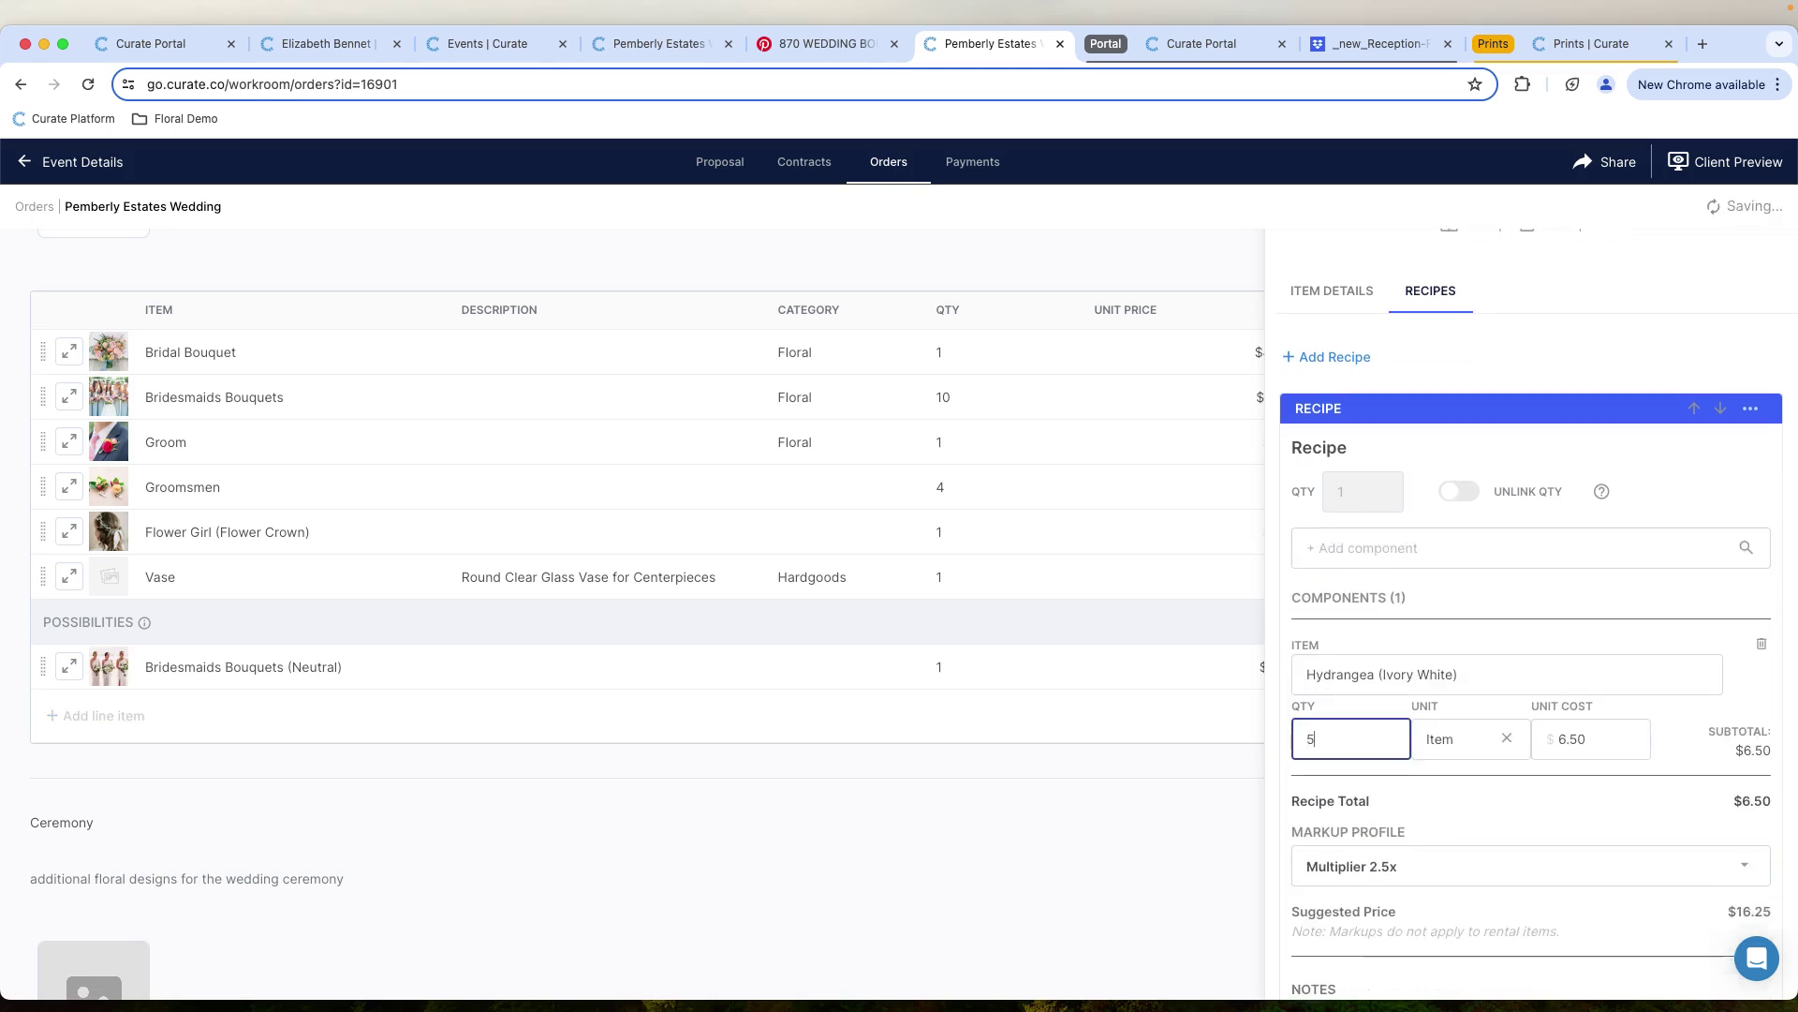
Add Lisianthus Apricot to the recipe with quantity 7
click(1381, 550)
text(lis)
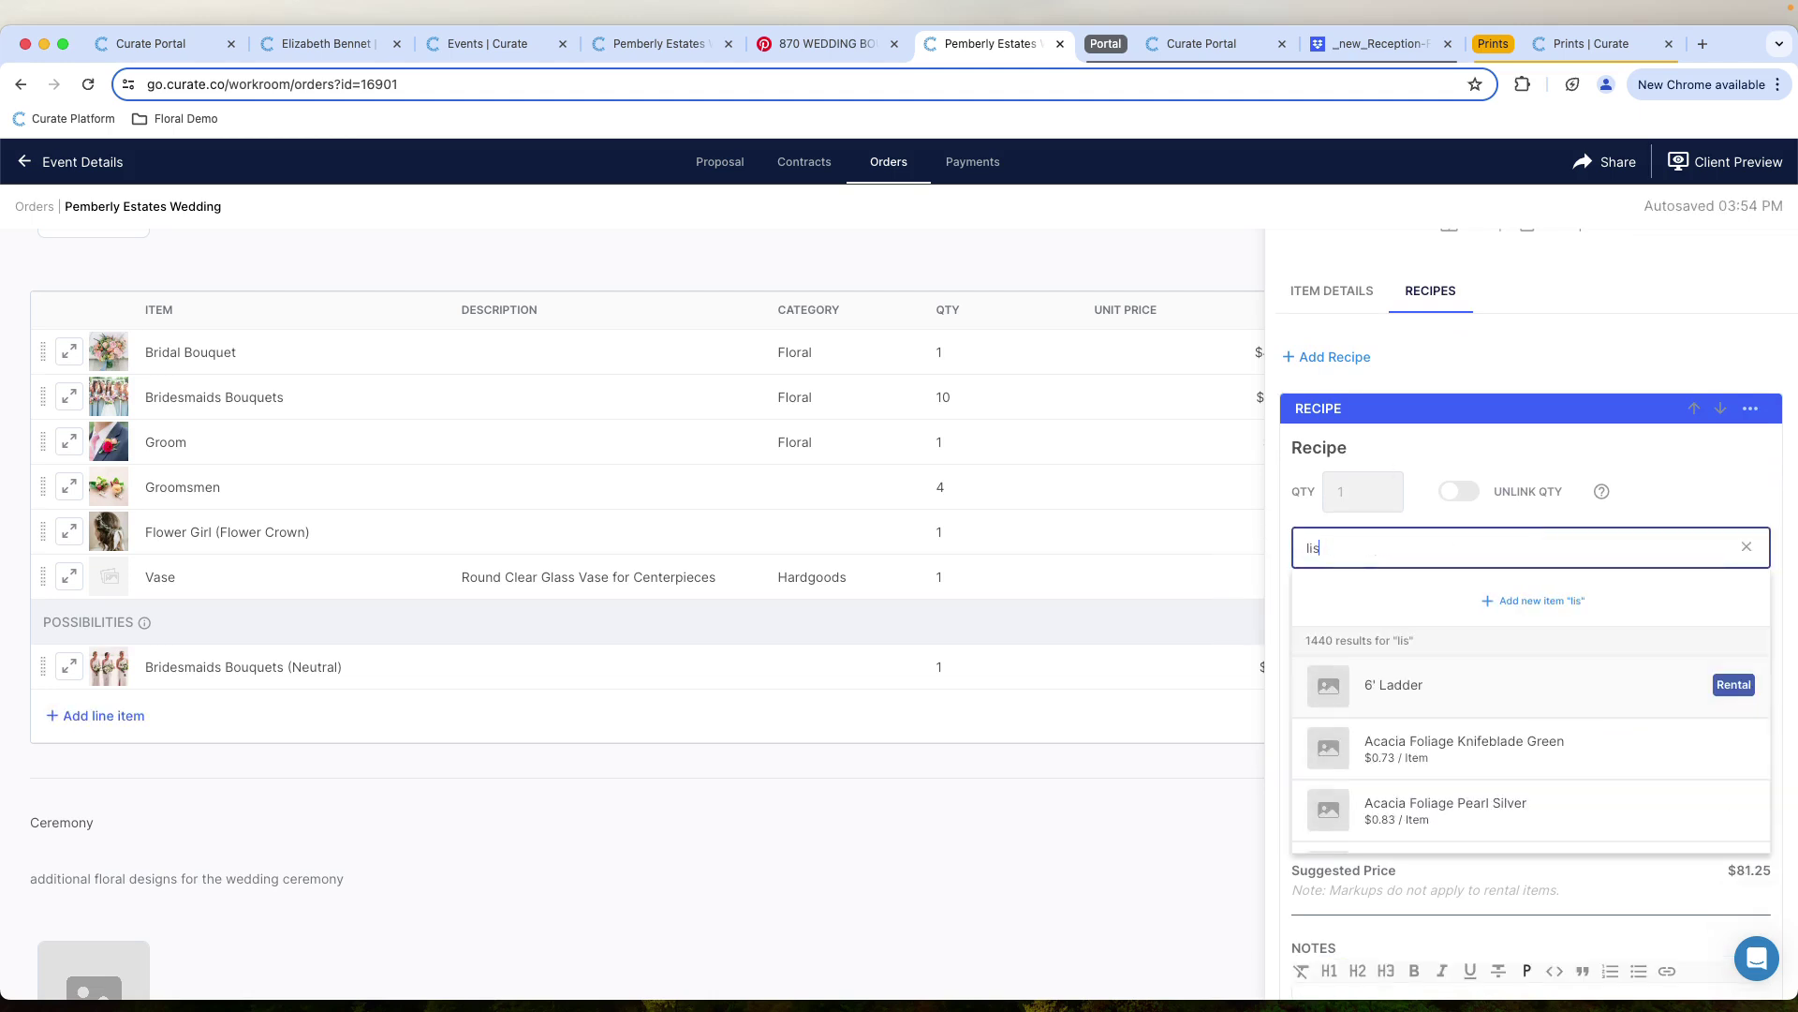
scroll(1479, 749, down, 3)
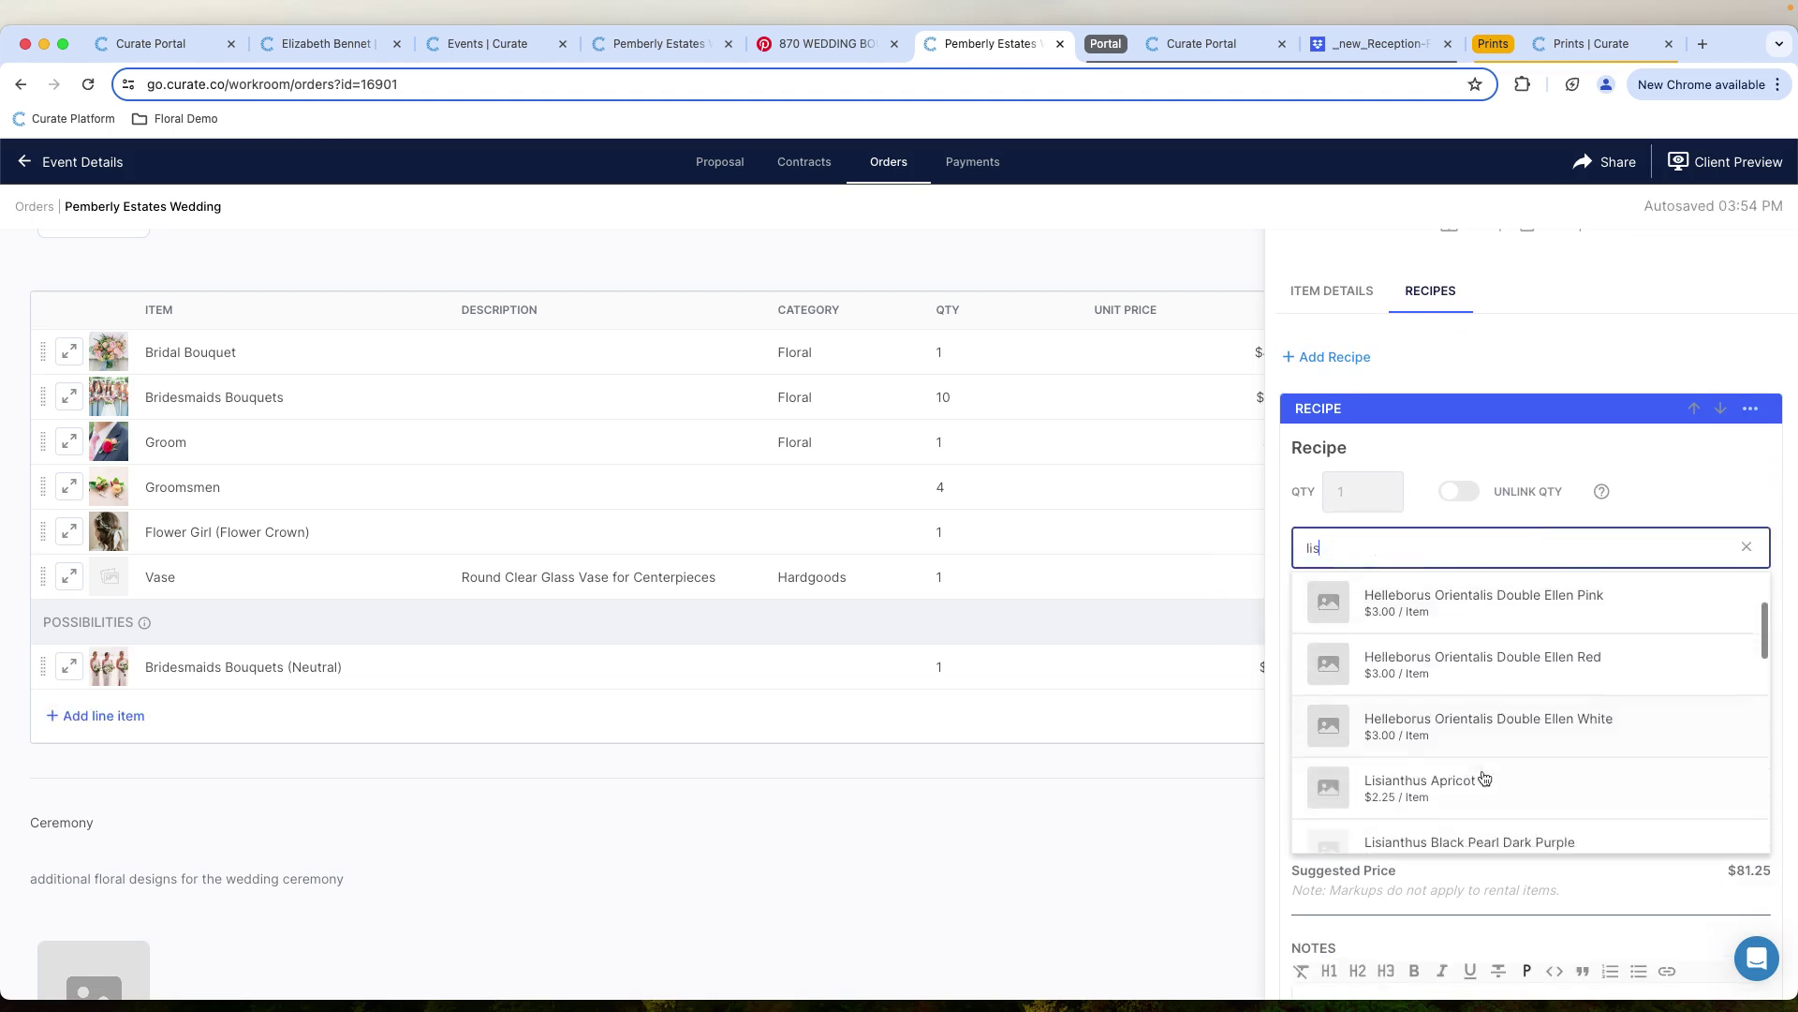
click(1476, 705)
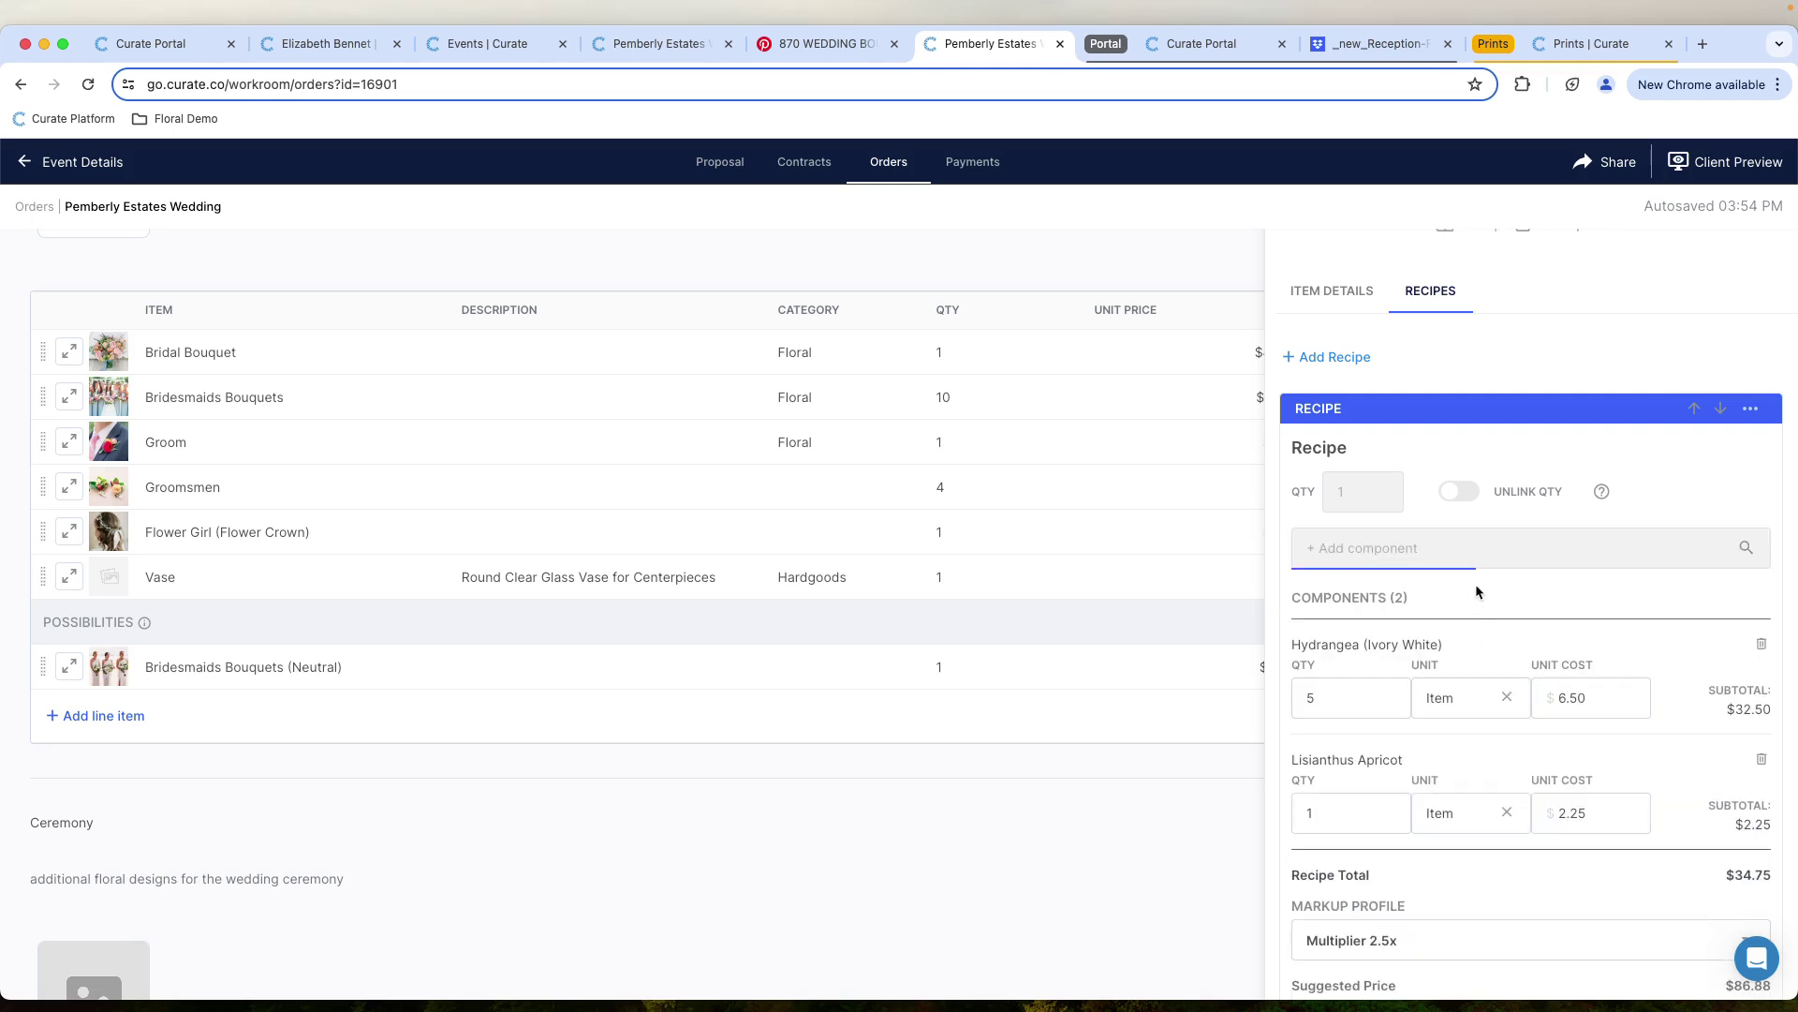
scroll(1473, 736, down, 2)
click(1328, 726)
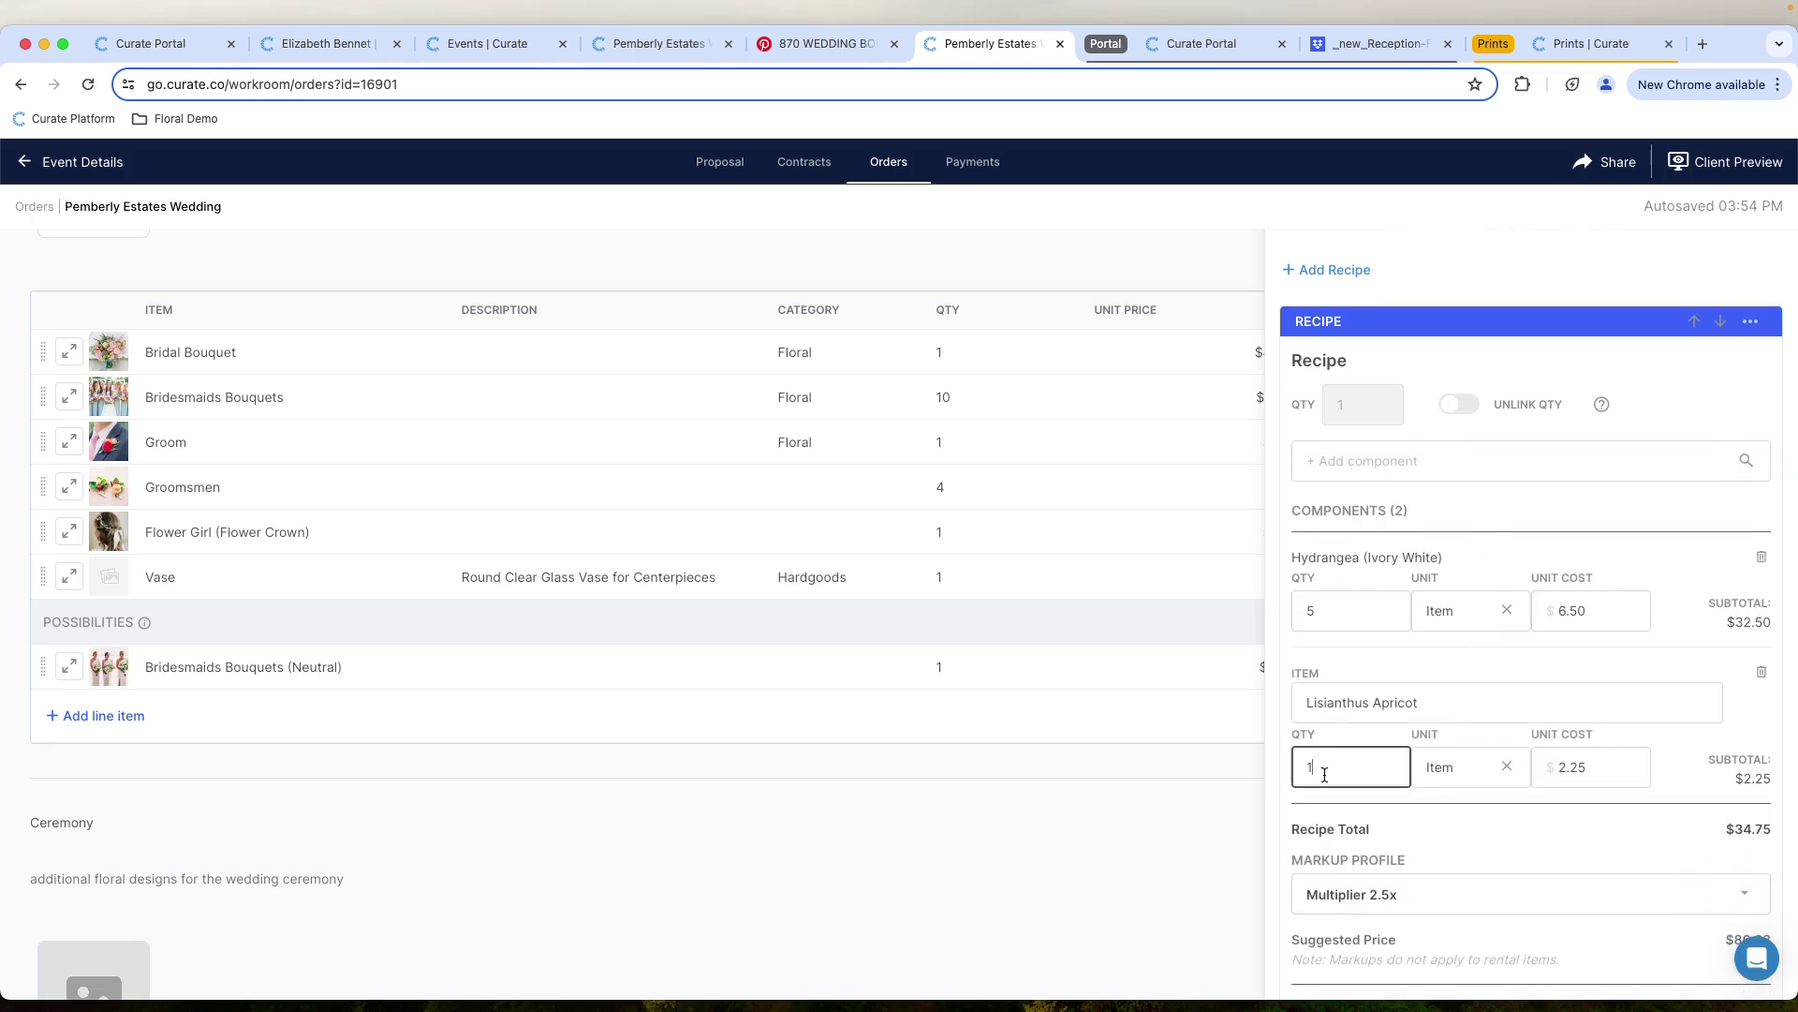
text(7)
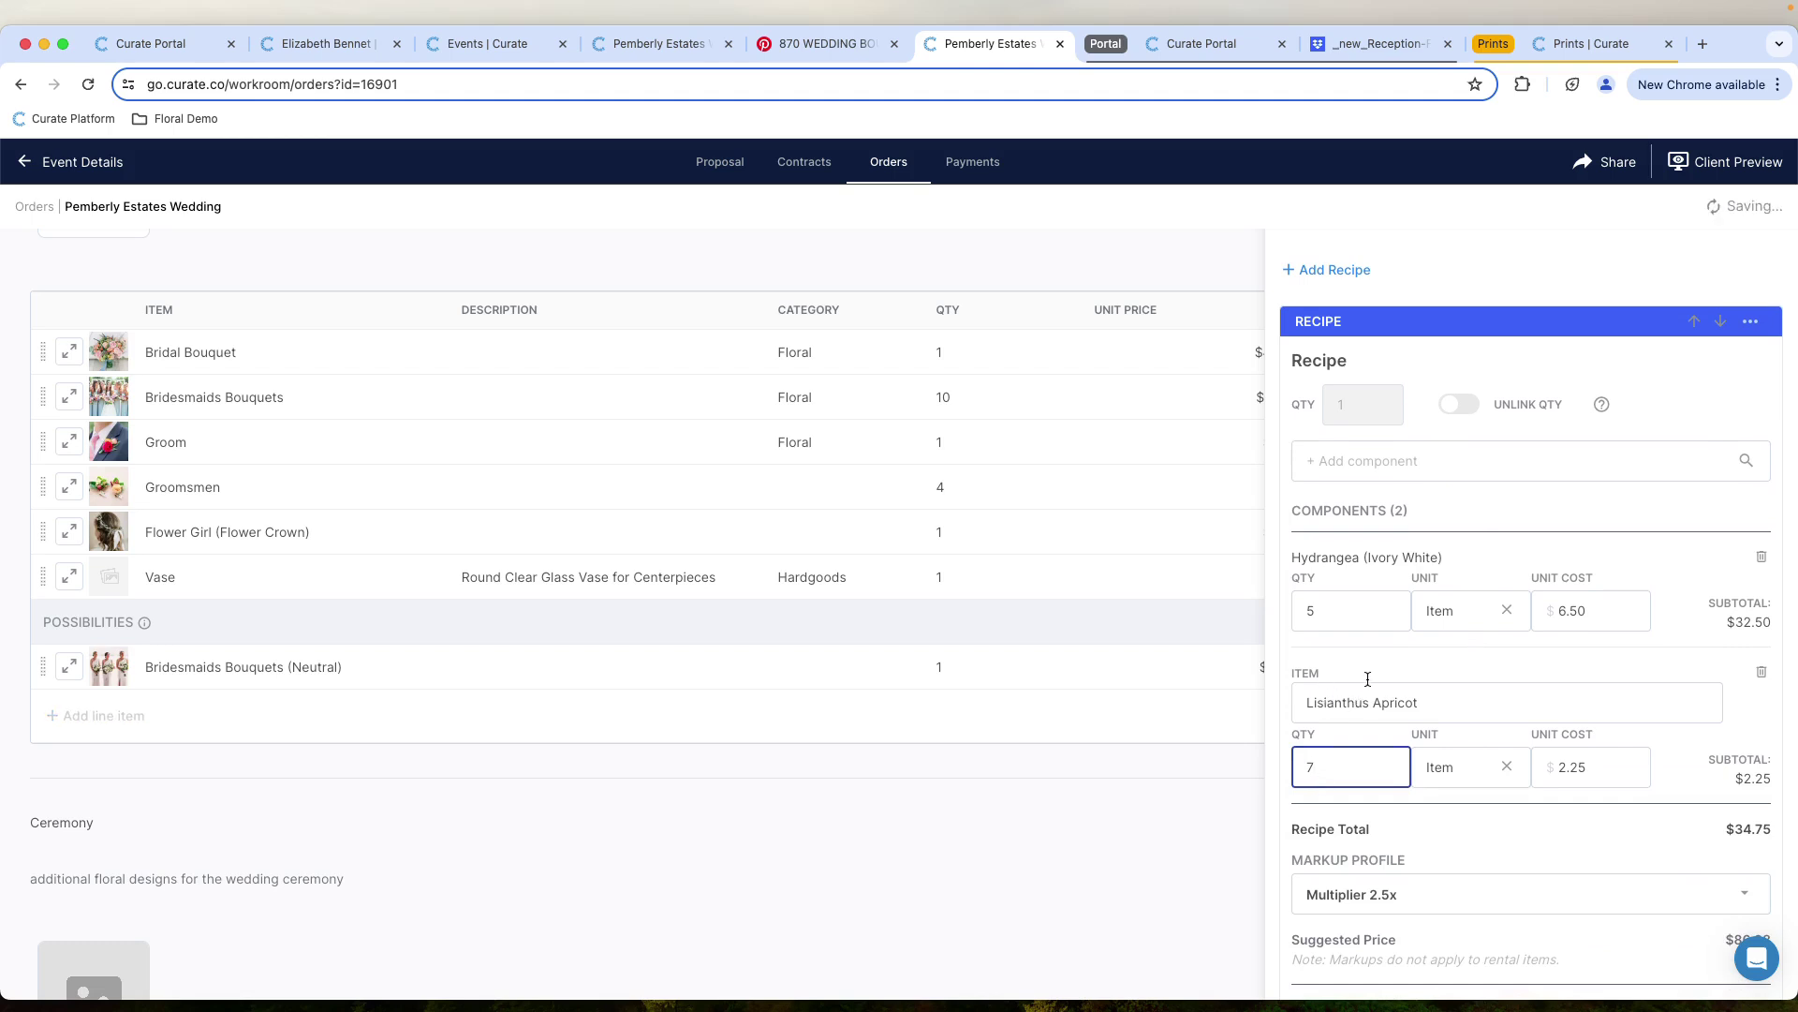
click(1357, 665)
Review the recipe's $48.25 total under Multiplier 2.5x and highlight the $120.63 suggested price
scroll(1358, 637, down, 1)
scroll(1358, 637, down, 1)
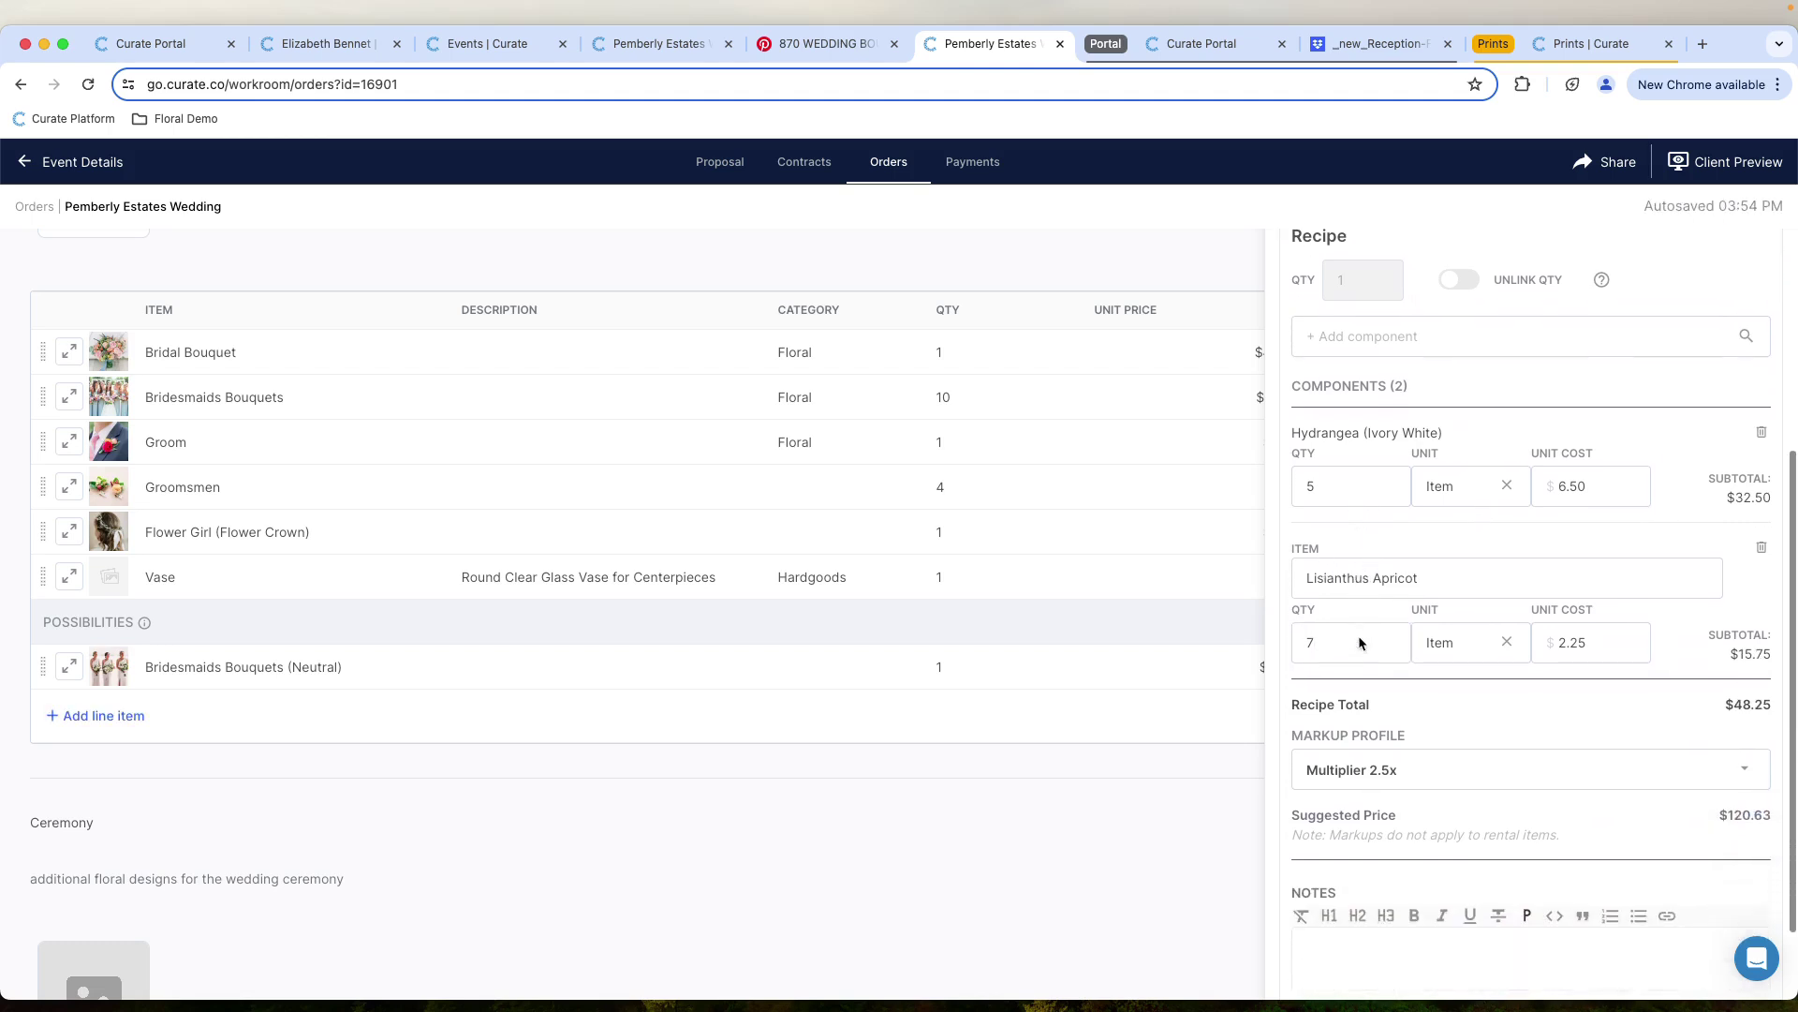
drag(1282, 386, 1421, 386)
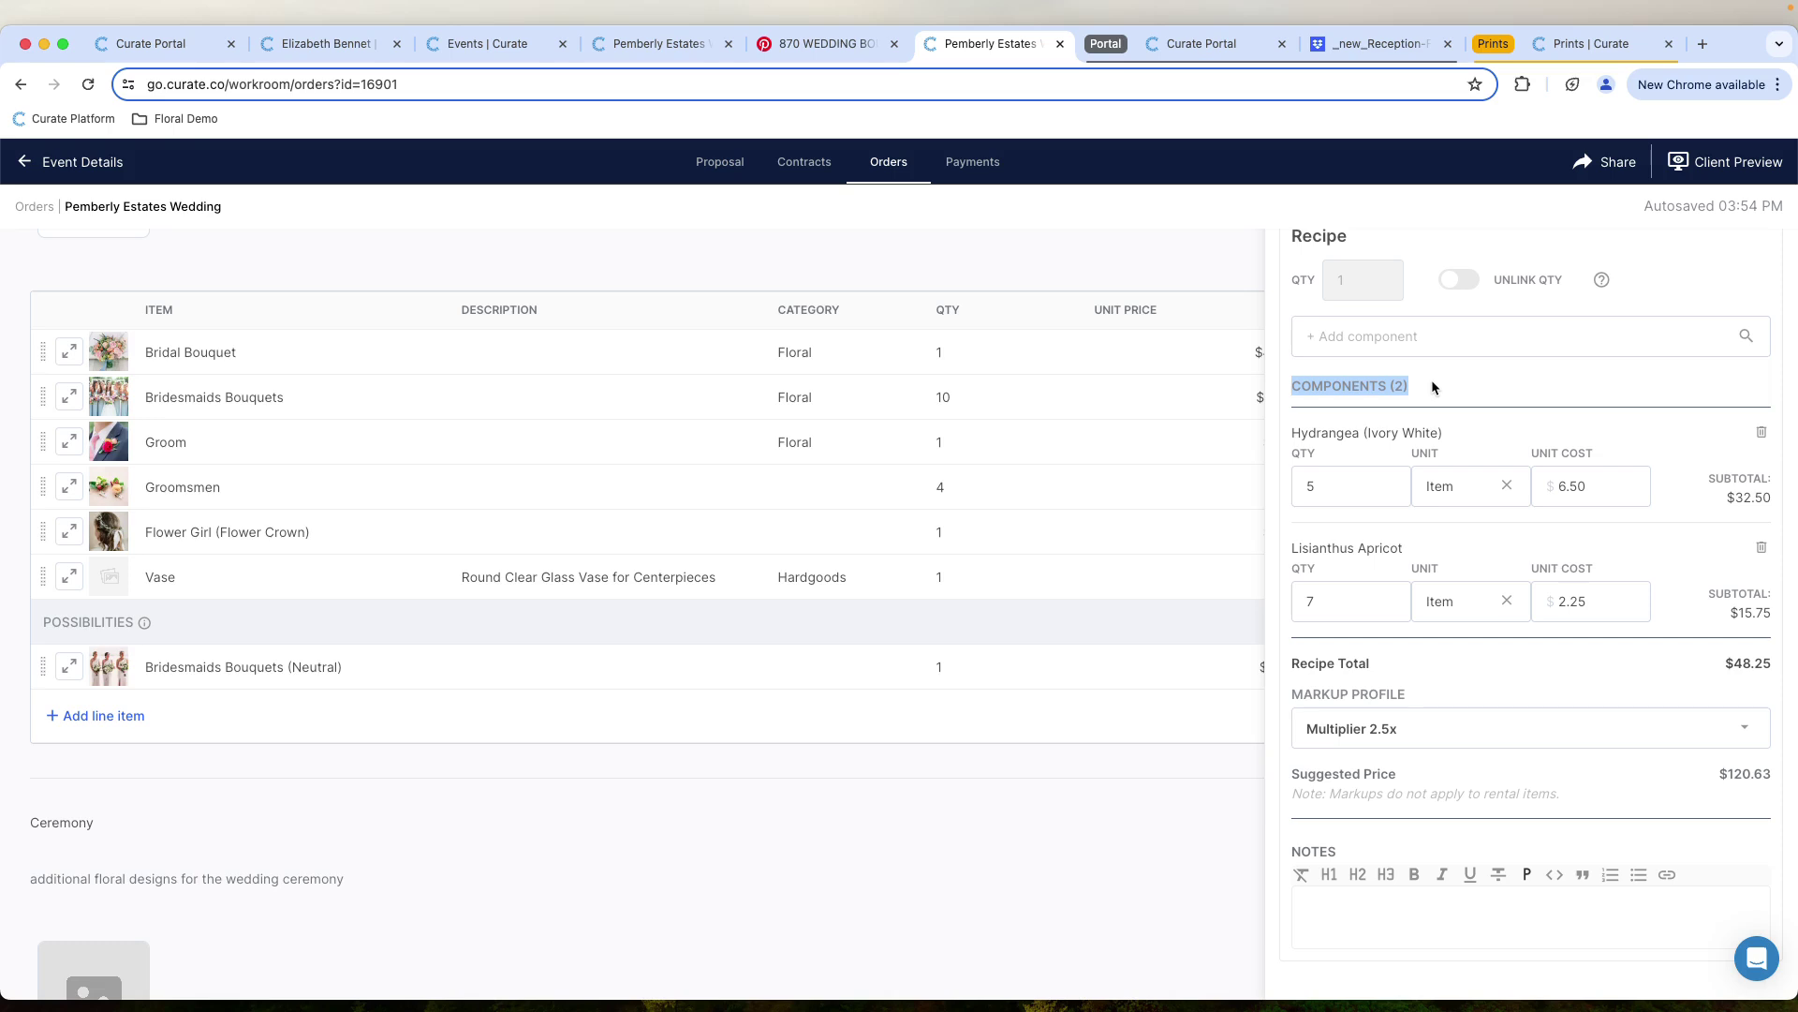
scroll(1432, 386, down, 1)
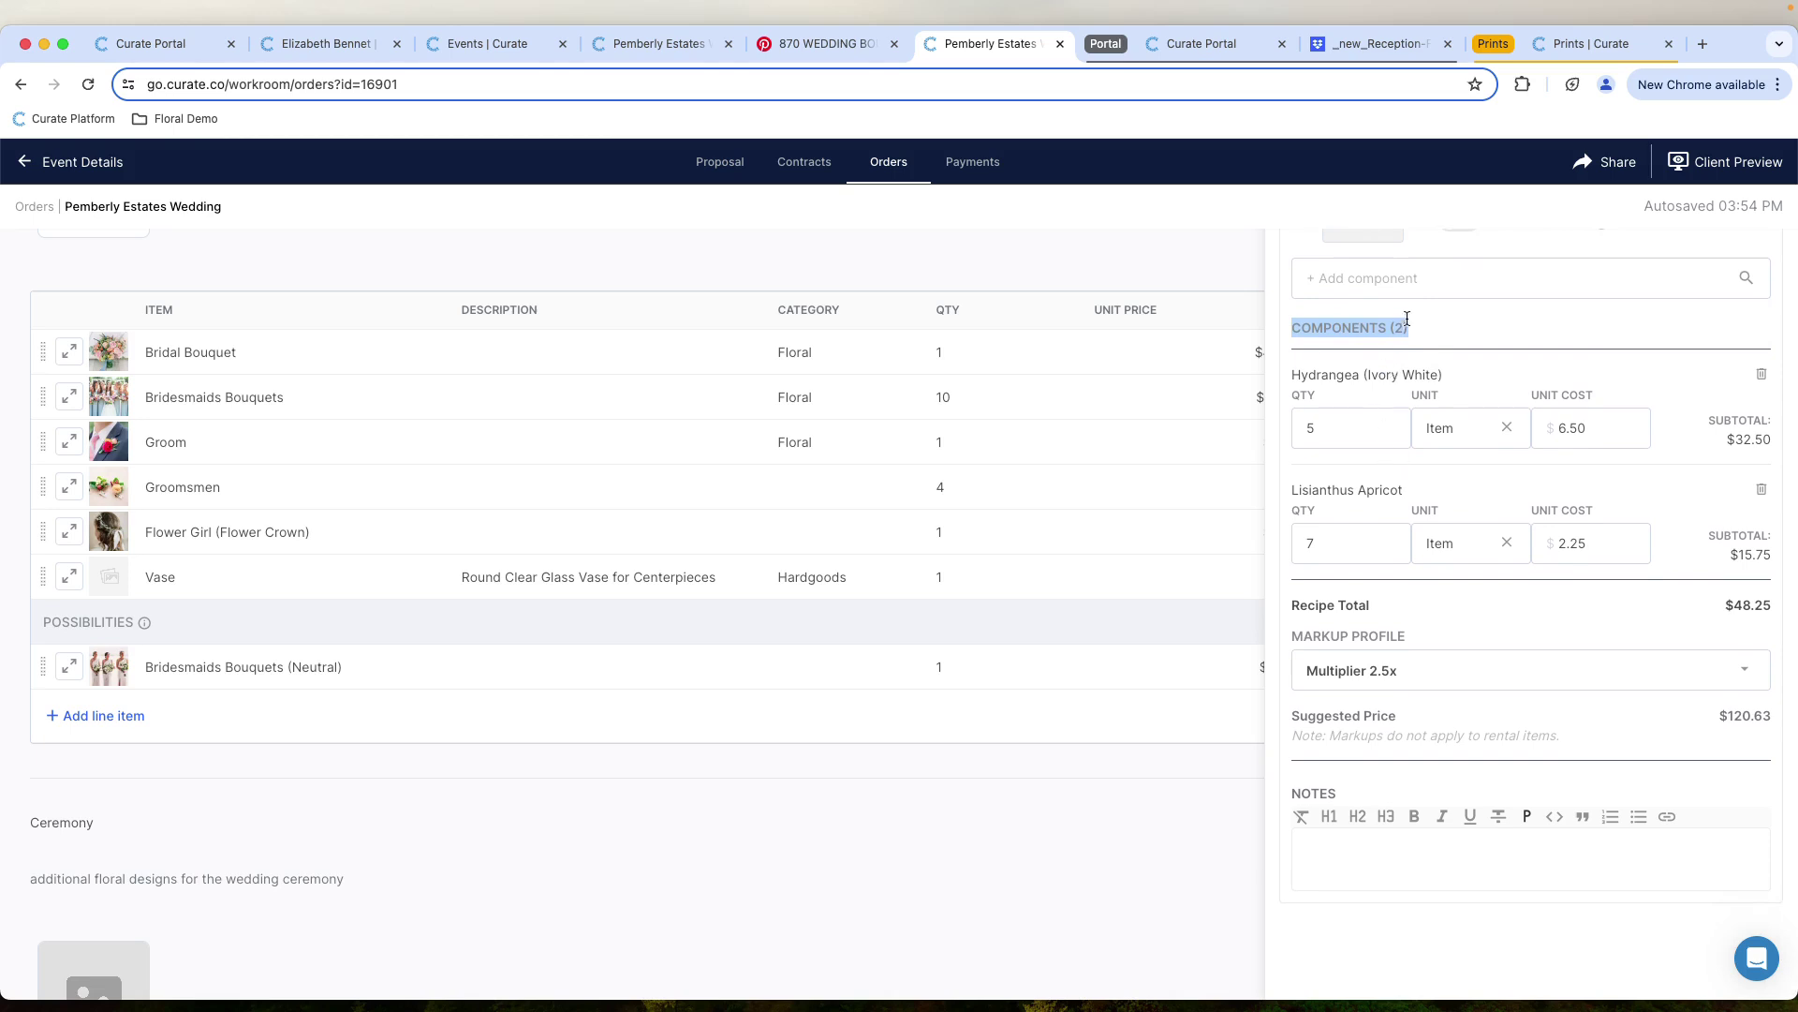
scroll(1620, 661, down, 1)
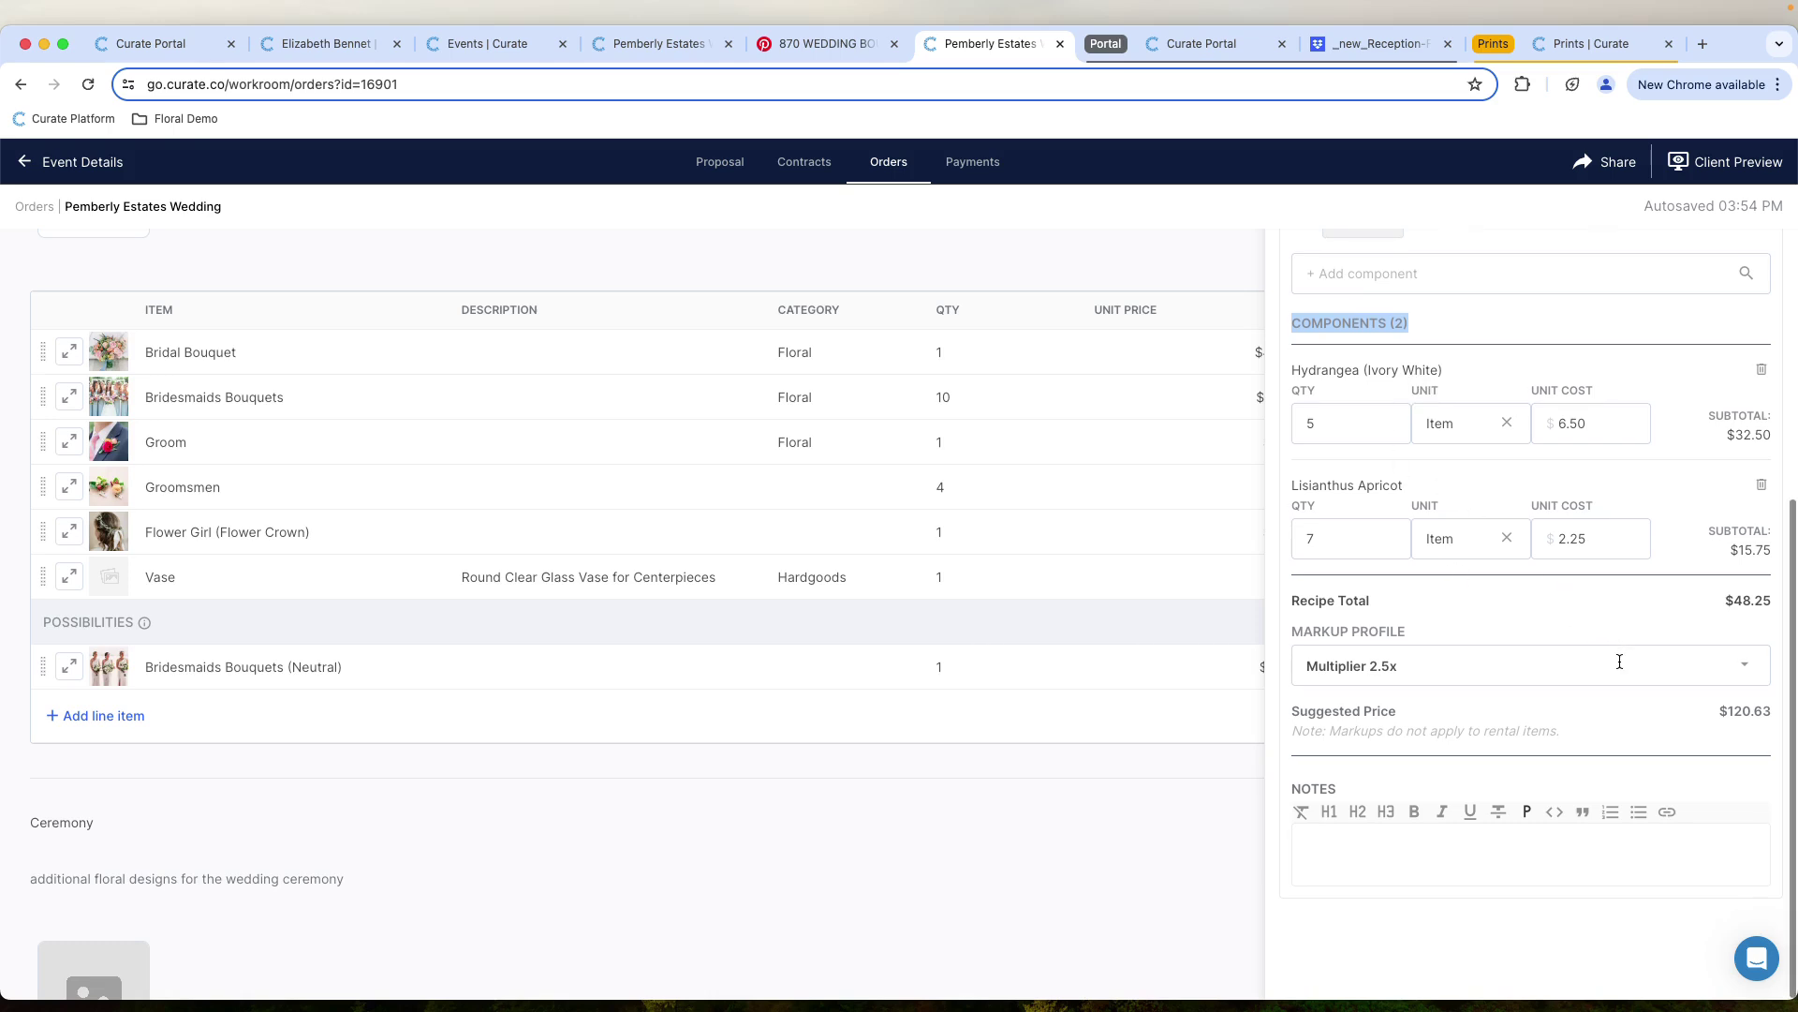
drag(1719, 712, 1771, 714)
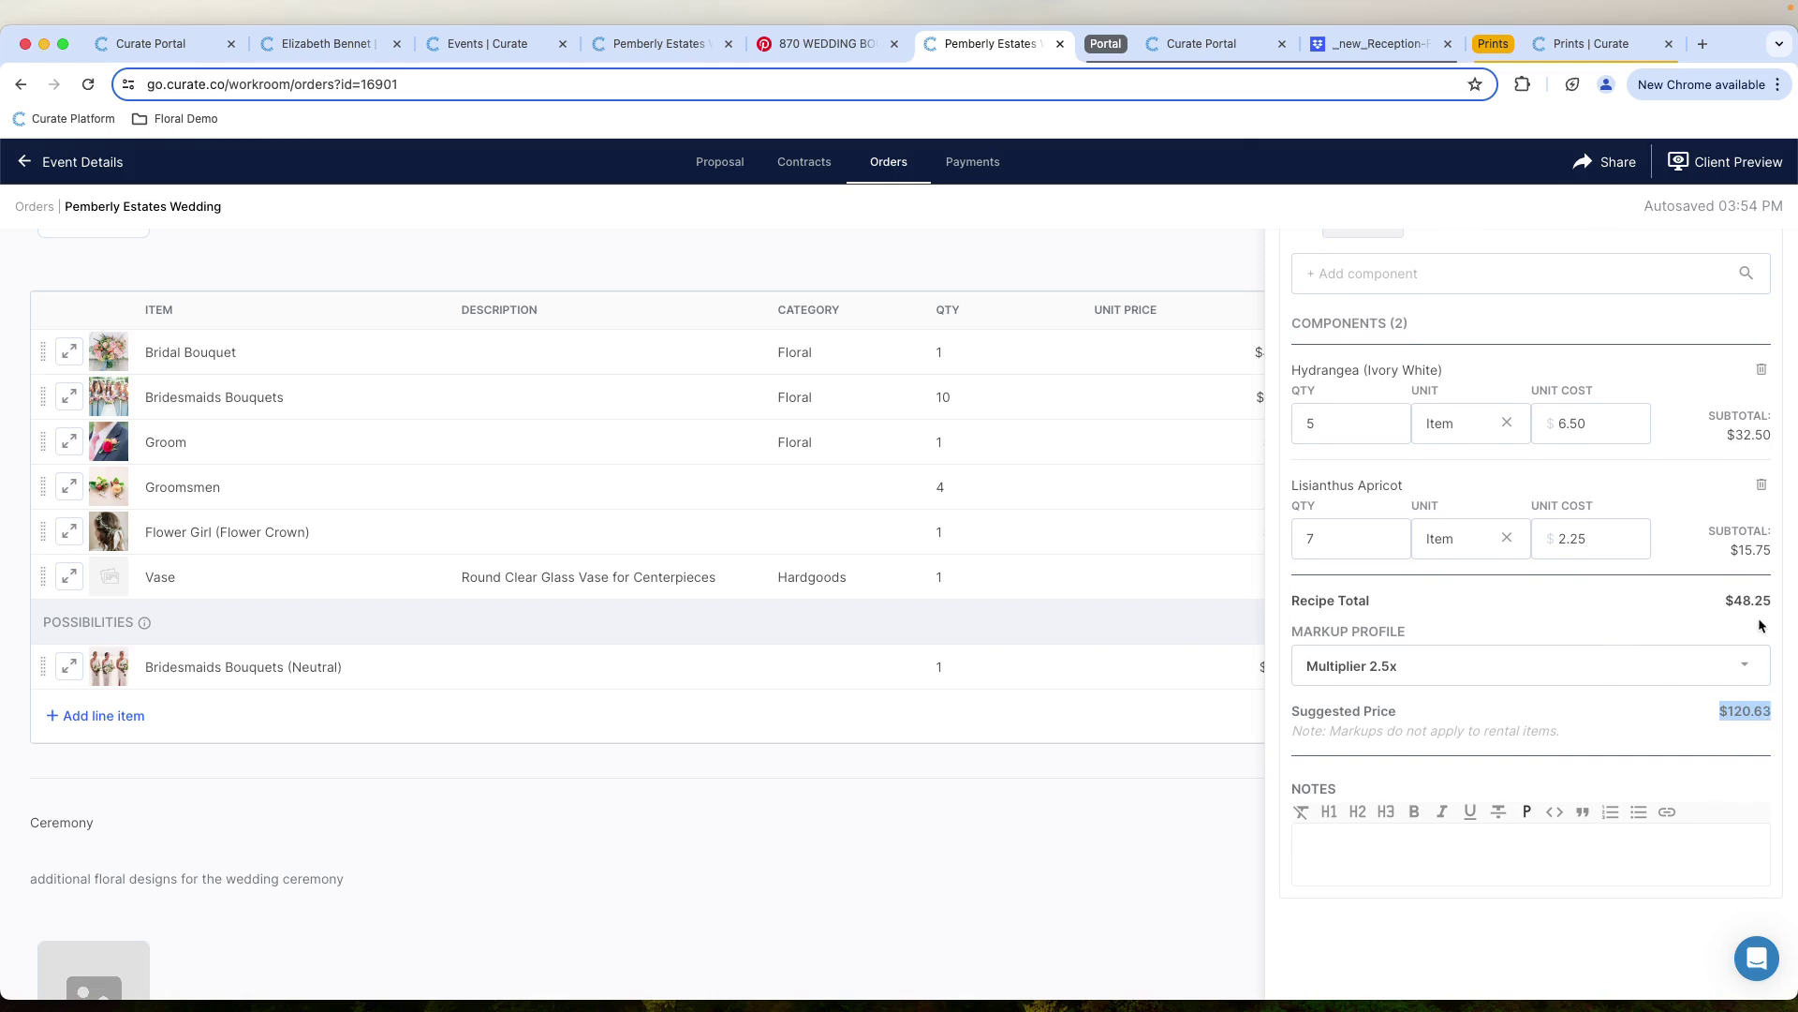
Switch the recipe's markup profile to Holiday Markup 3.5x, raising the suggested price to $168.88
click(1697, 670)
scroll(1663, 784, down, 3)
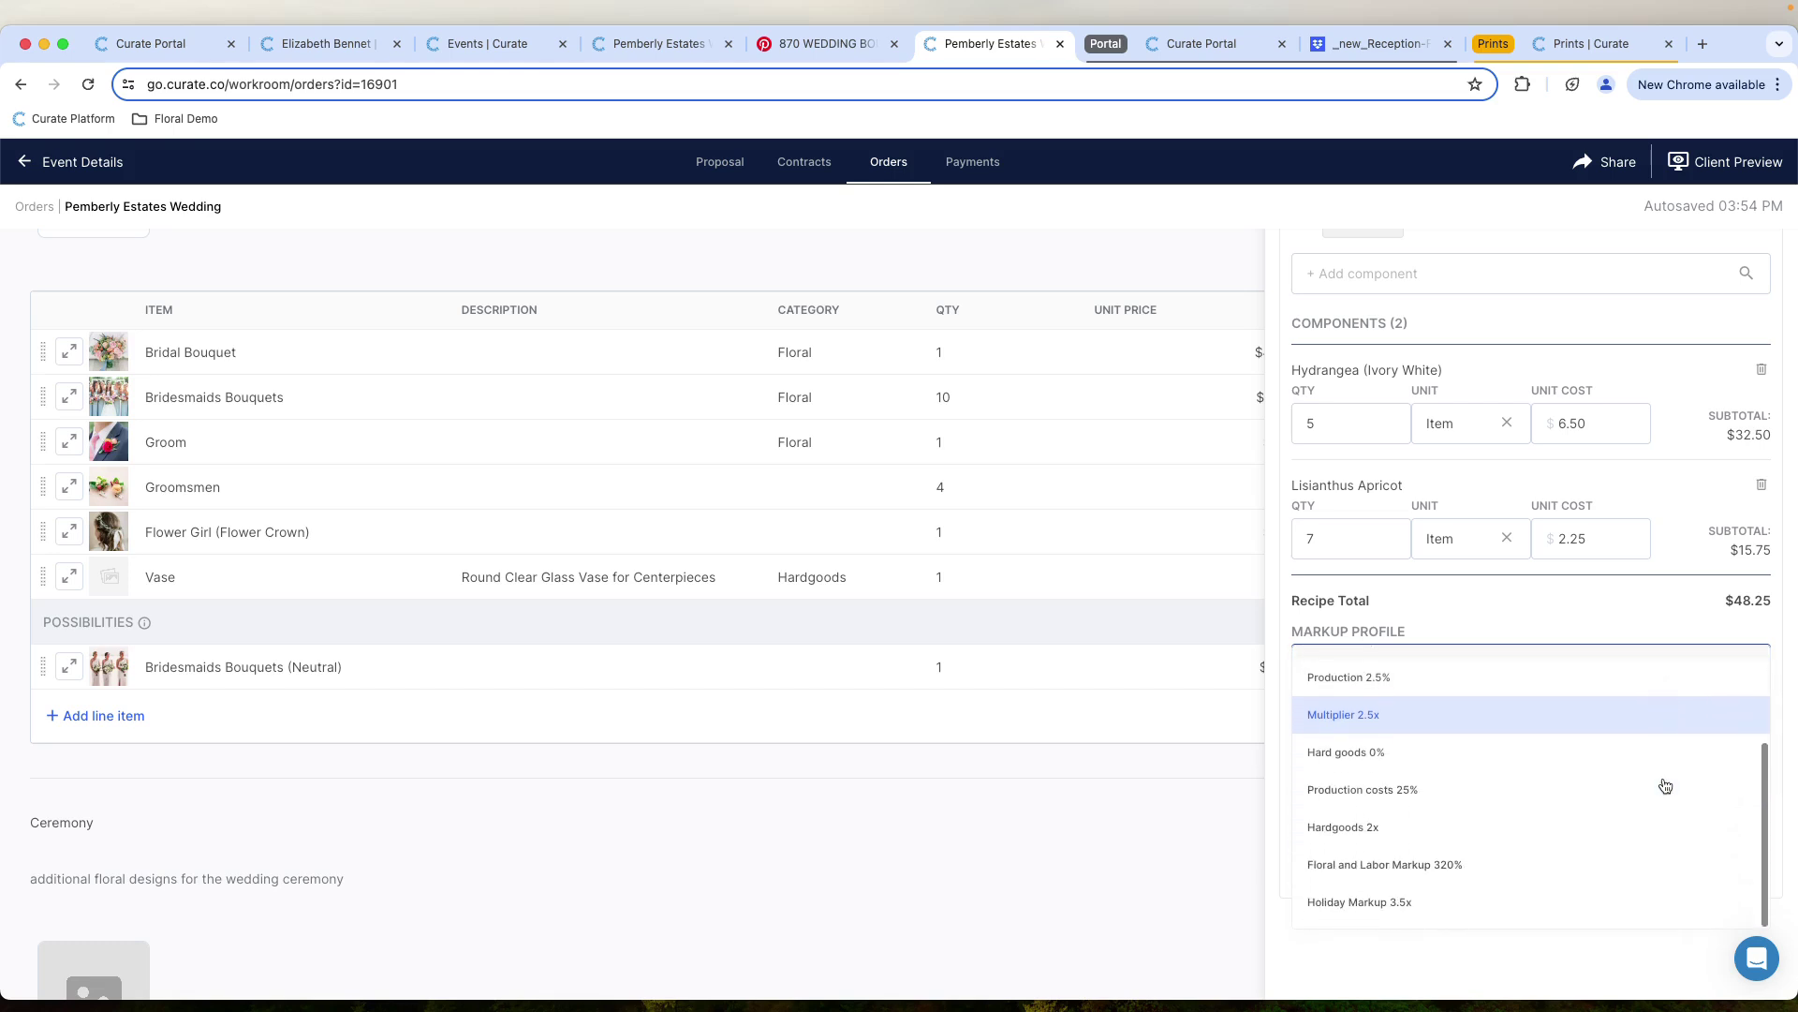
click(1620, 902)
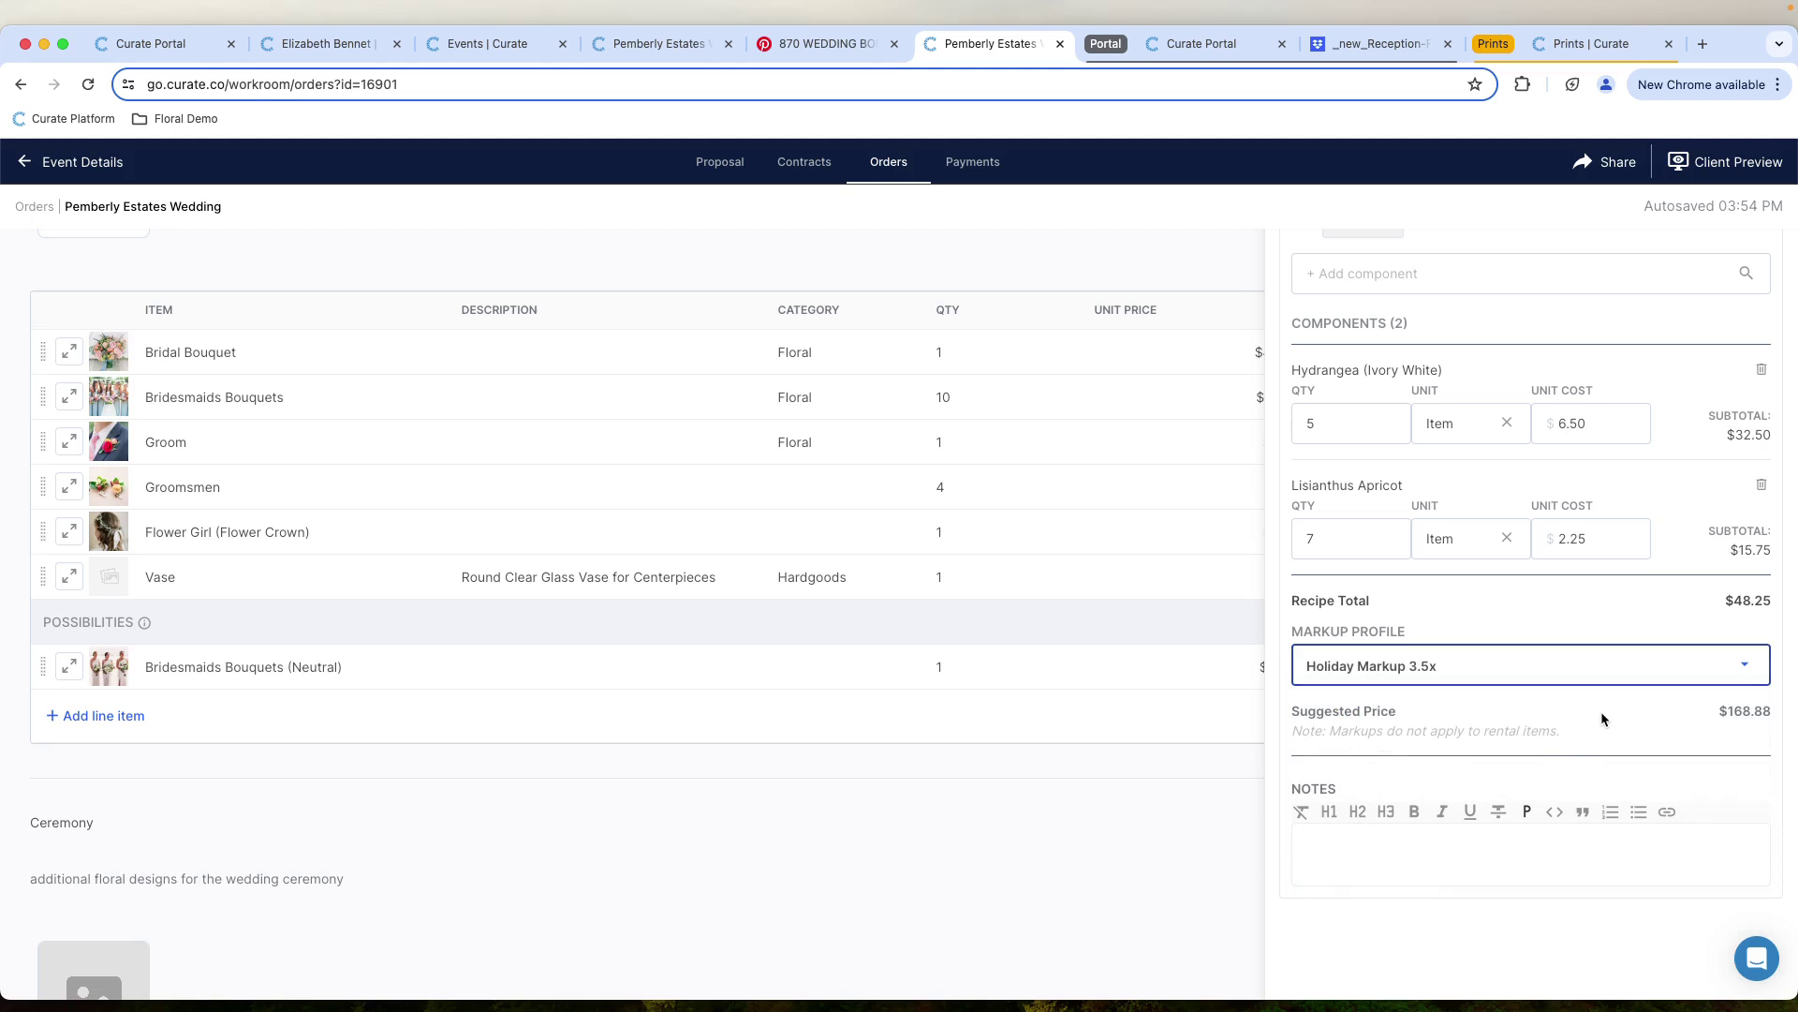
Add the recipe note 'Be sure this is loose and flowly'
click(1570, 844)
text(Be sure th)
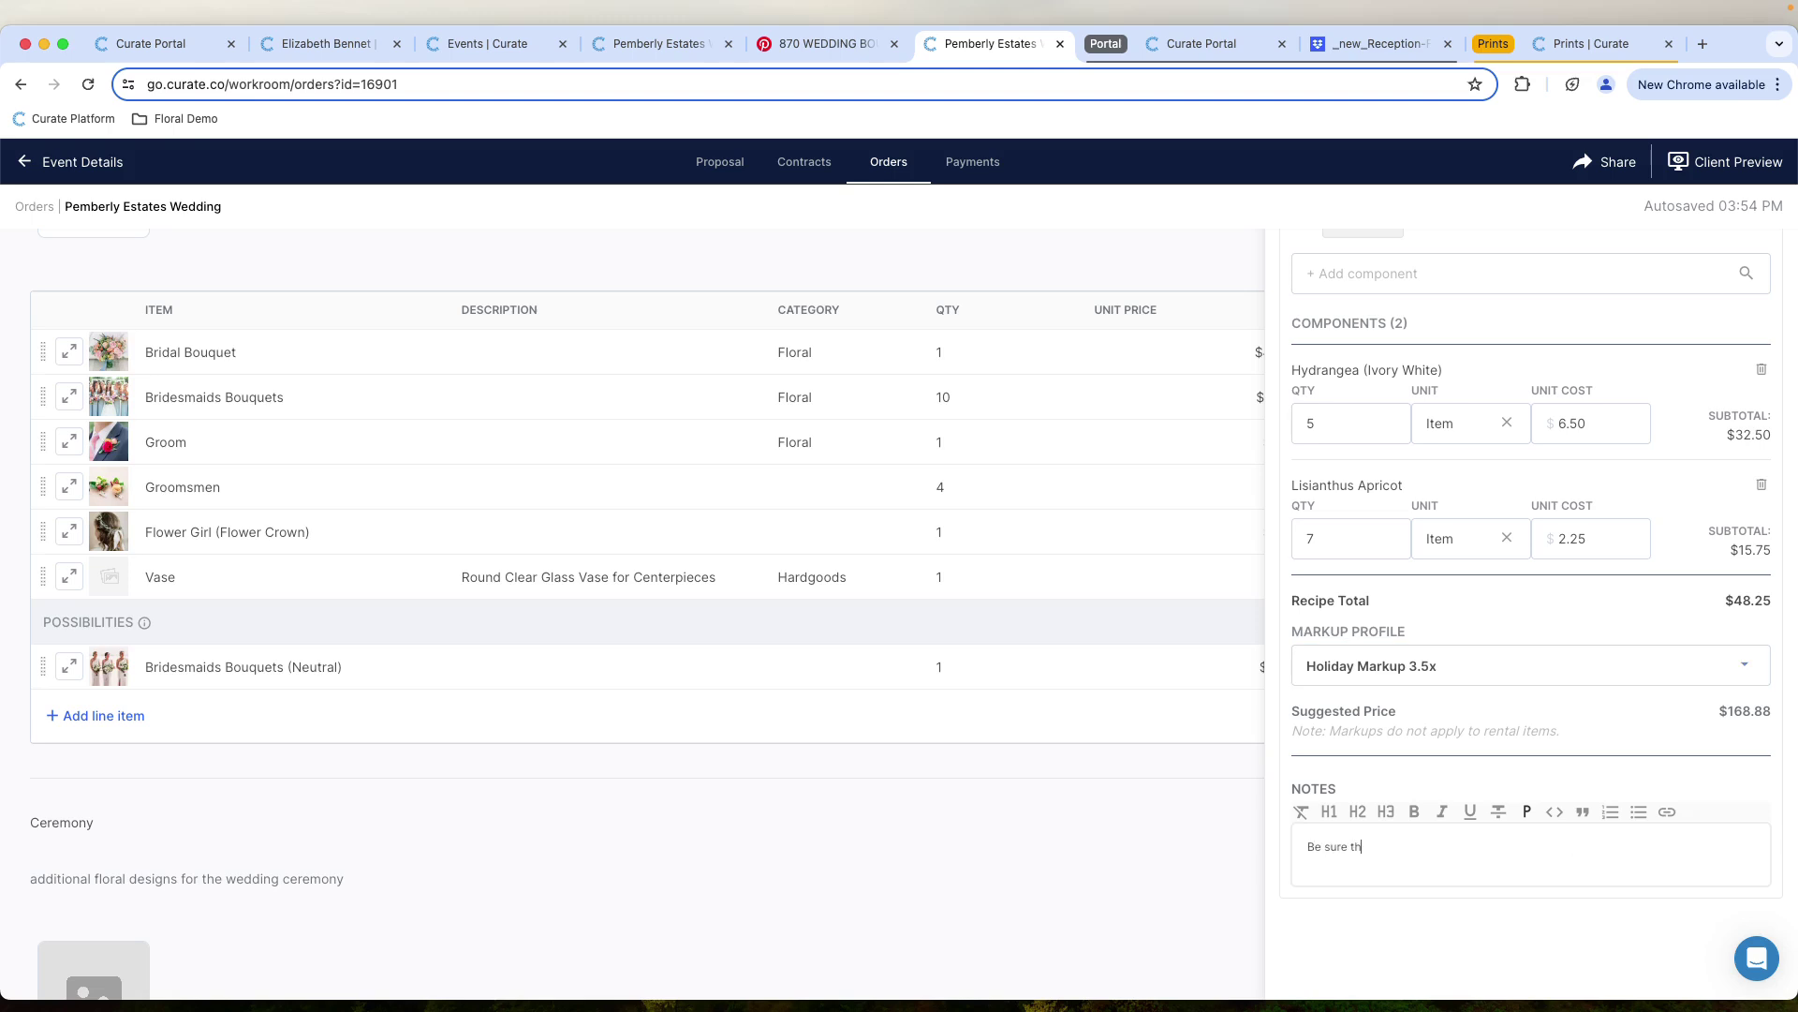
text(is is loose and flowly)
click(1518, 610)
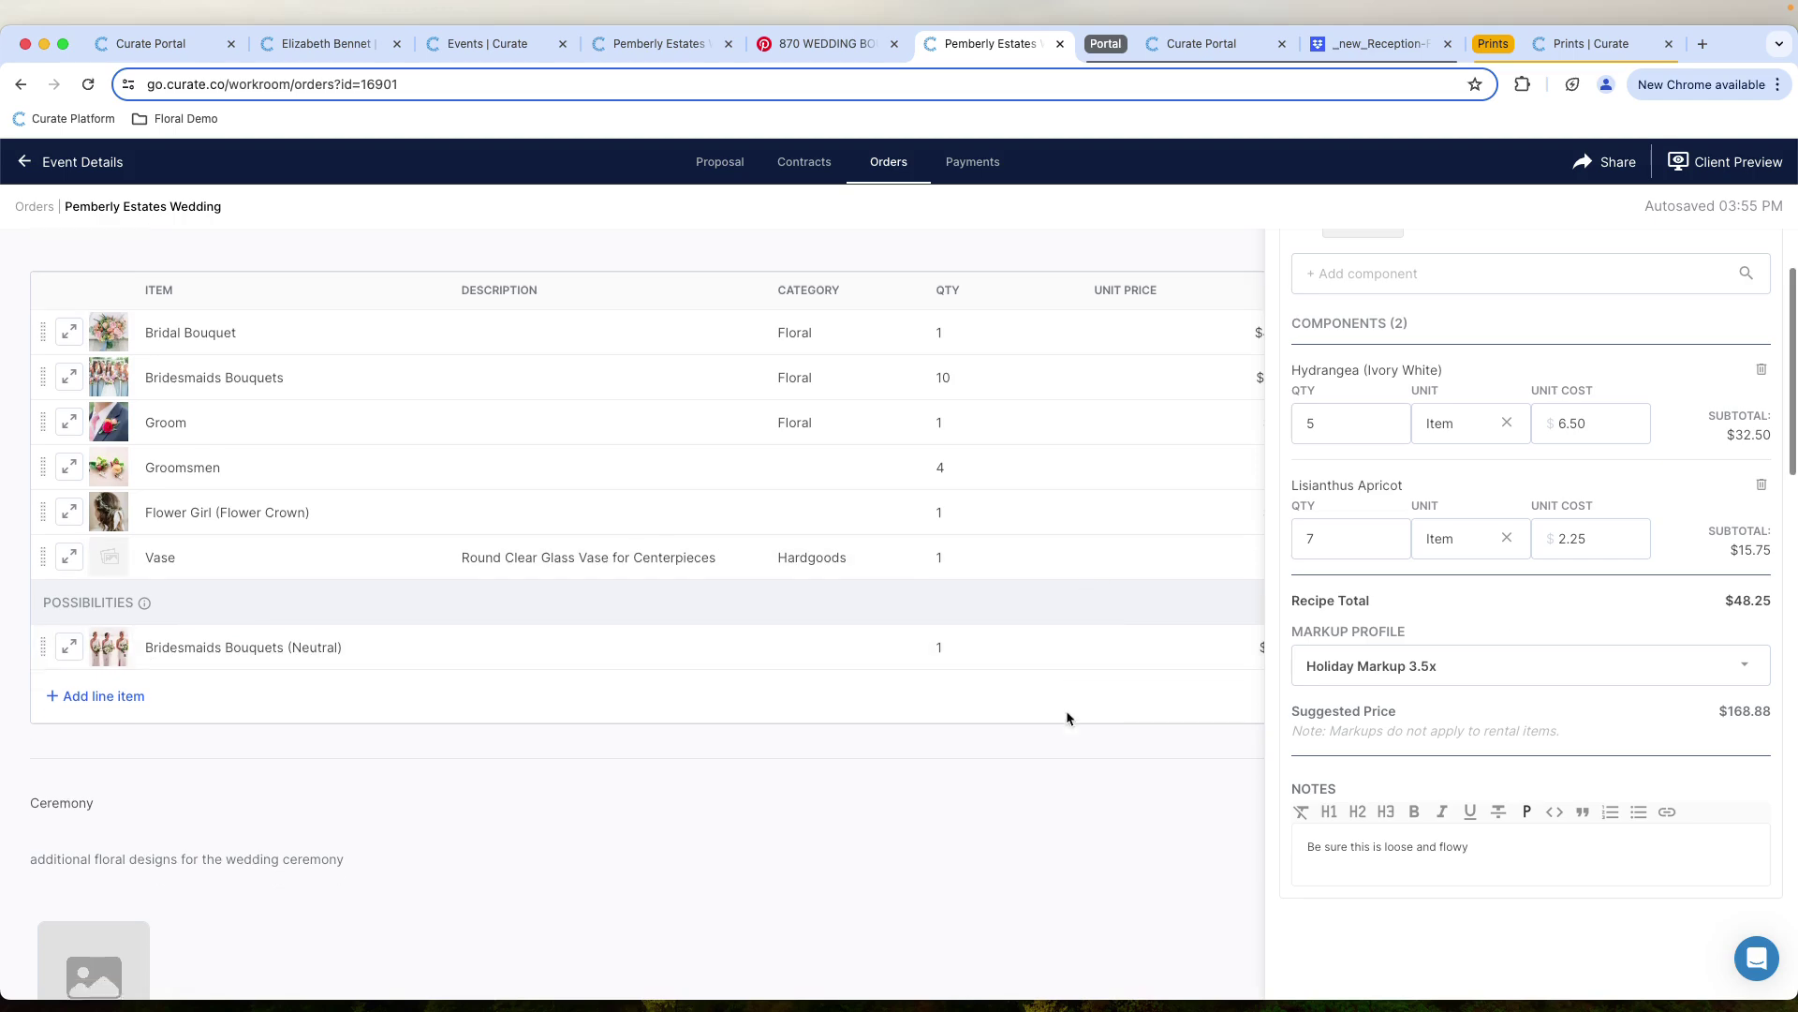
Start a new contract from the Contracts tab, cancel it, then view the Event Prints overview
scroll(1067, 716, down, 3)
scroll(1068, 716, down, 9)
scroll(1068, 716, up, 10)
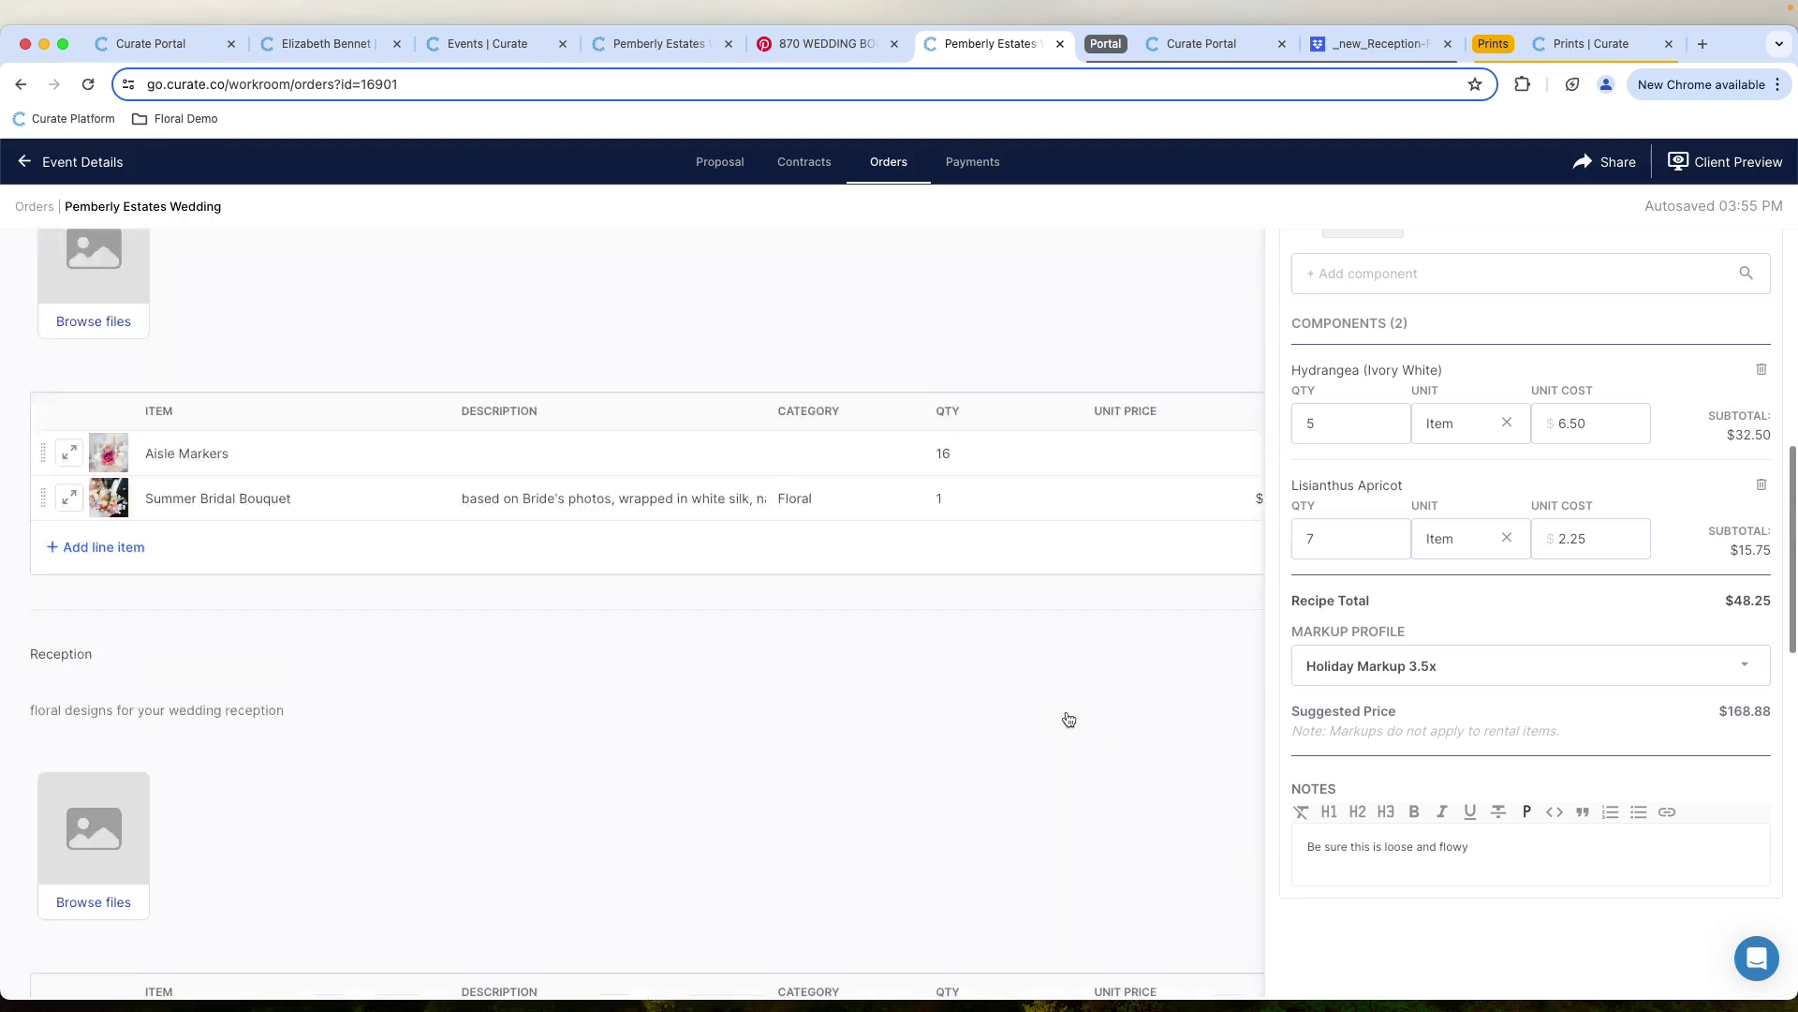
scroll(1051, 564, up, 2)
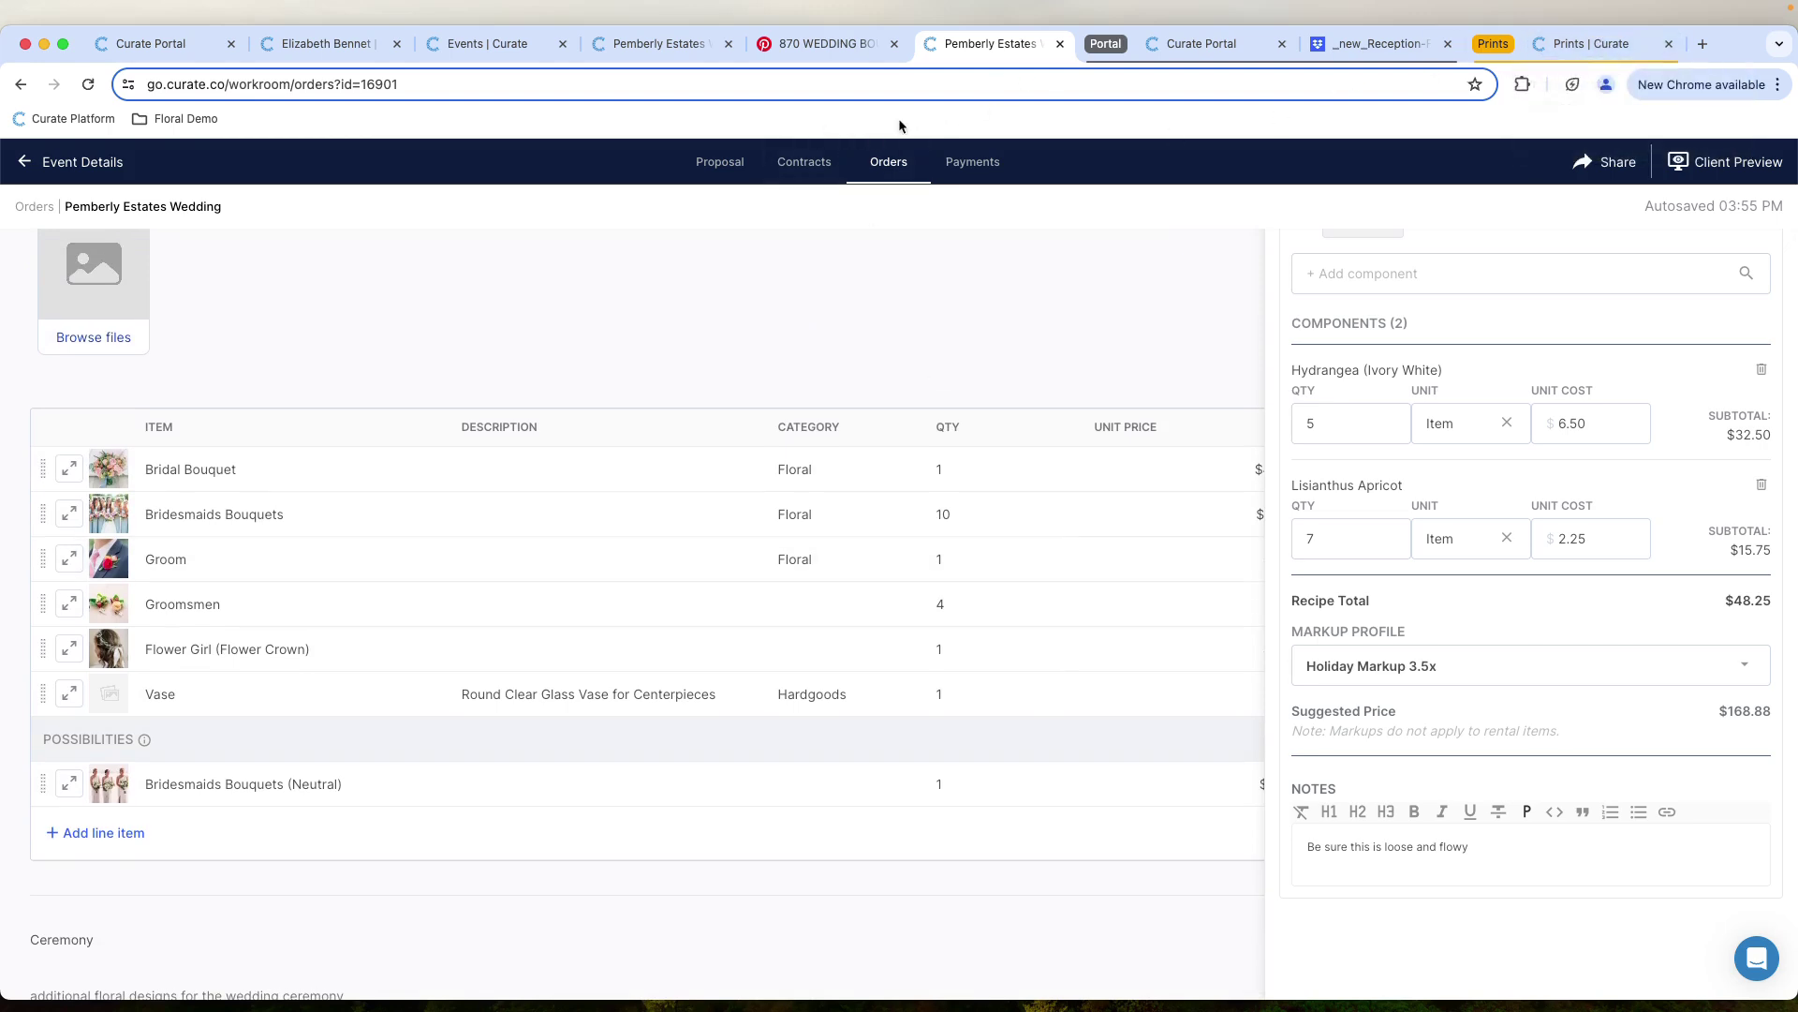
click(831, 165)
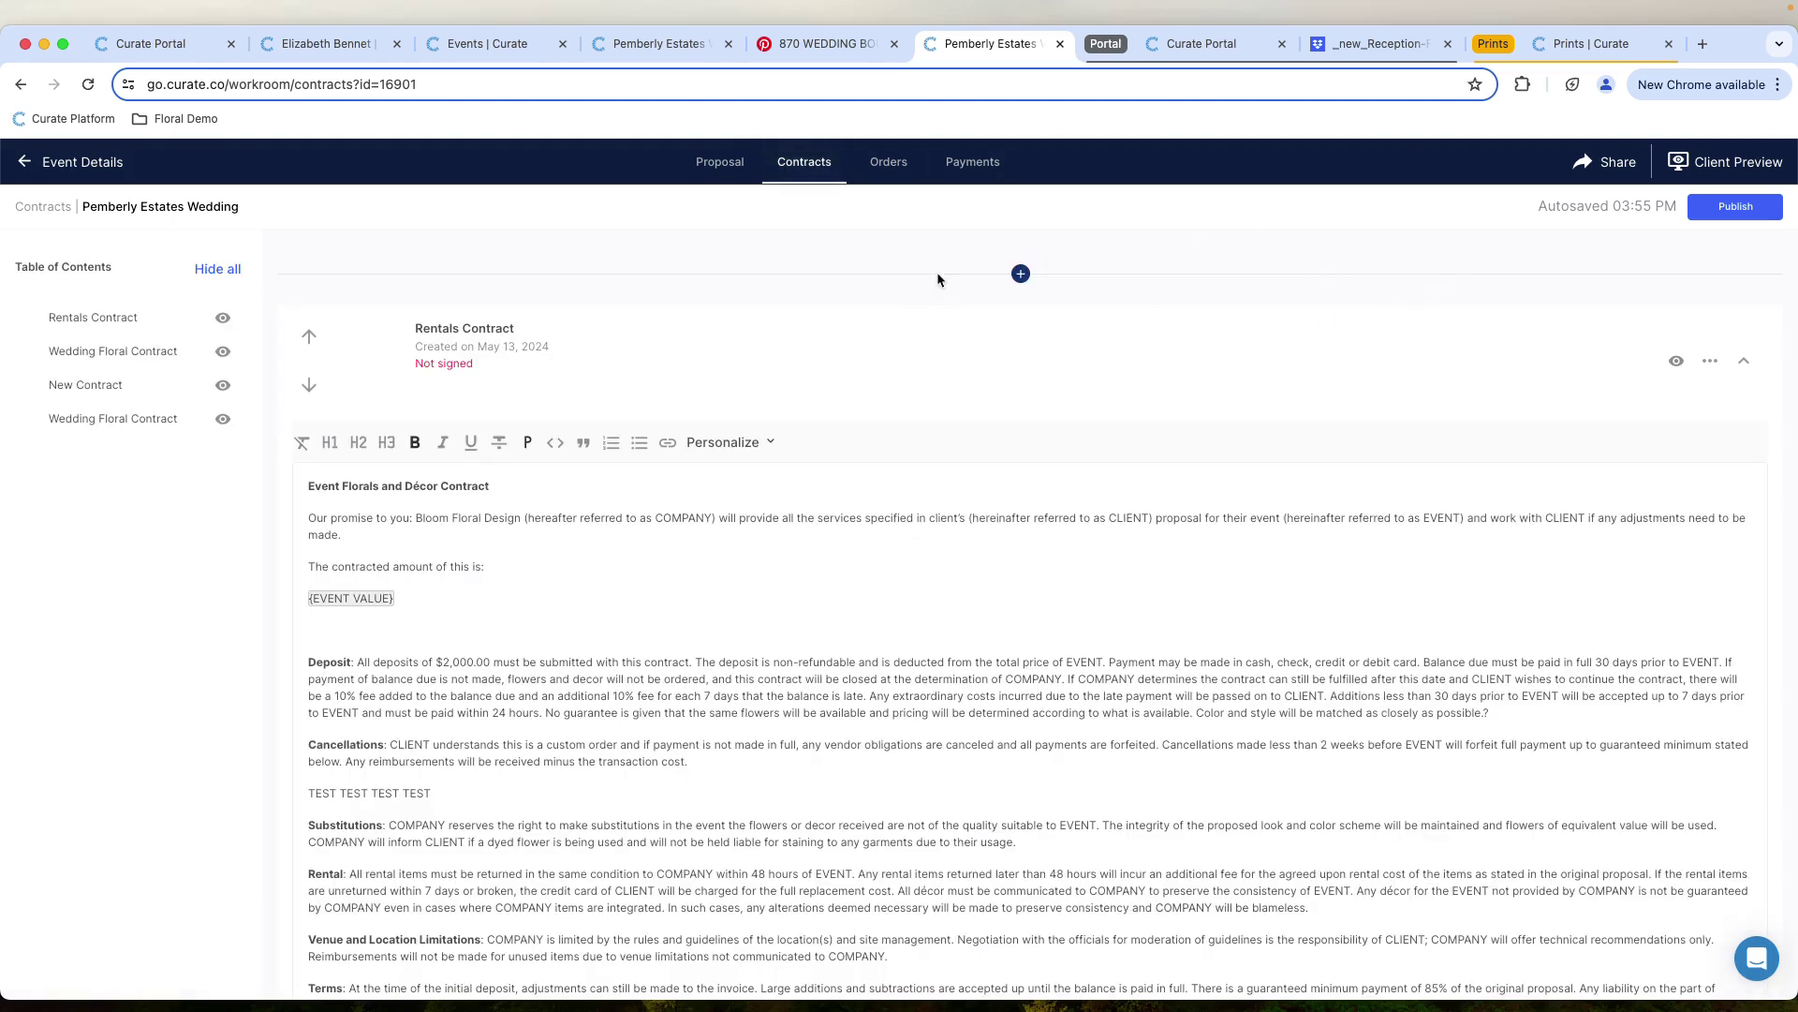
click(1021, 273)
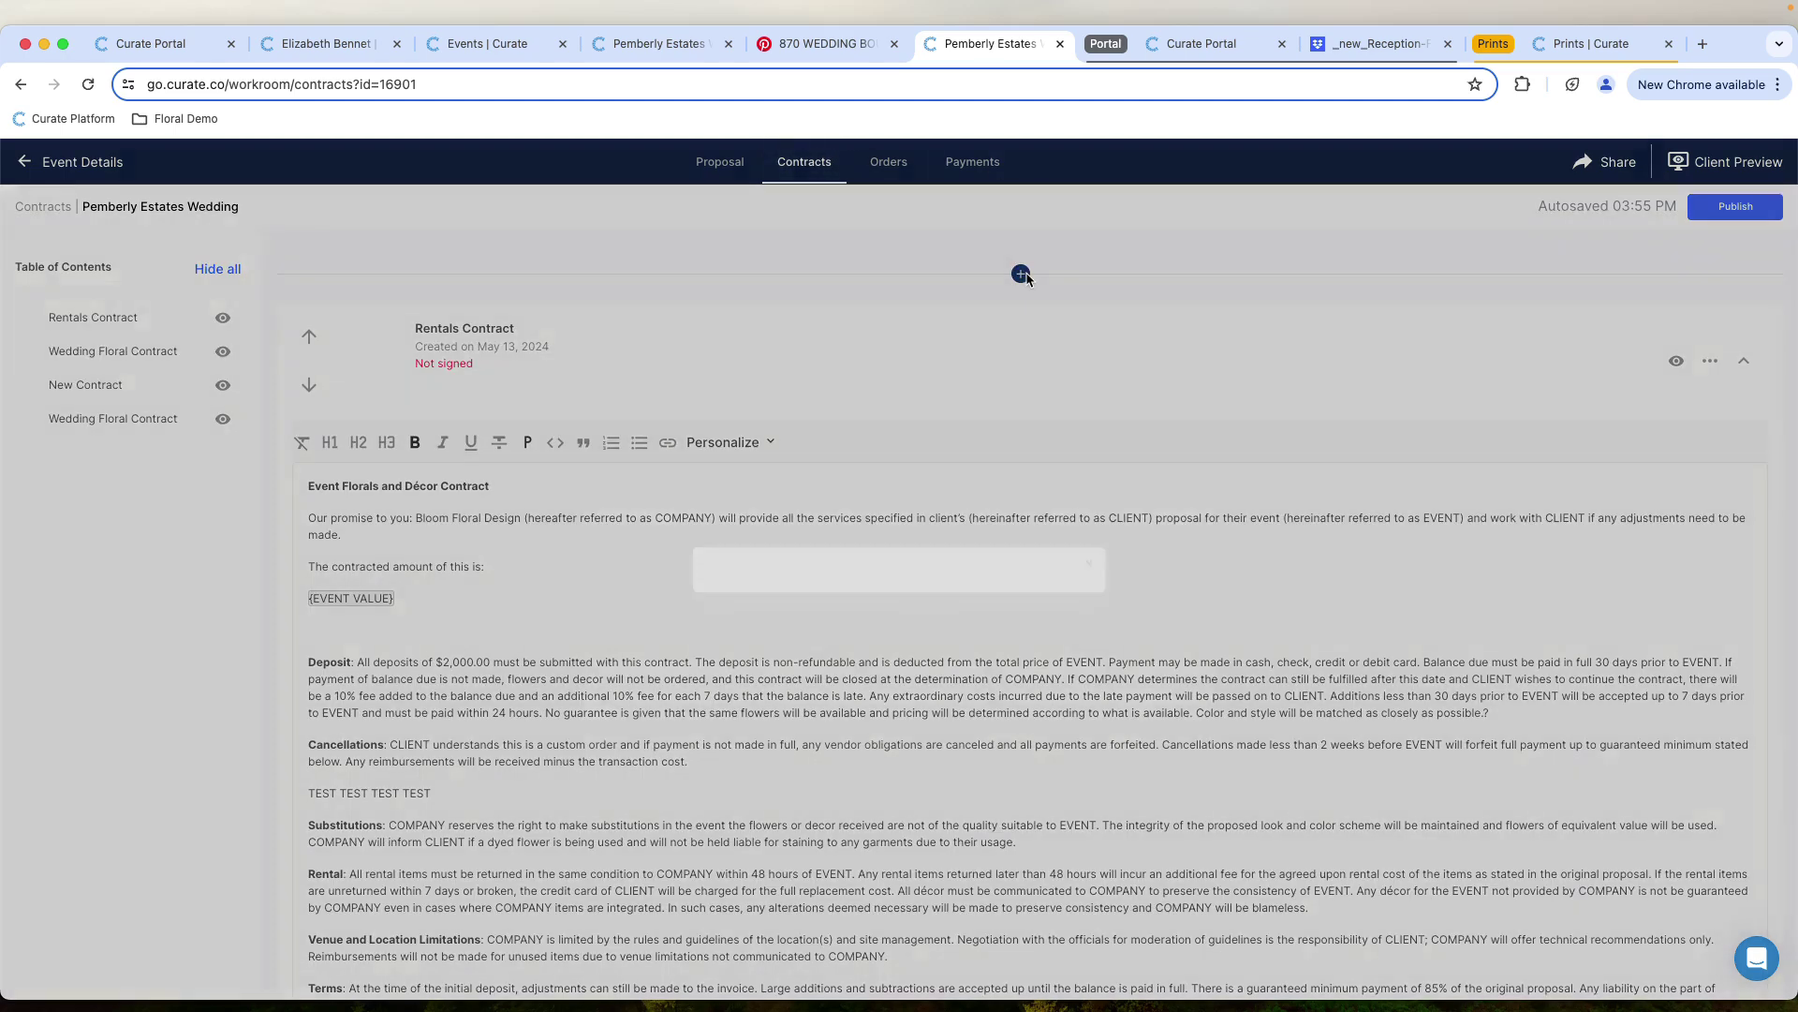
click(824, 609)
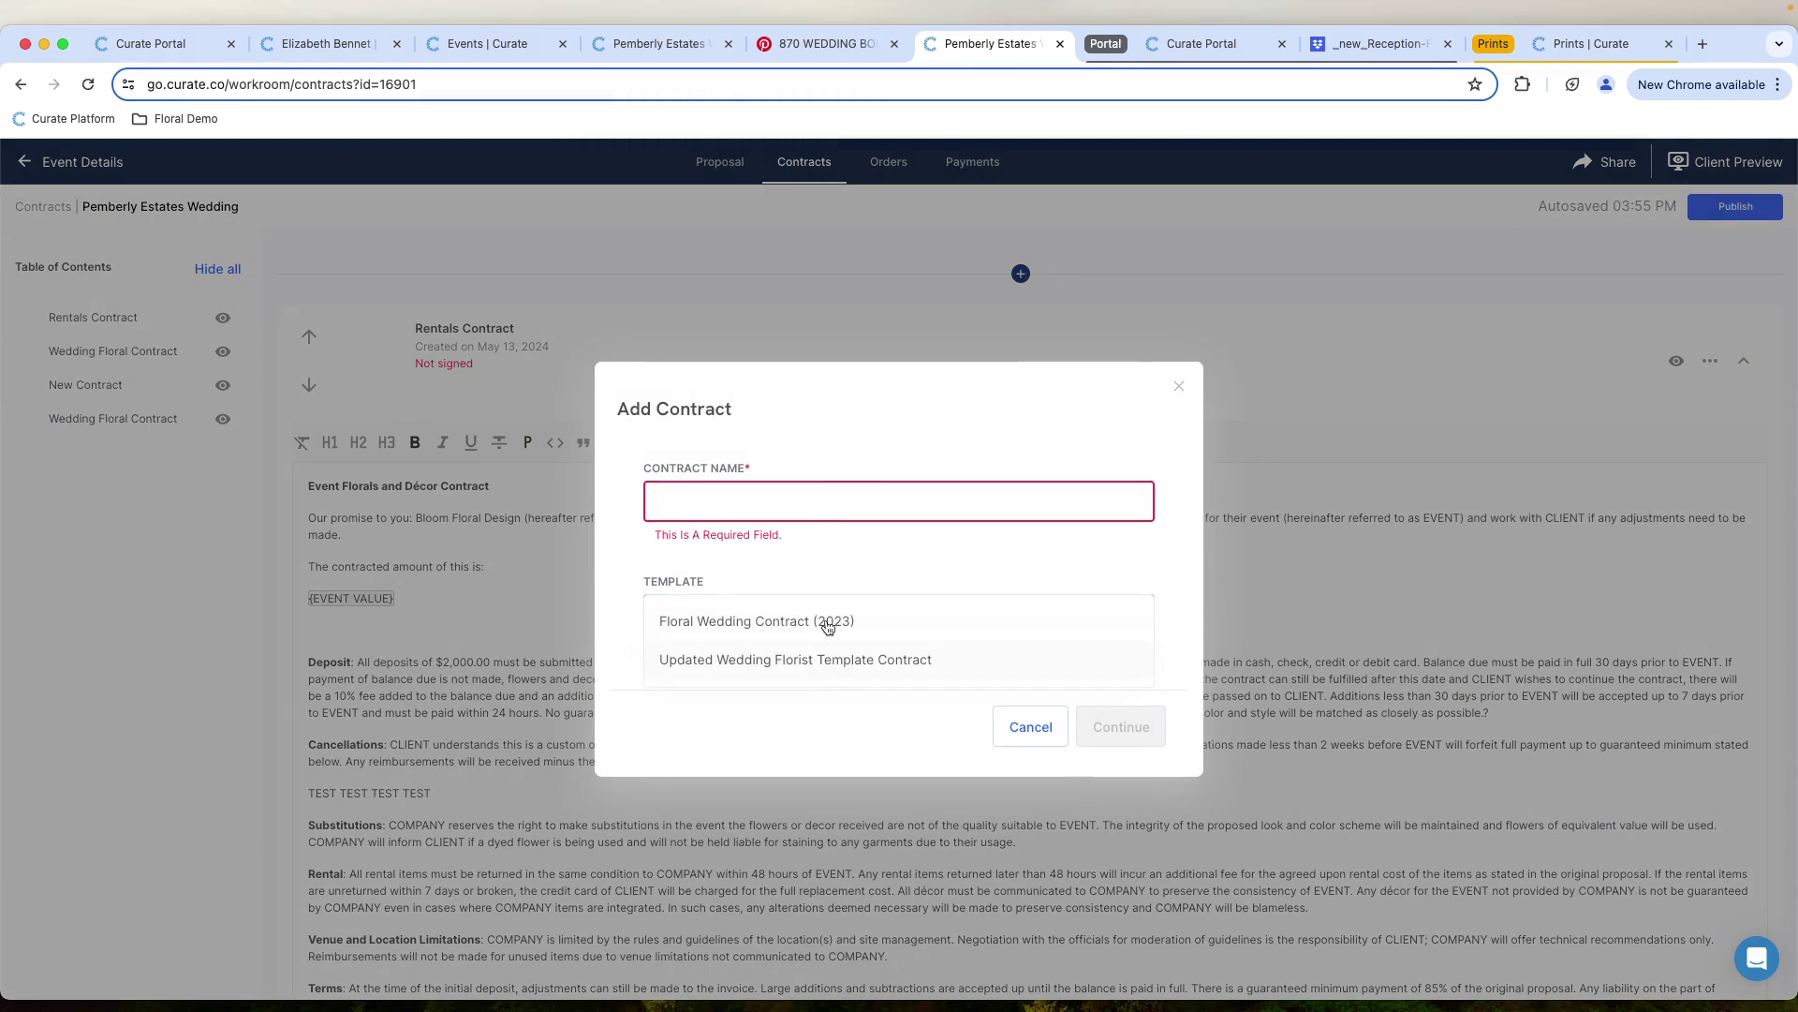
click(1042, 728)
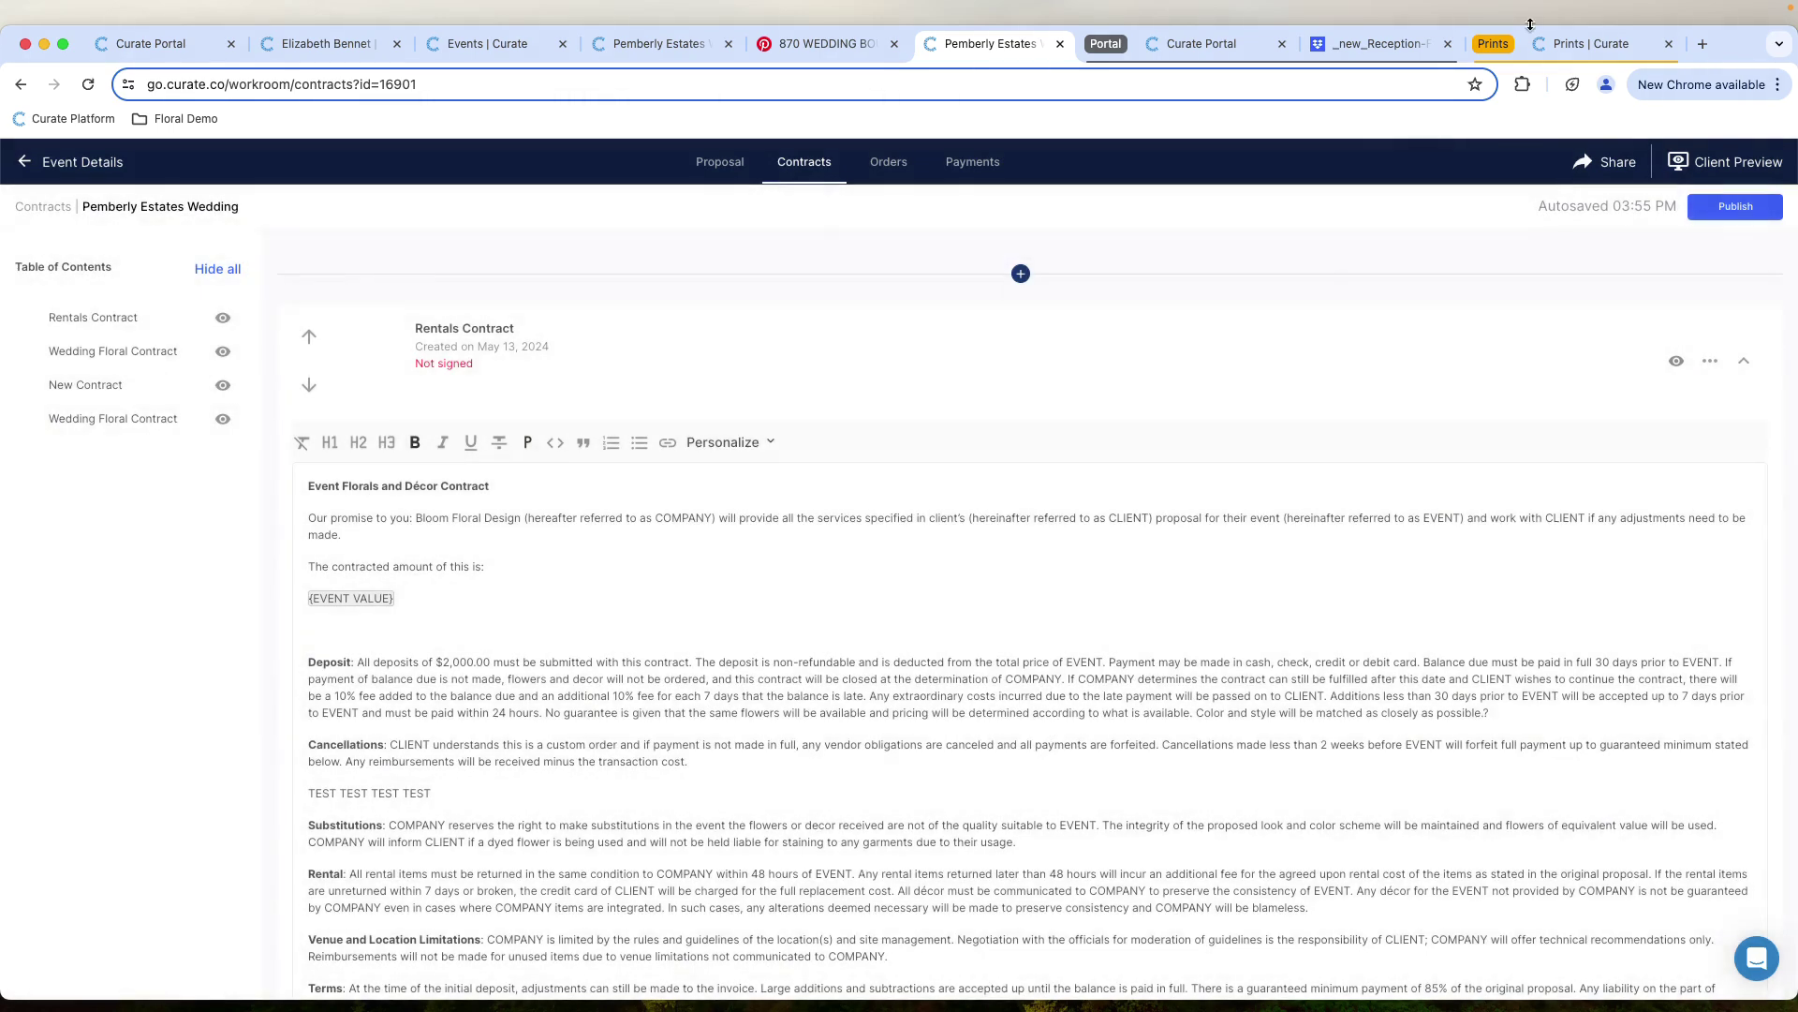
click(1583, 43)
scroll(983, 412, down, 1)
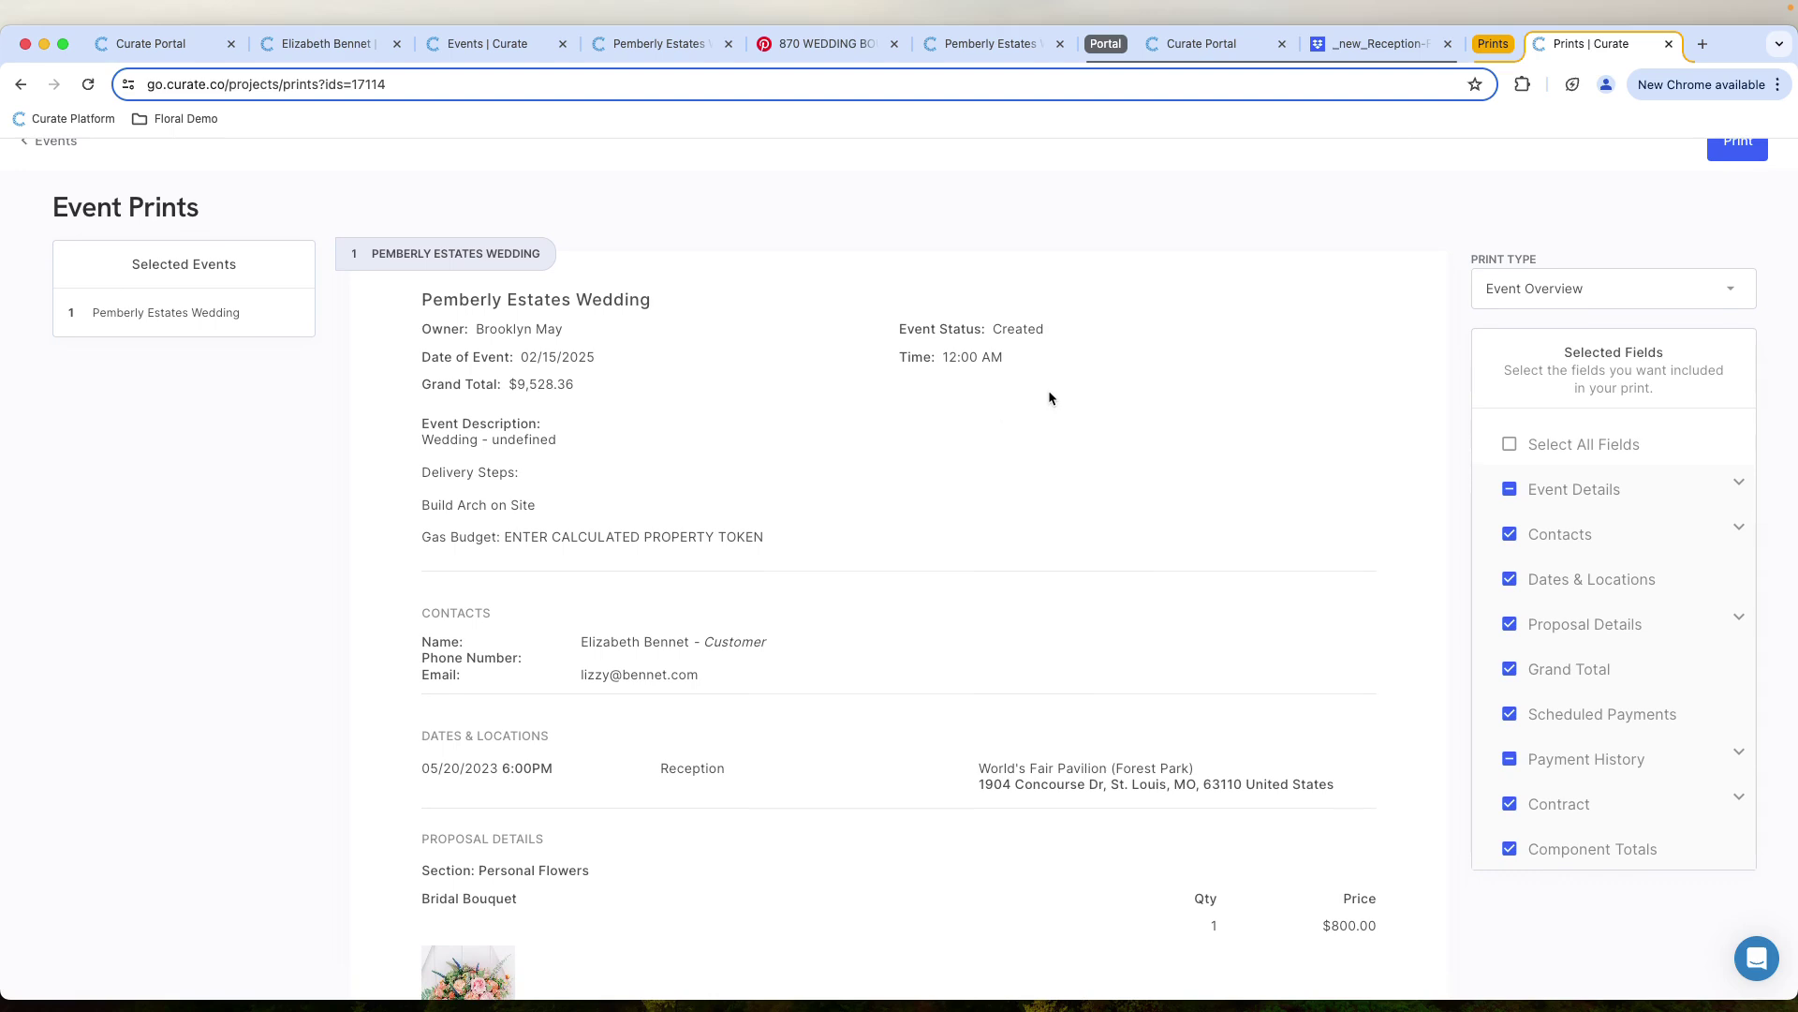
Change the event's Print Type to Recipe Sheet
scroll(1163, 286, up, 1)
scroll(1165, 291, down, 3)
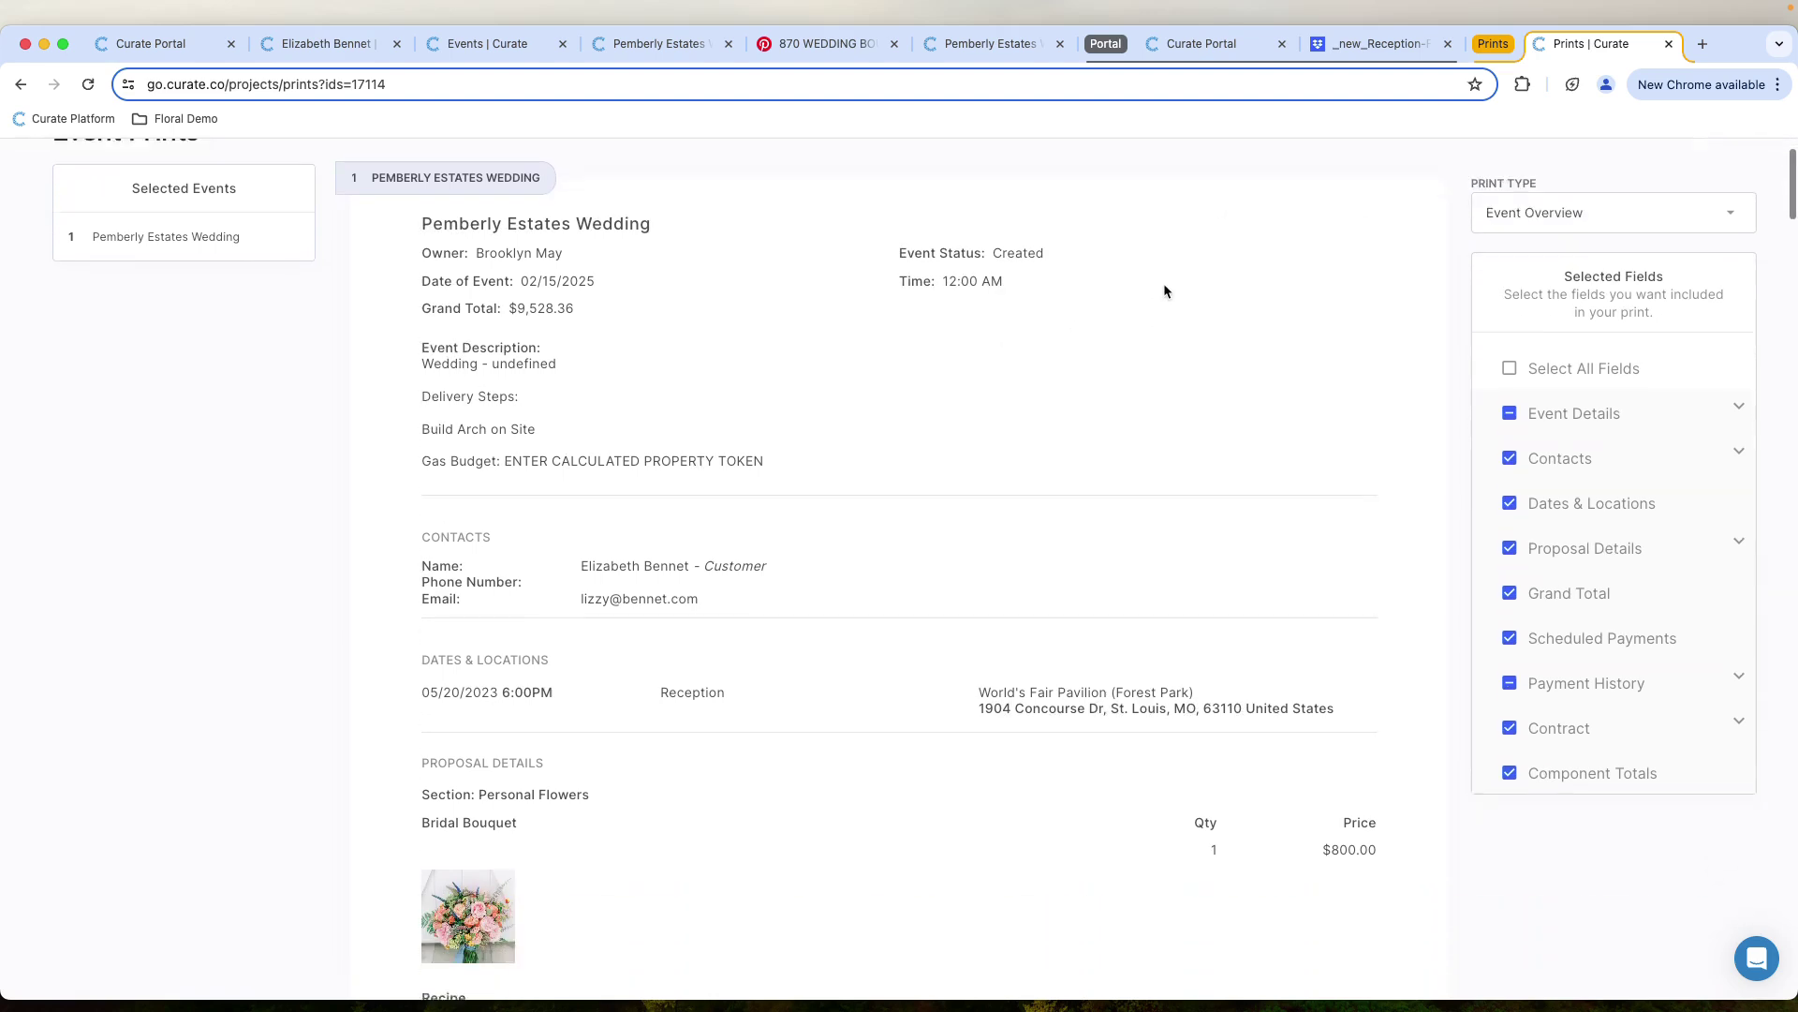
scroll(1165, 291, down, 1)
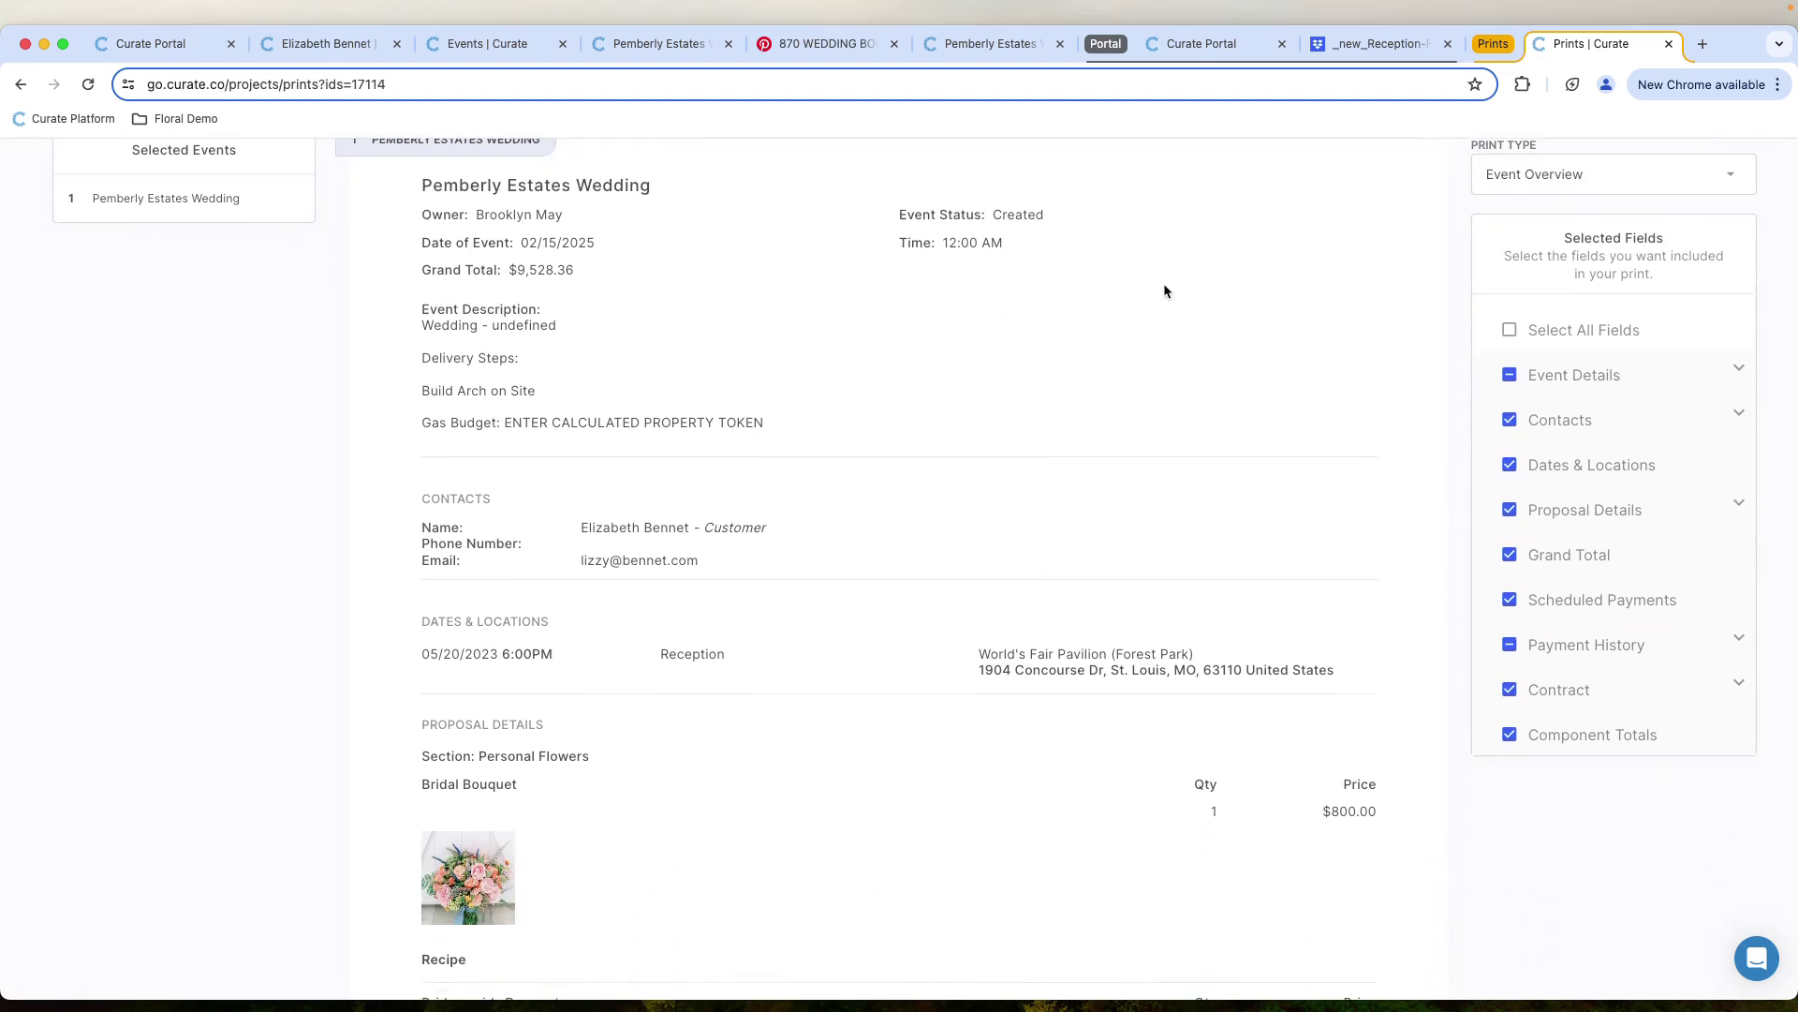
scroll(1137, 322, up, 2)
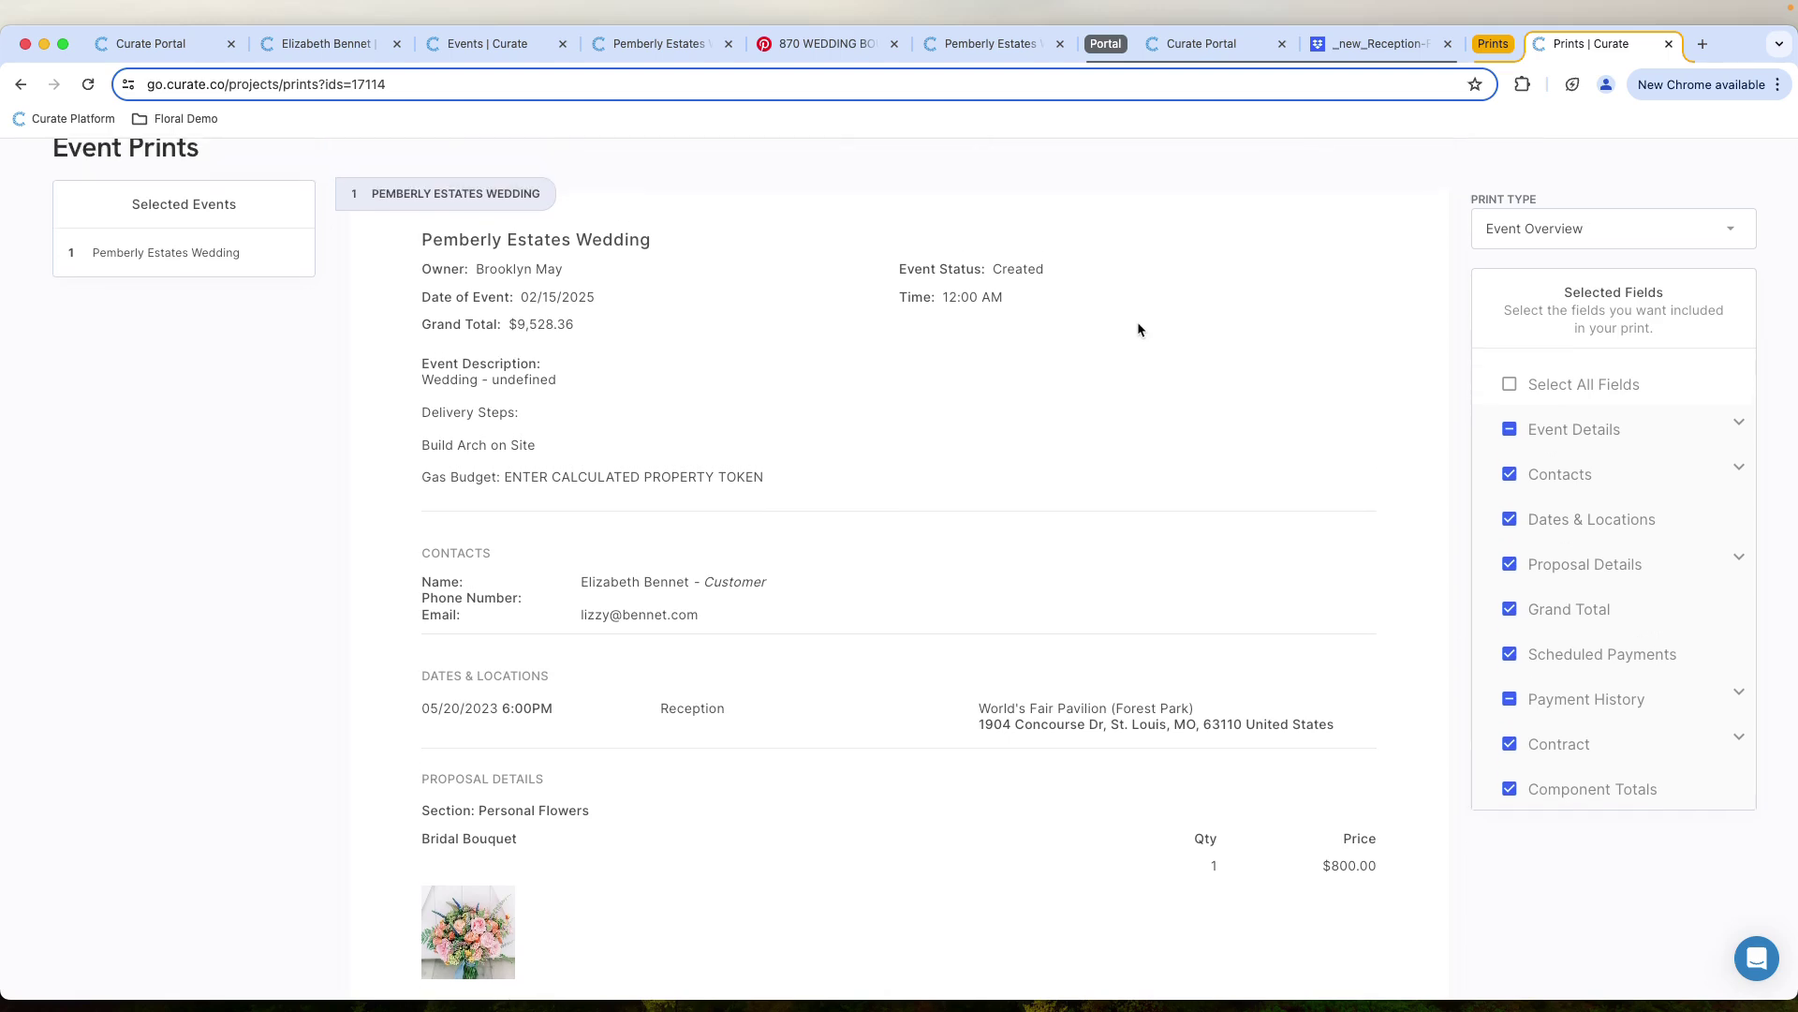
click(1539, 236)
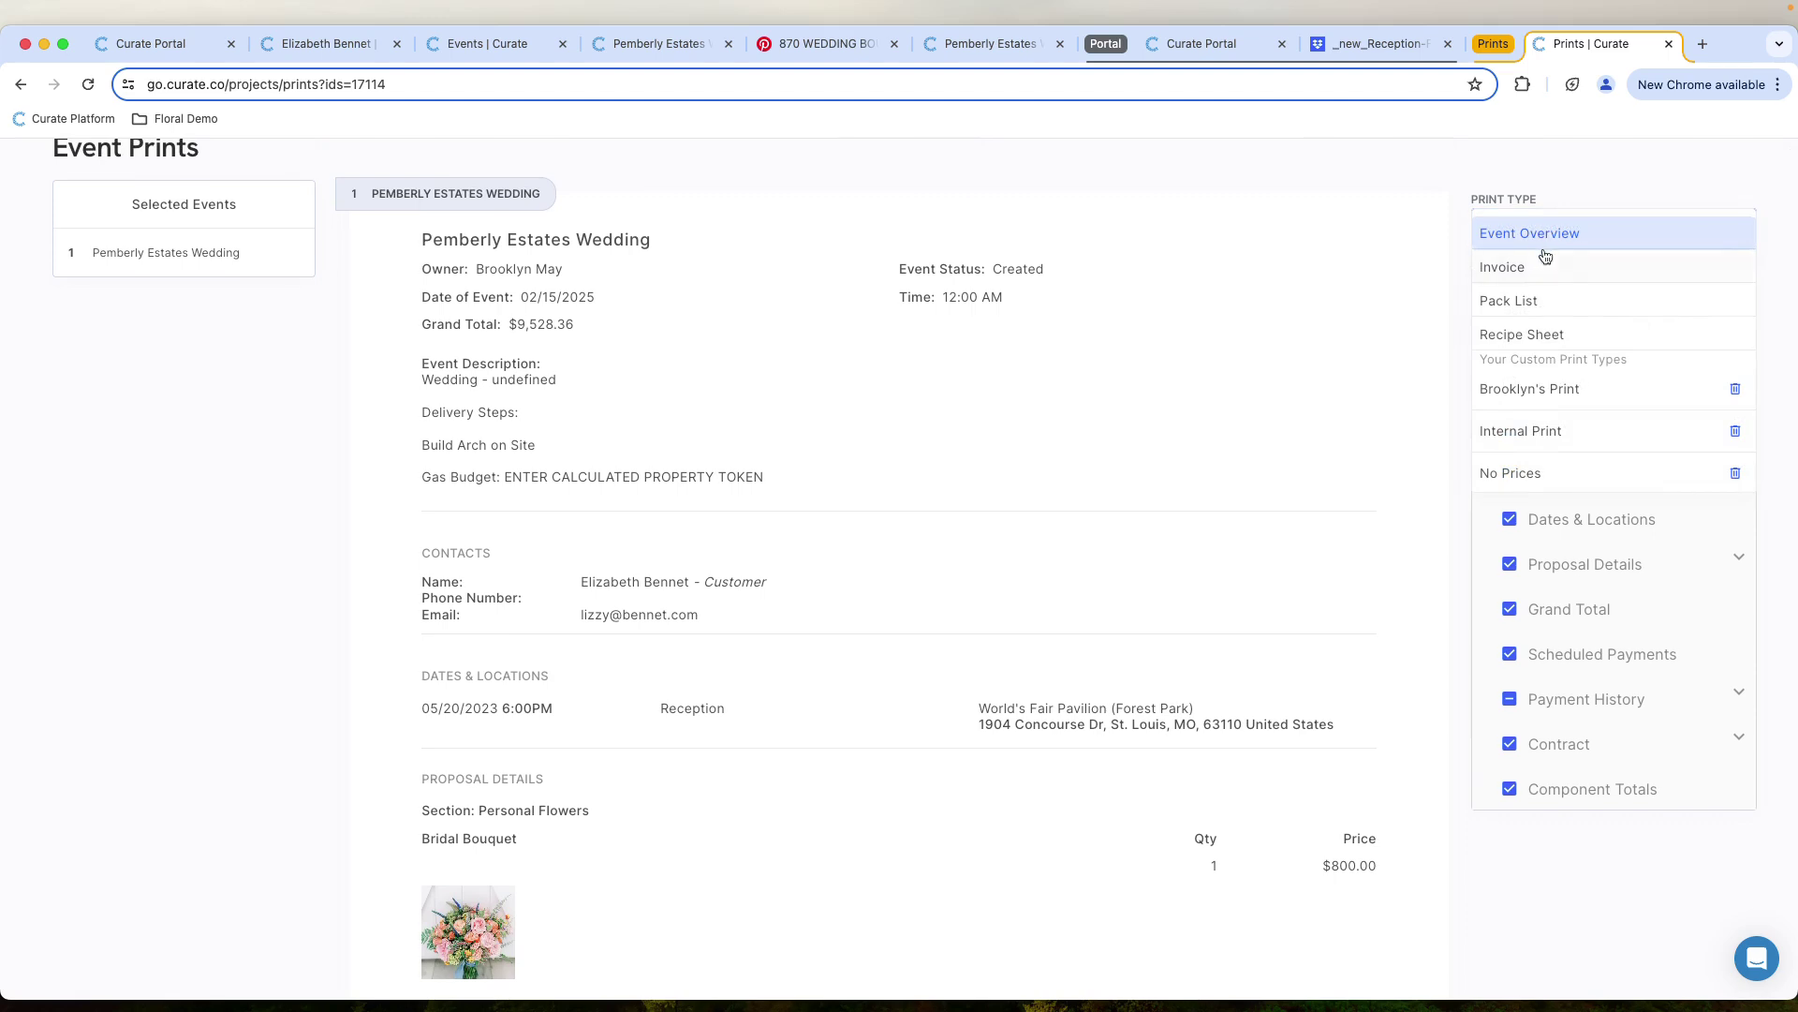
click(1548, 333)
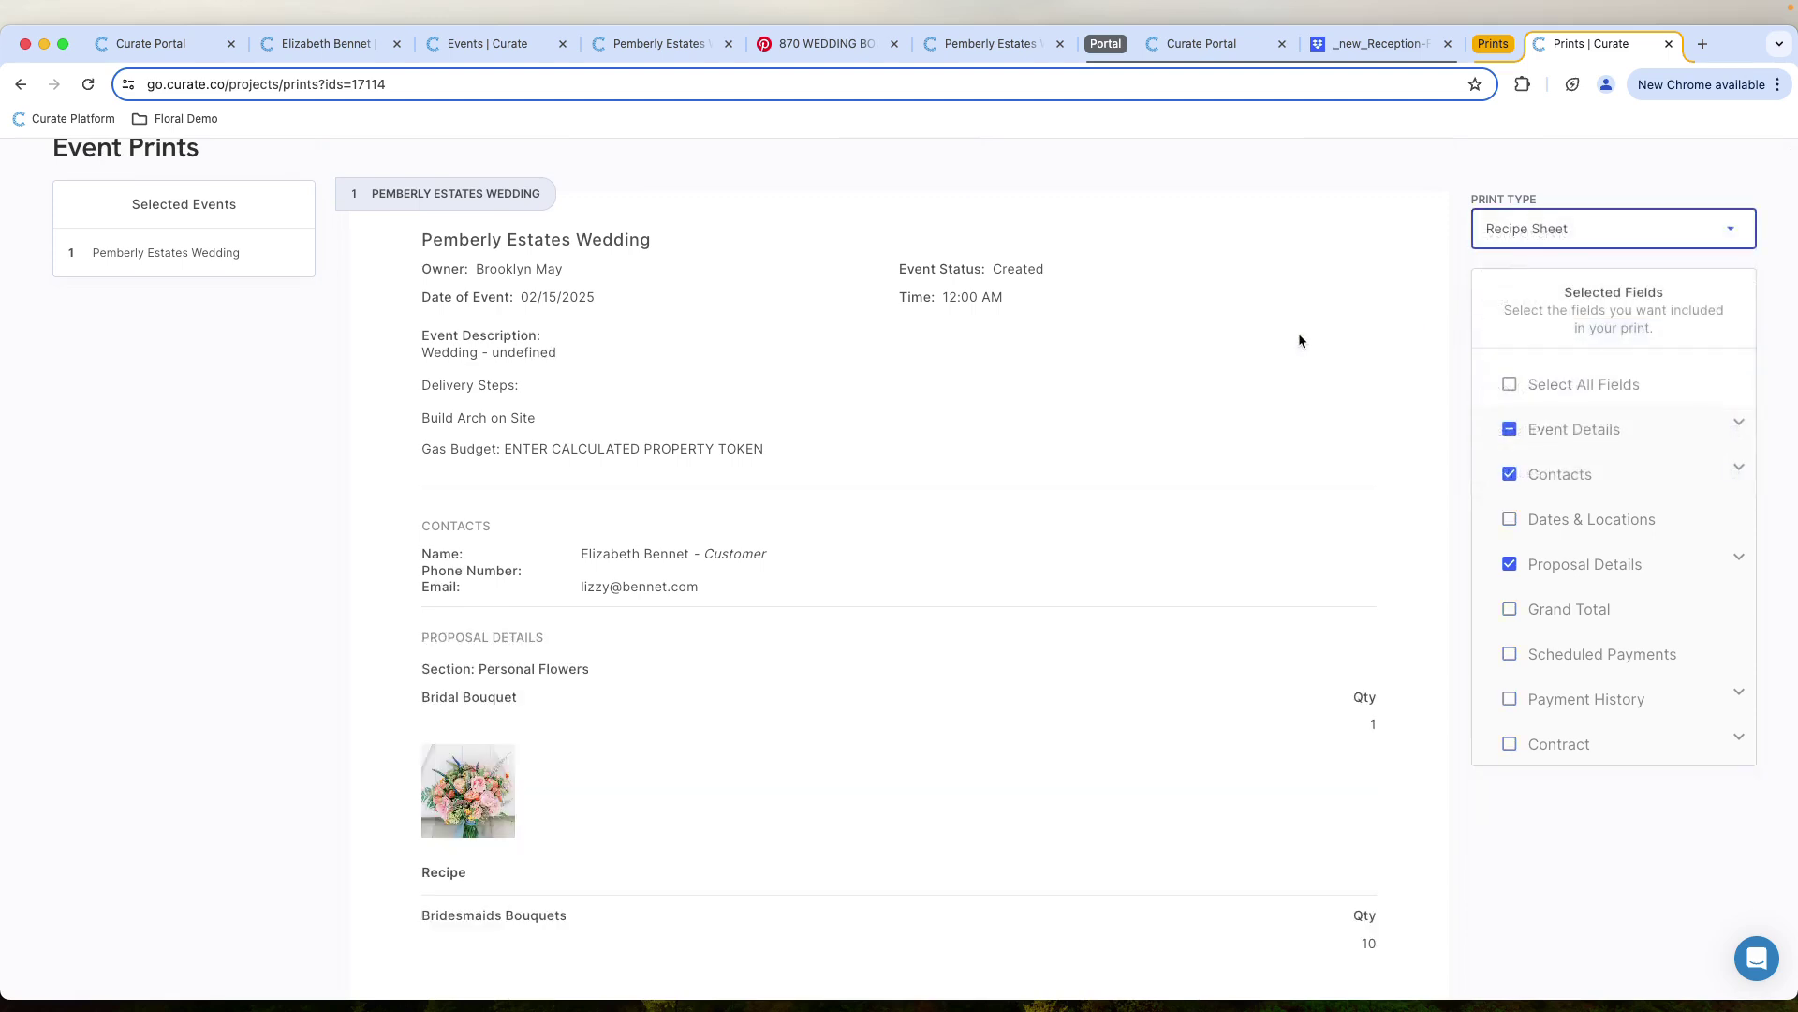
Review the Bridesmaids Bouquets recipe components in the preview, such as 50 Pink Tulips
scroll(1321, 469, down, 6)
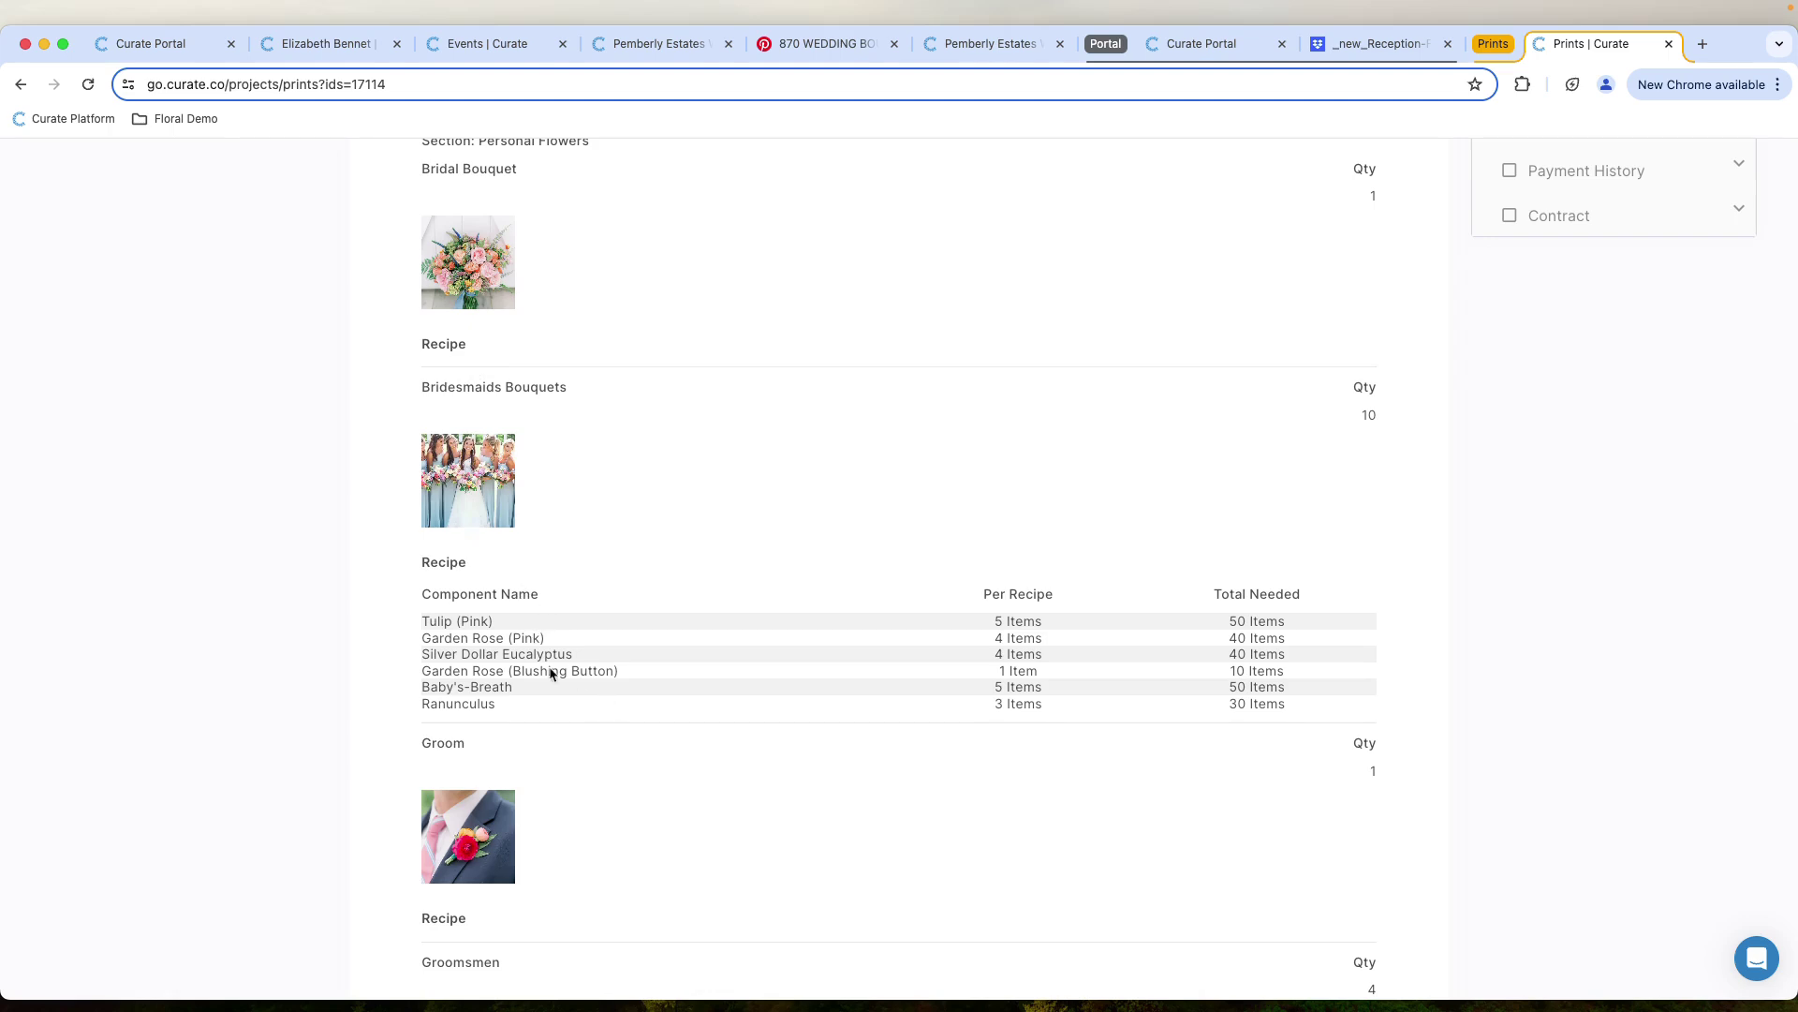
drag(430, 620, 550, 671)
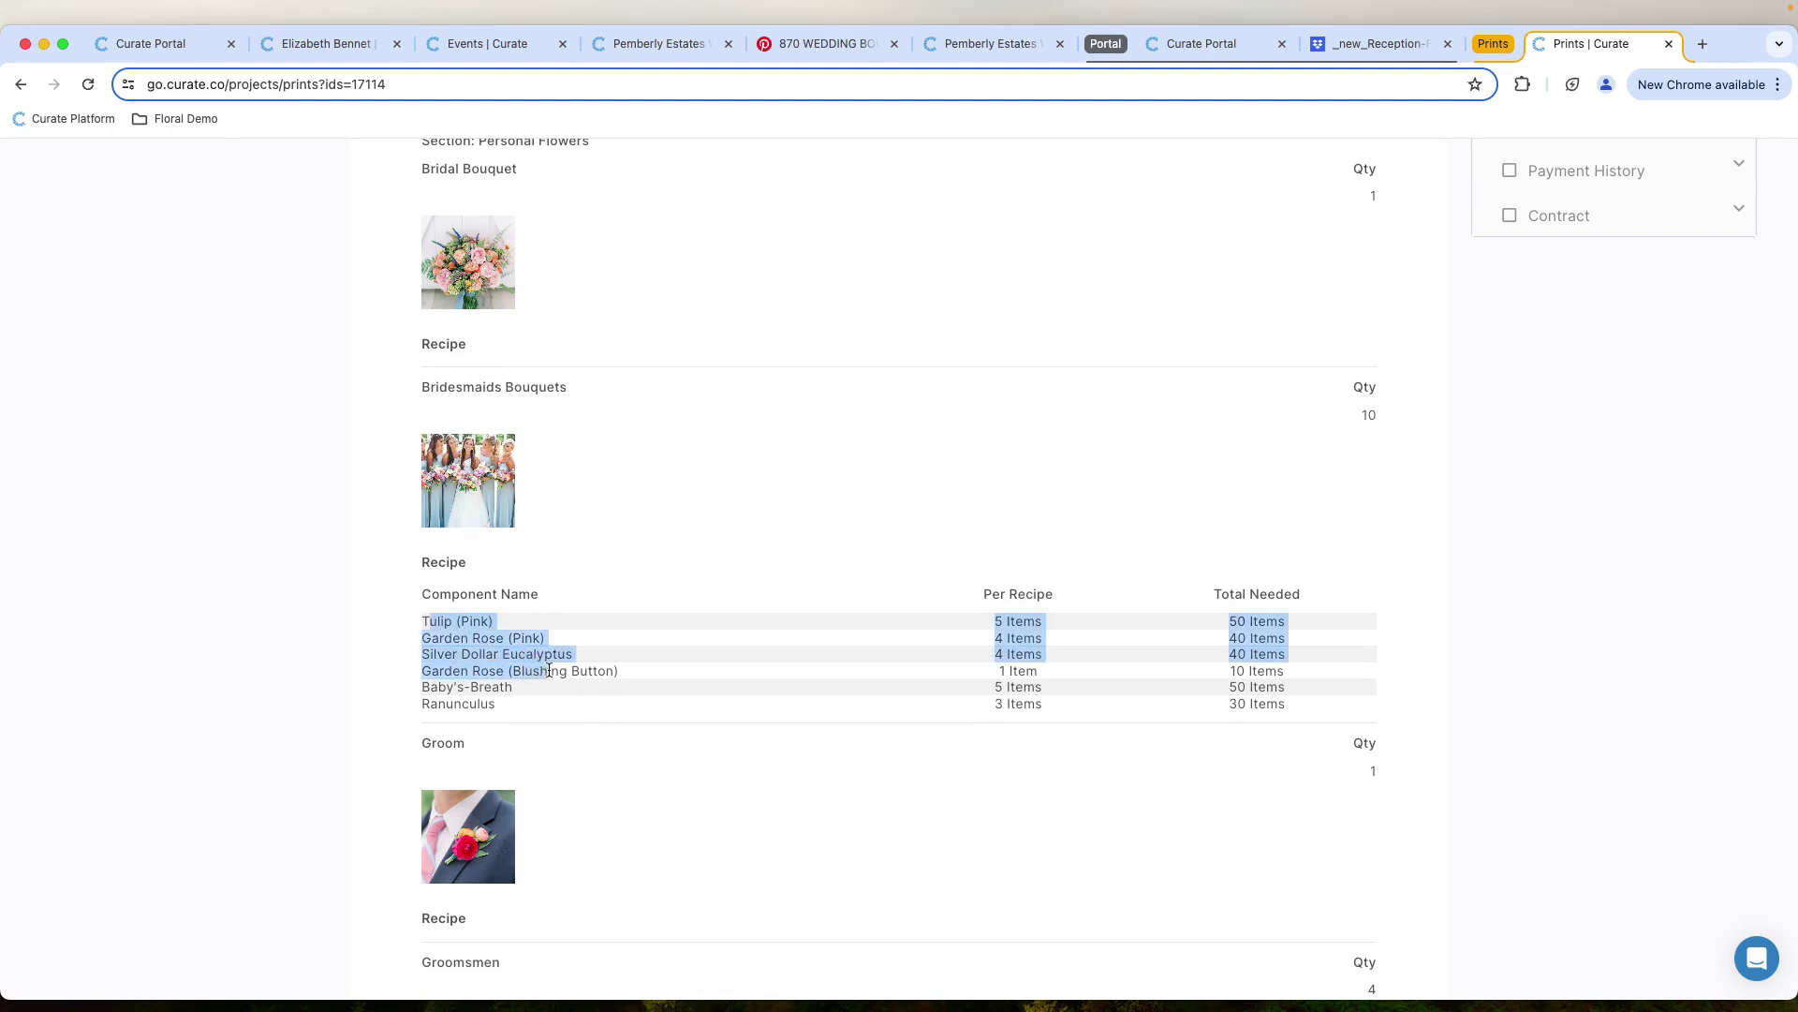
click(550, 670)
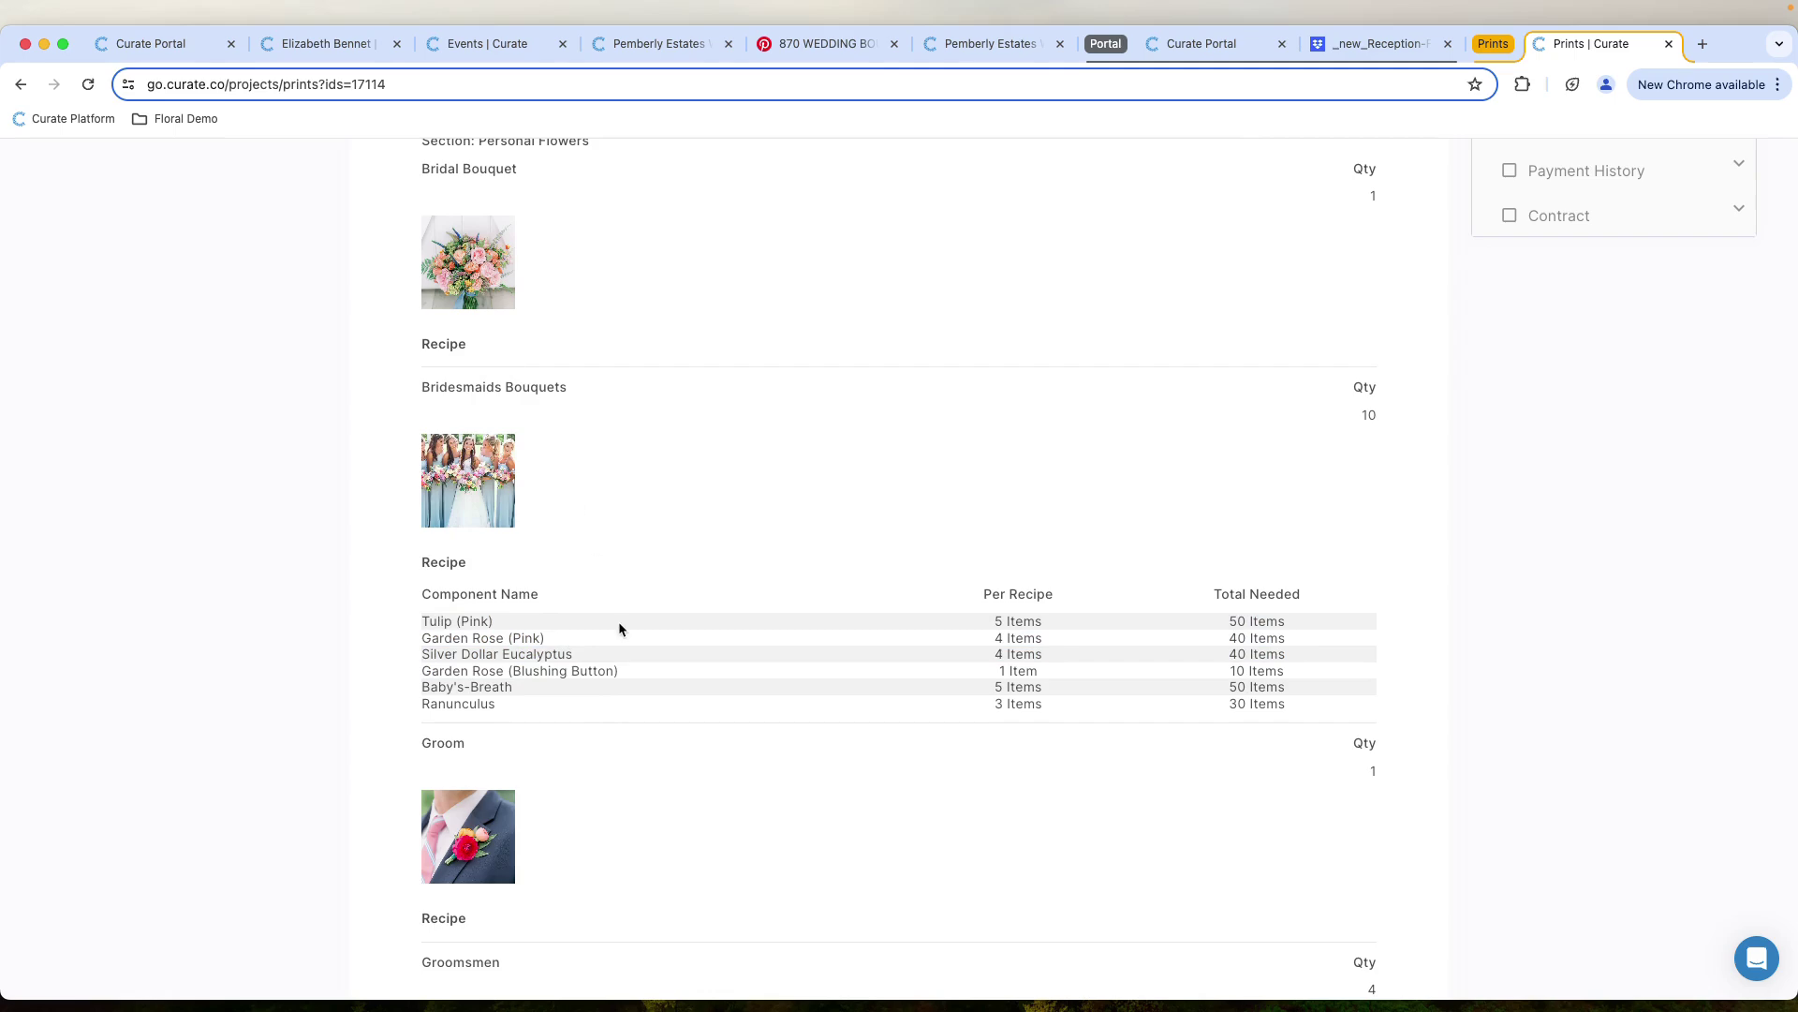
scroll(637, 662, up, 7)
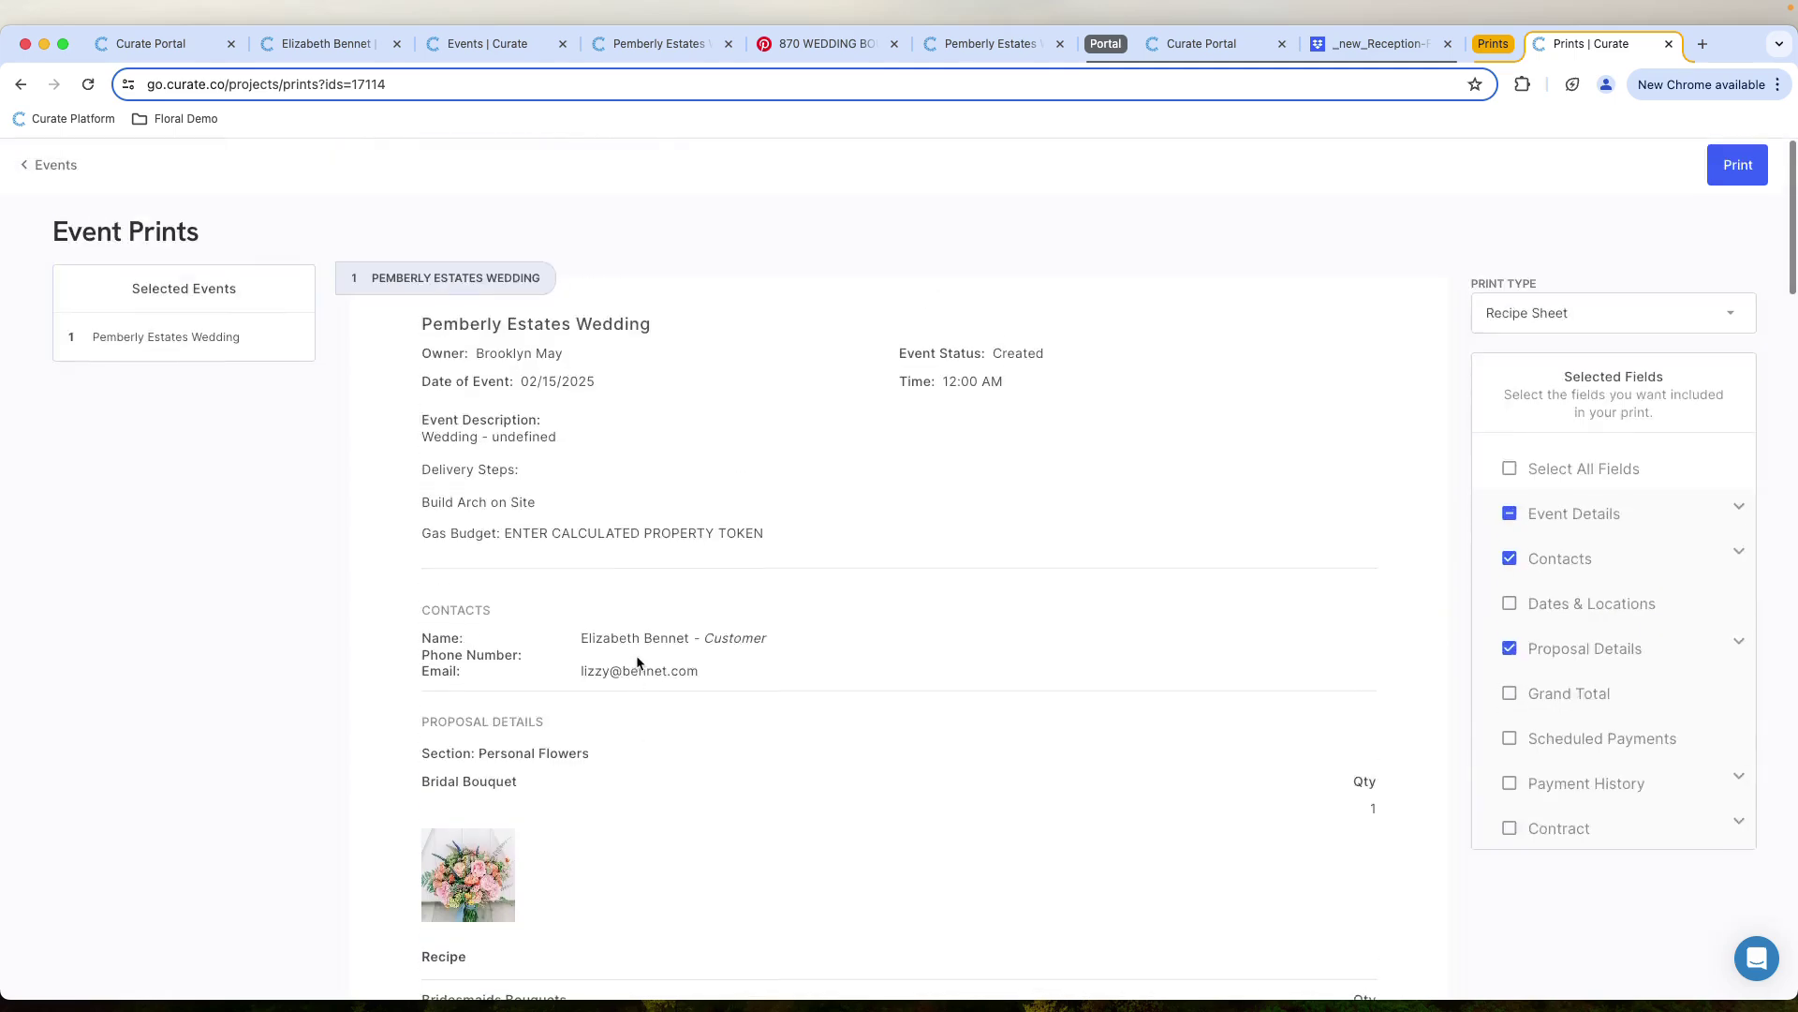
Switch Print Type back to Event Overview and check the Component Totals table showing 50 Pink Tulips
click(1502, 293)
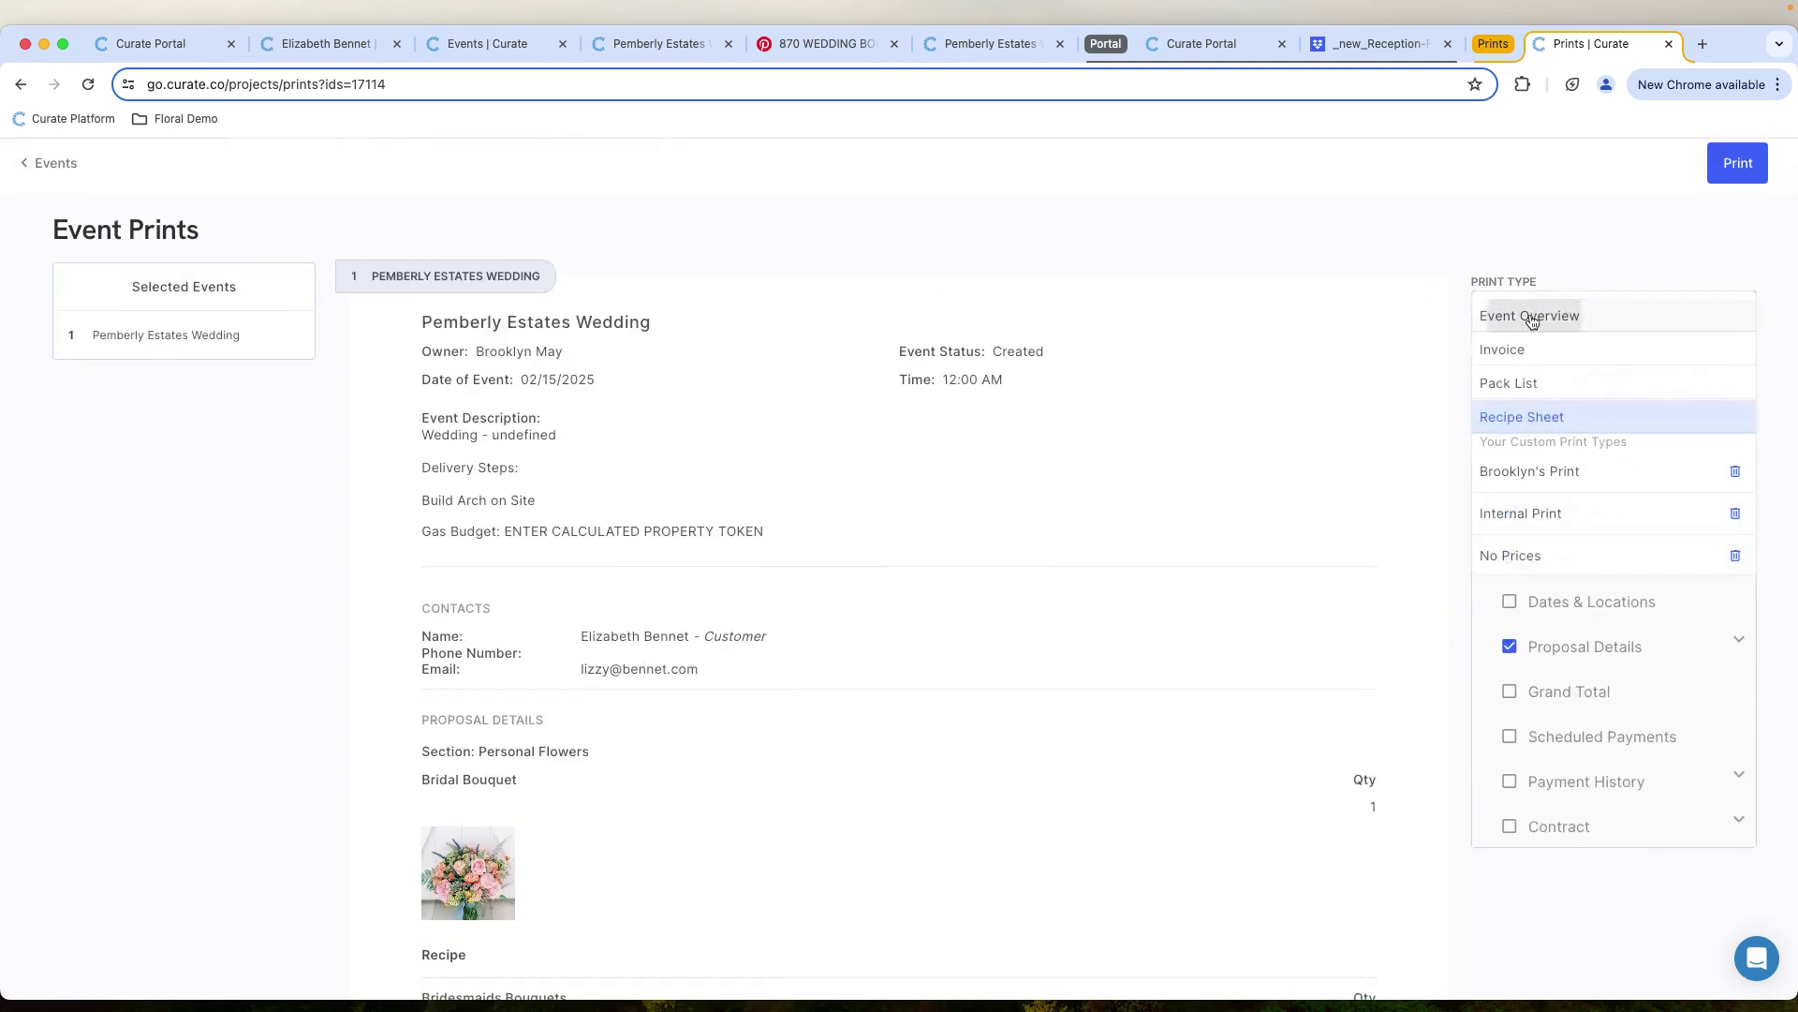
click(1533, 312)
scroll(1368, 759, down, 1)
scroll(1366, 759, down, 1)
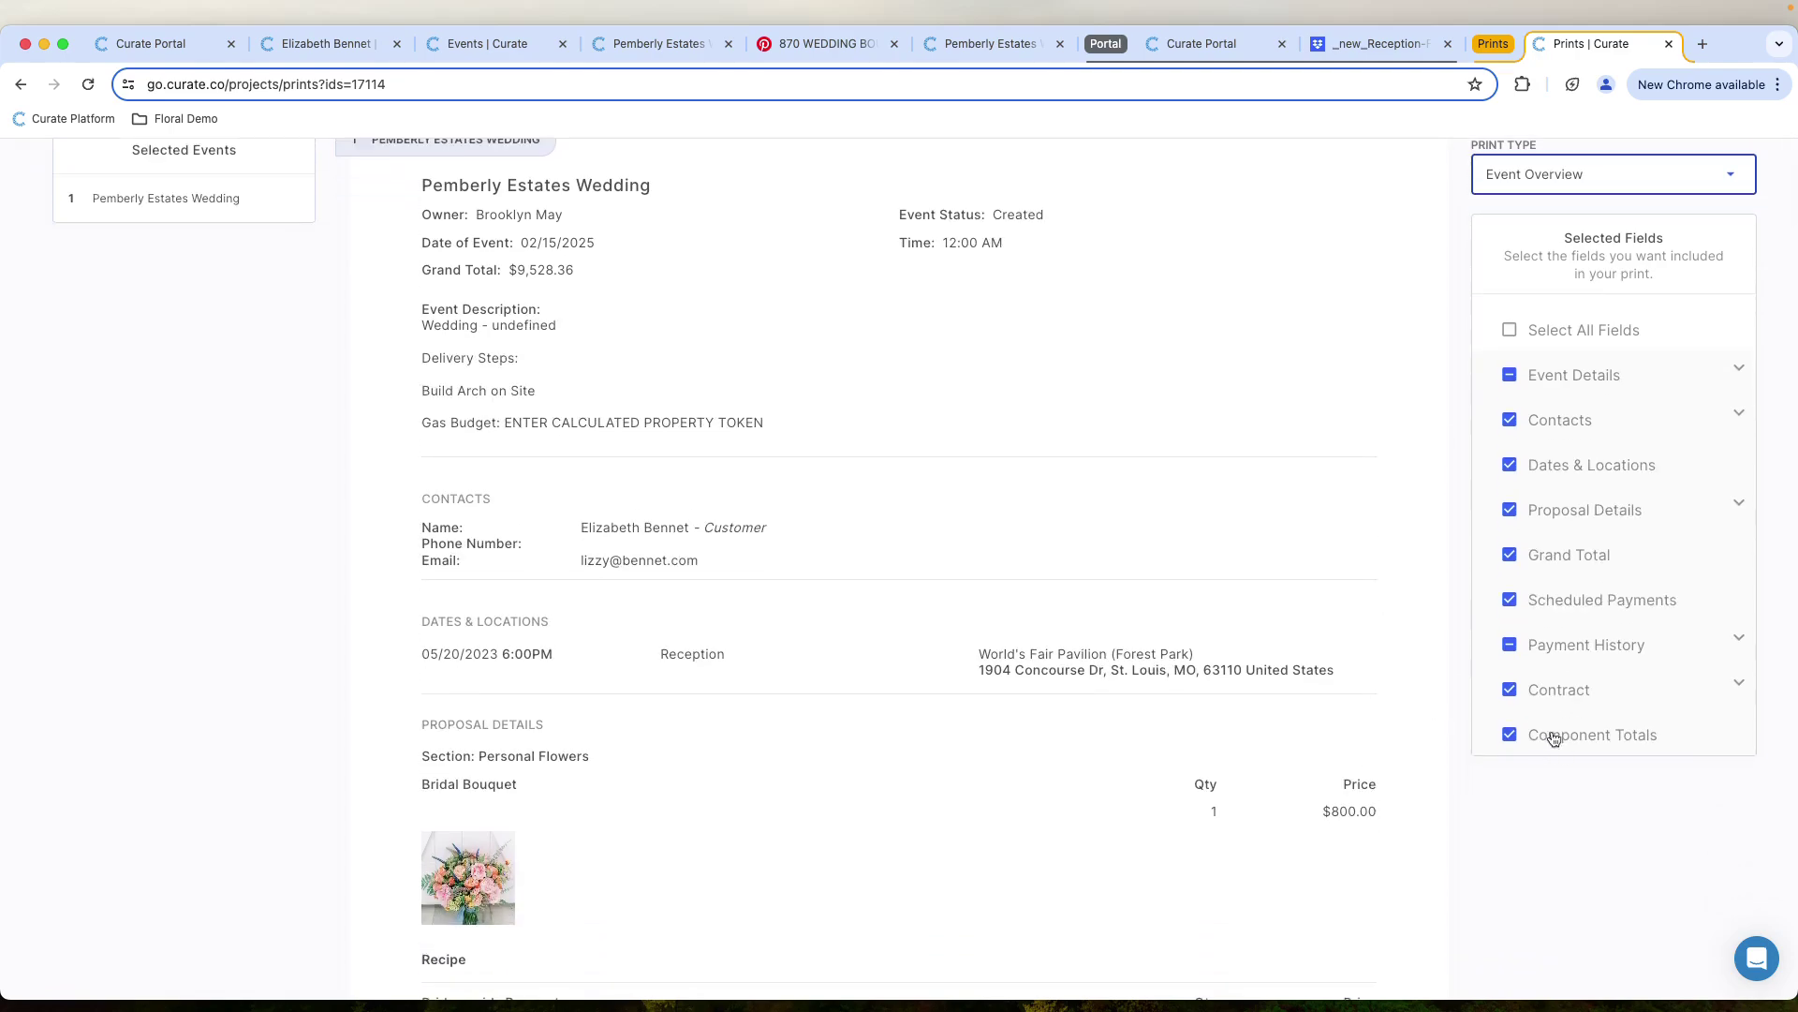
scroll(1531, 770, down, 20)
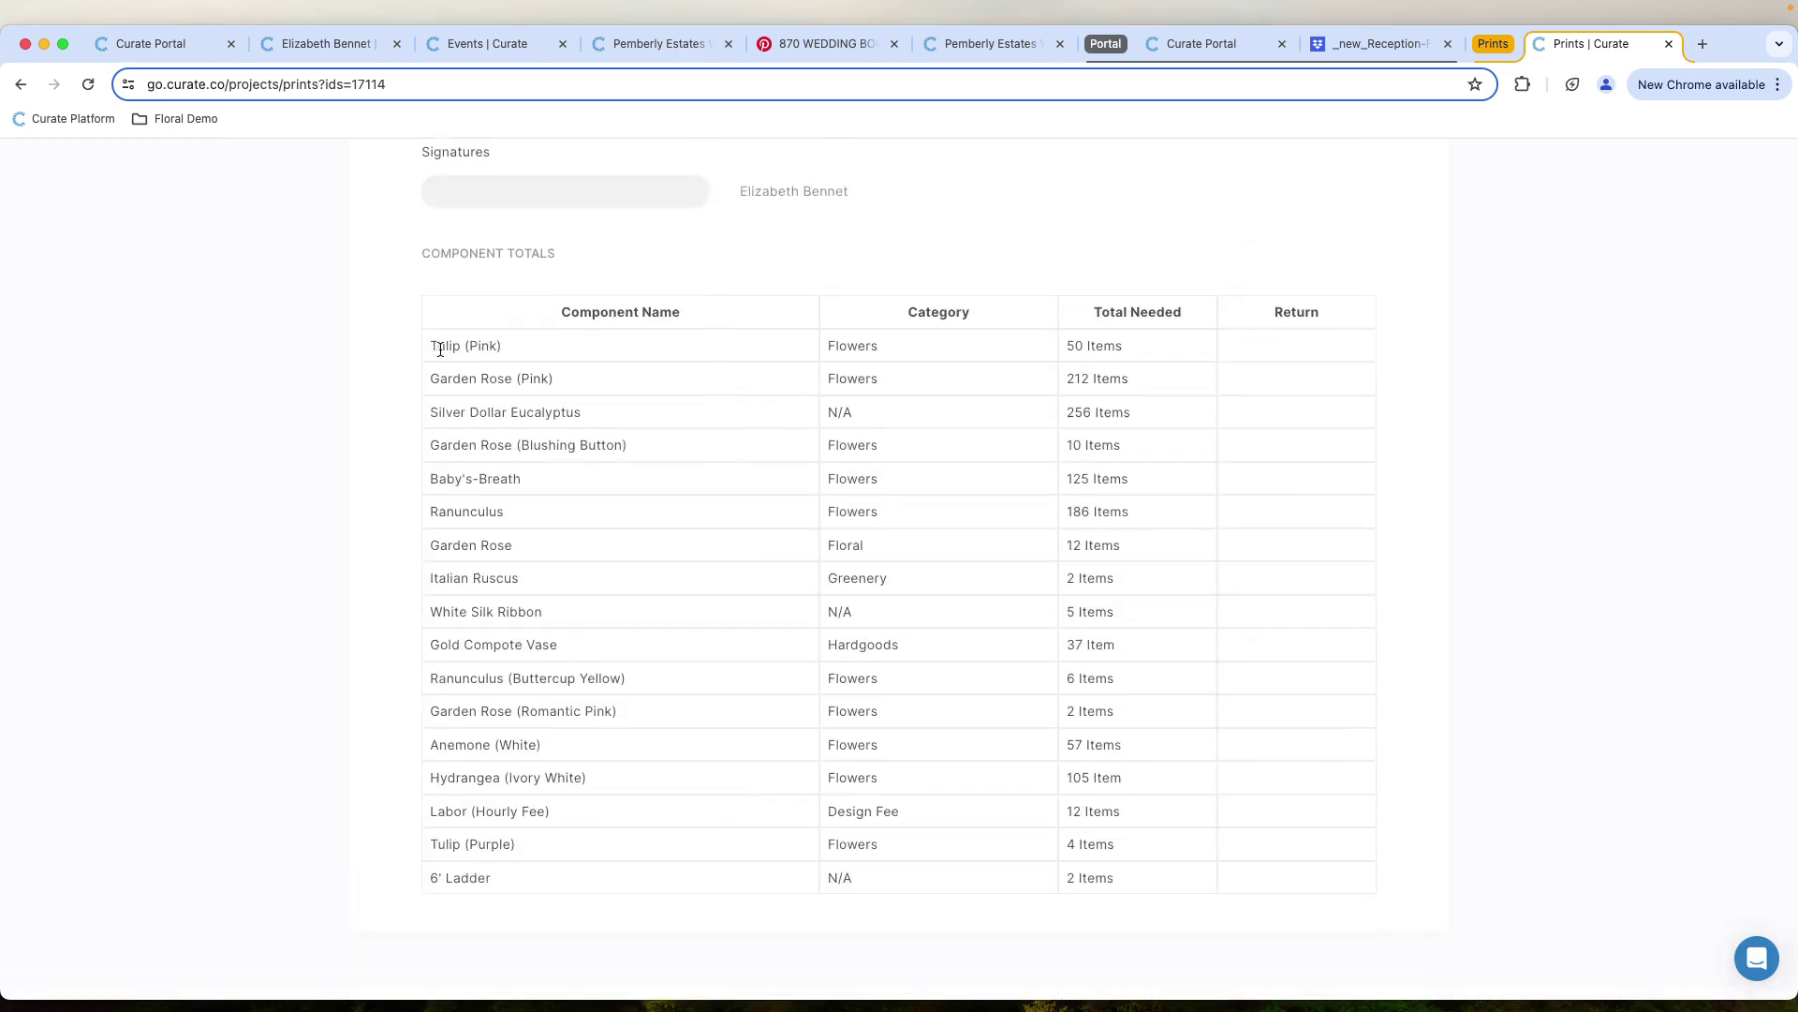
drag(430, 346, 528, 350)
drag(1065, 346, 1135, 350)
scroll(1182, 158, up, 20)
scroll(1182, 165, up, 5)
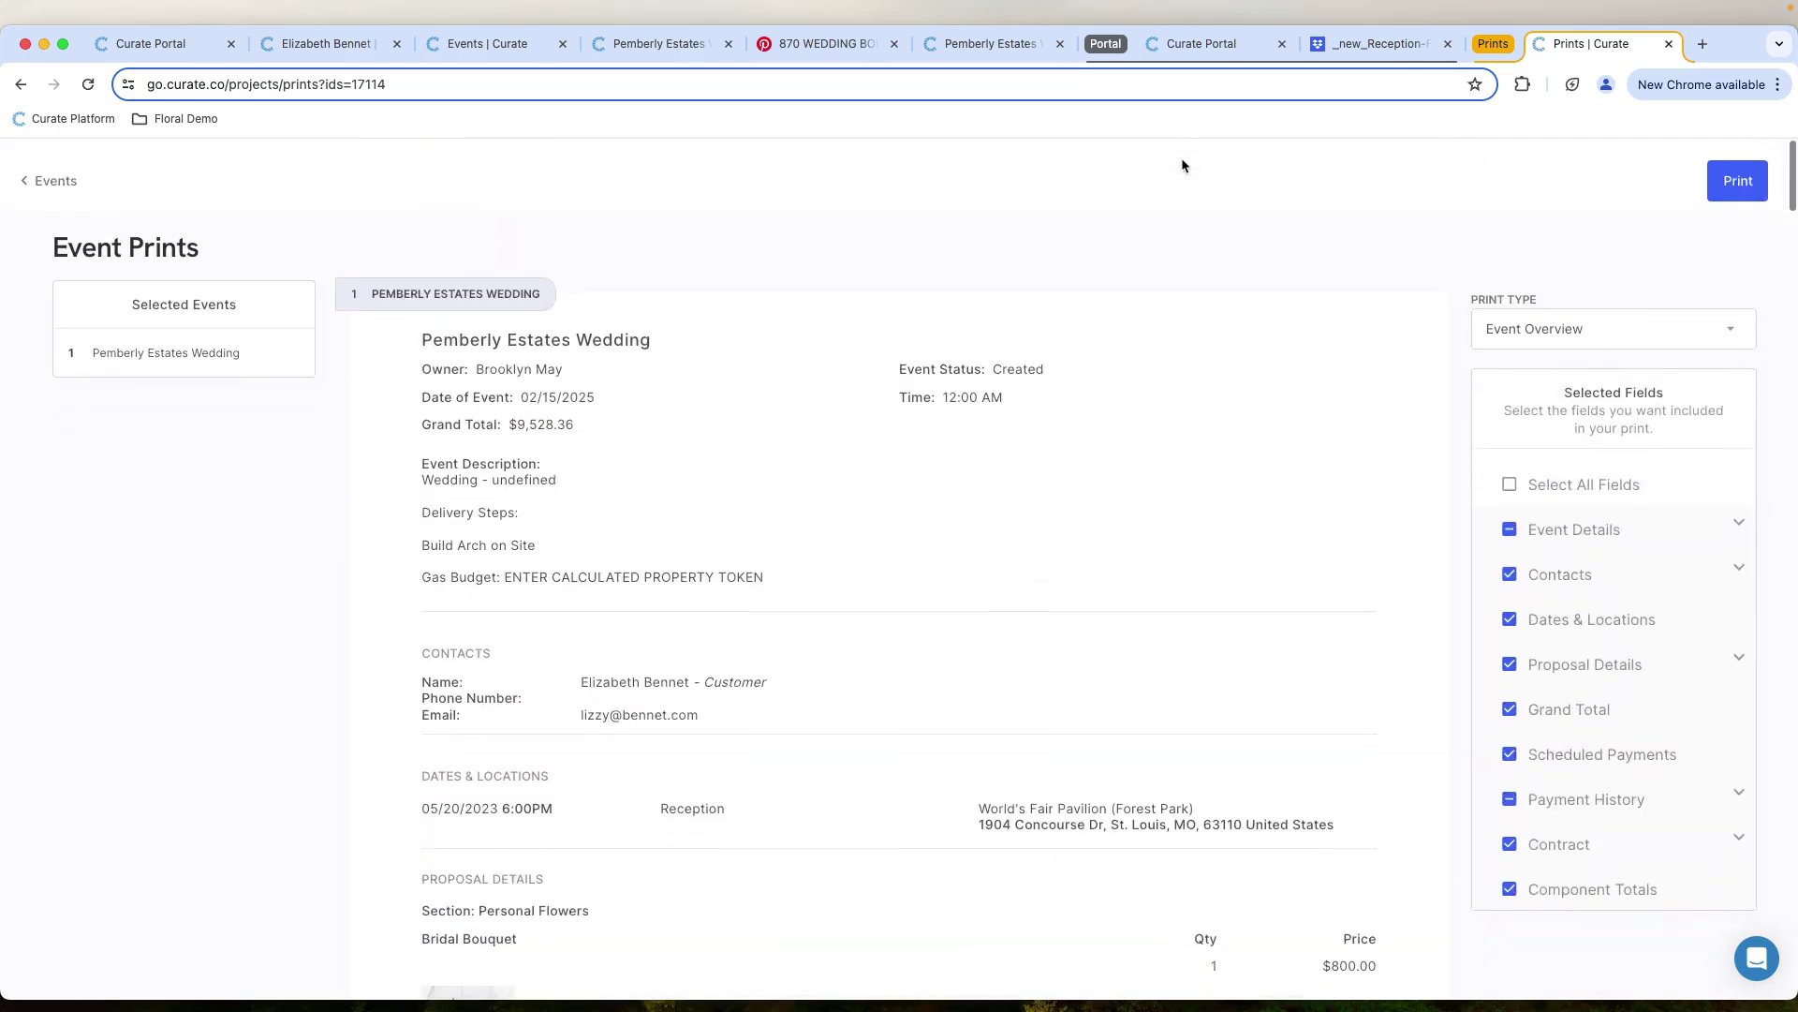